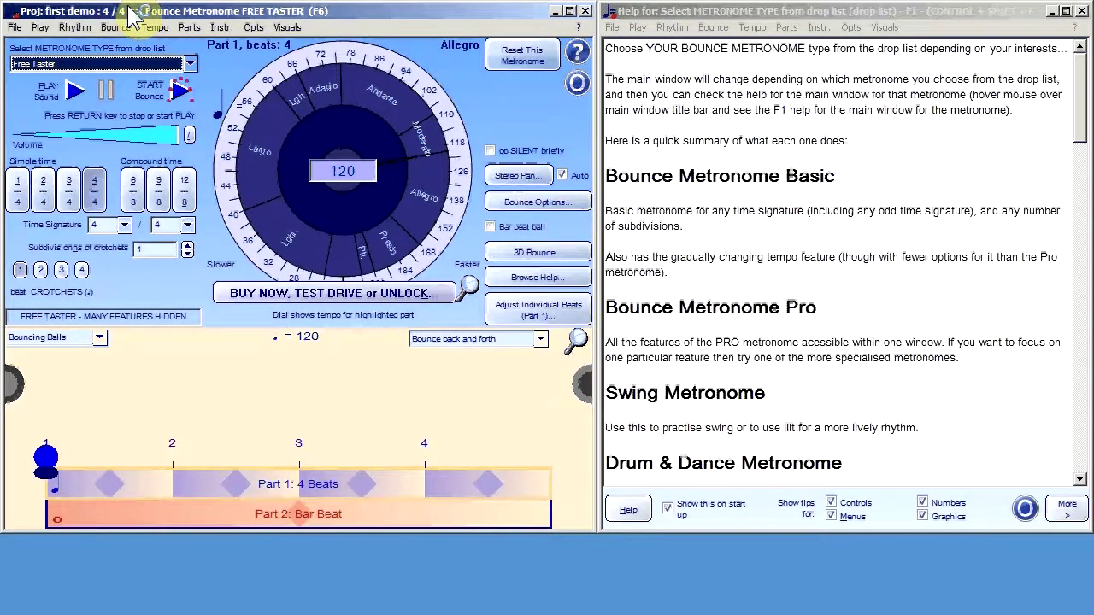
Step: Review the available metronome types and the help tips for the tempo dial, bouncing balls and main window
click(190, 64)
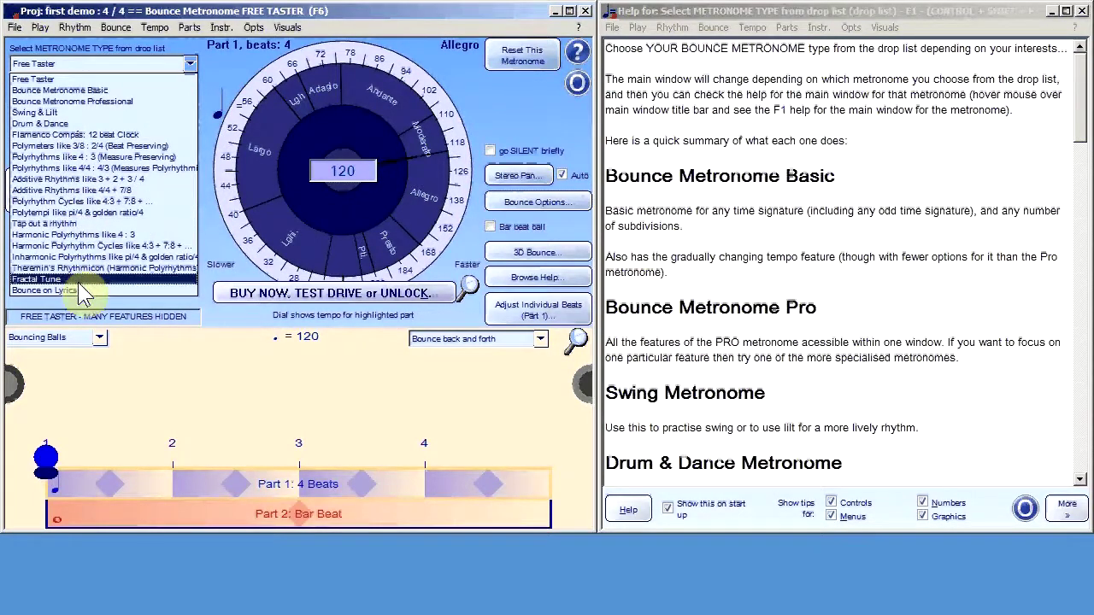
click(152, 13)
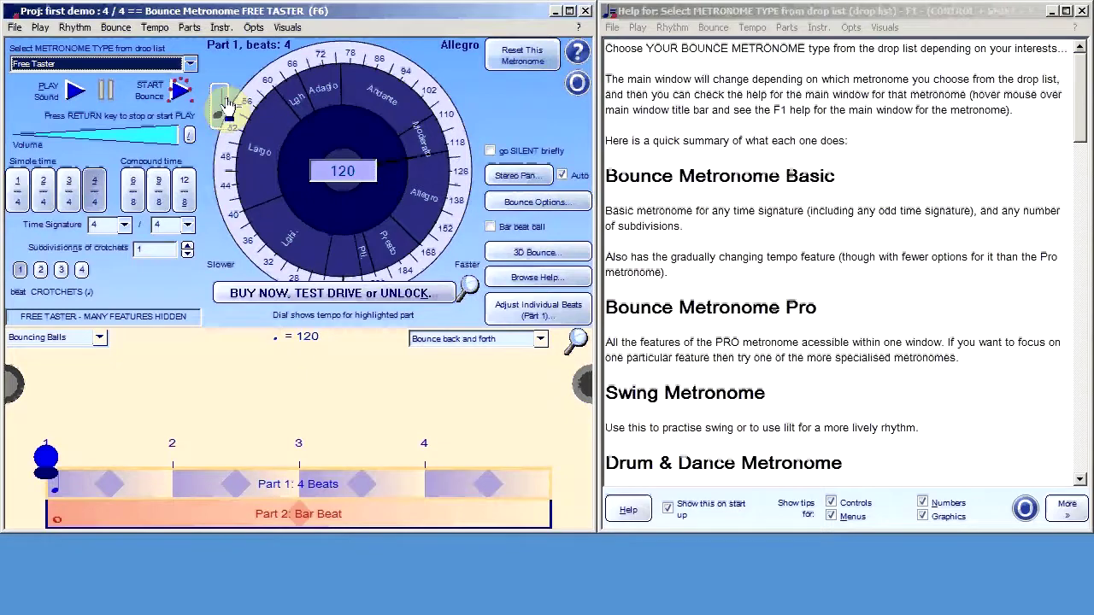
mouse_move(278, 111)
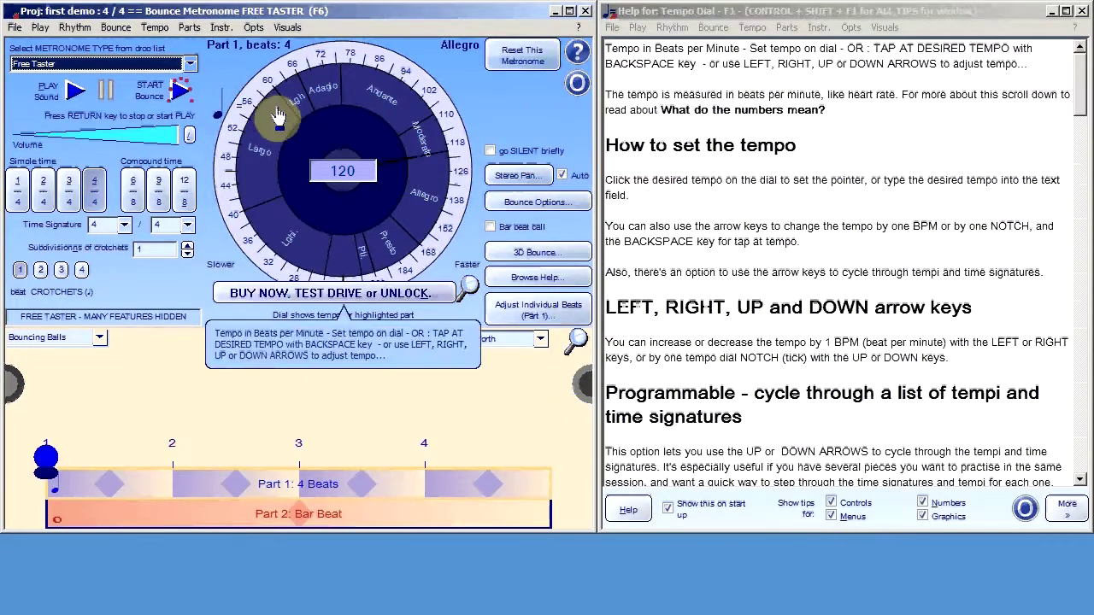
mouse_move(214, 405)
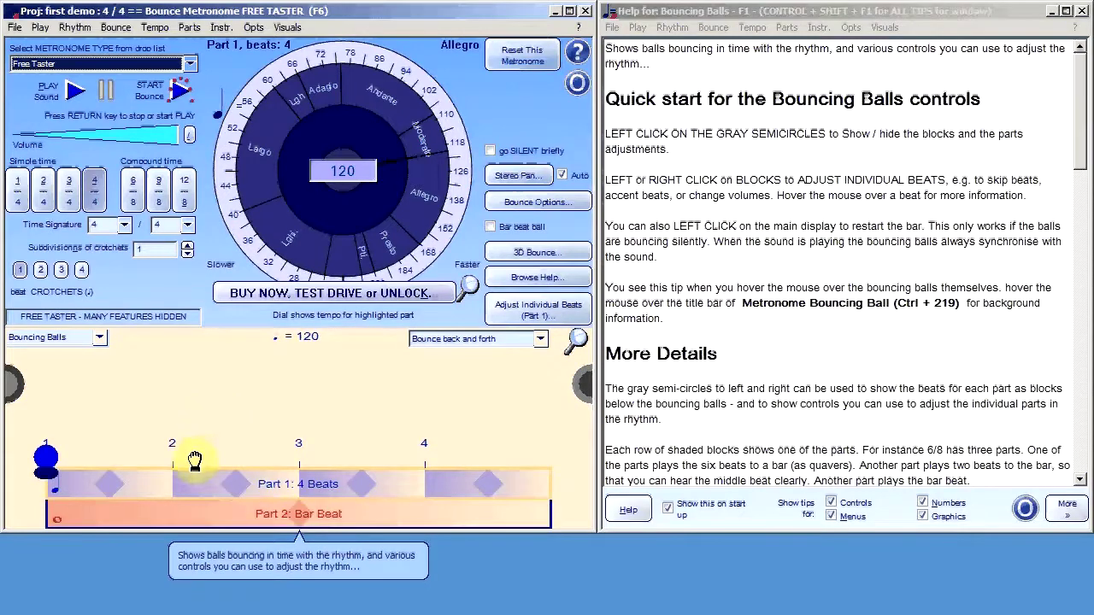
mouse_move(267, 257)
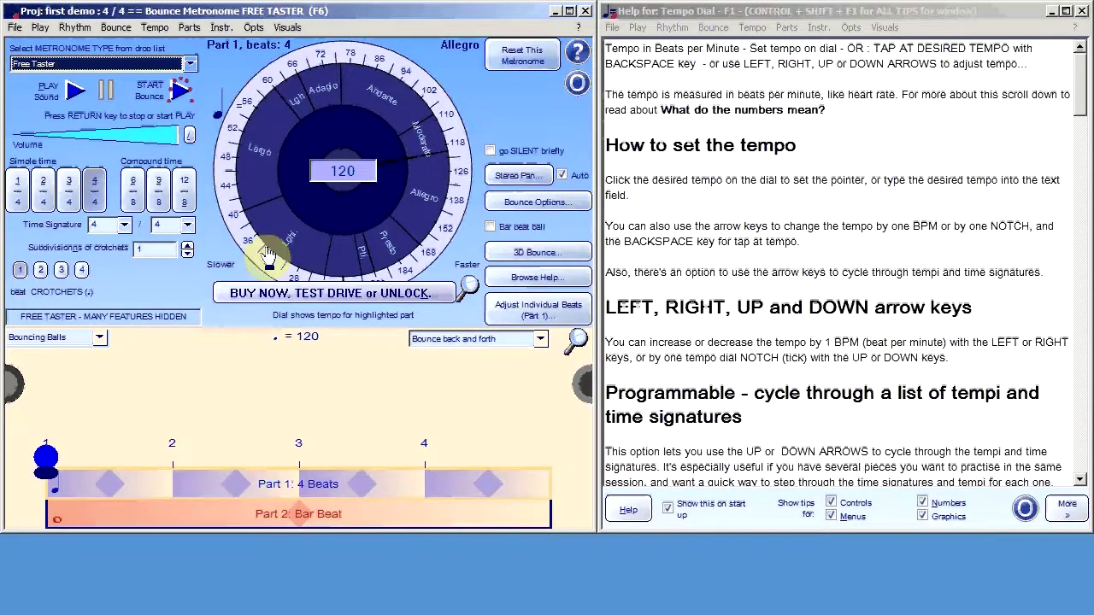
mouse_move(367, 18)
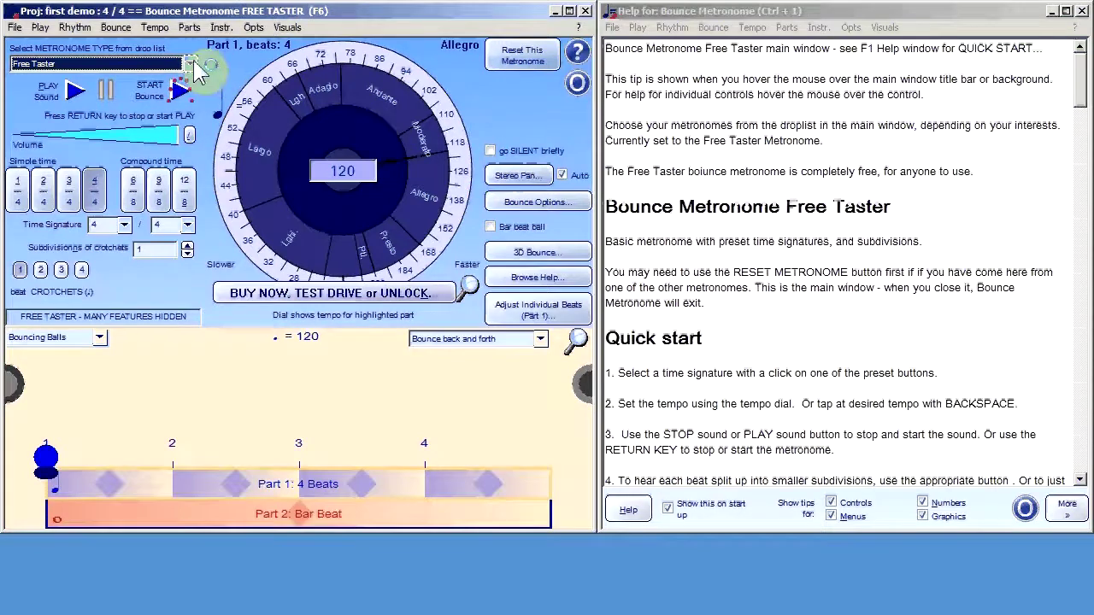
mouse_move(195, 73)
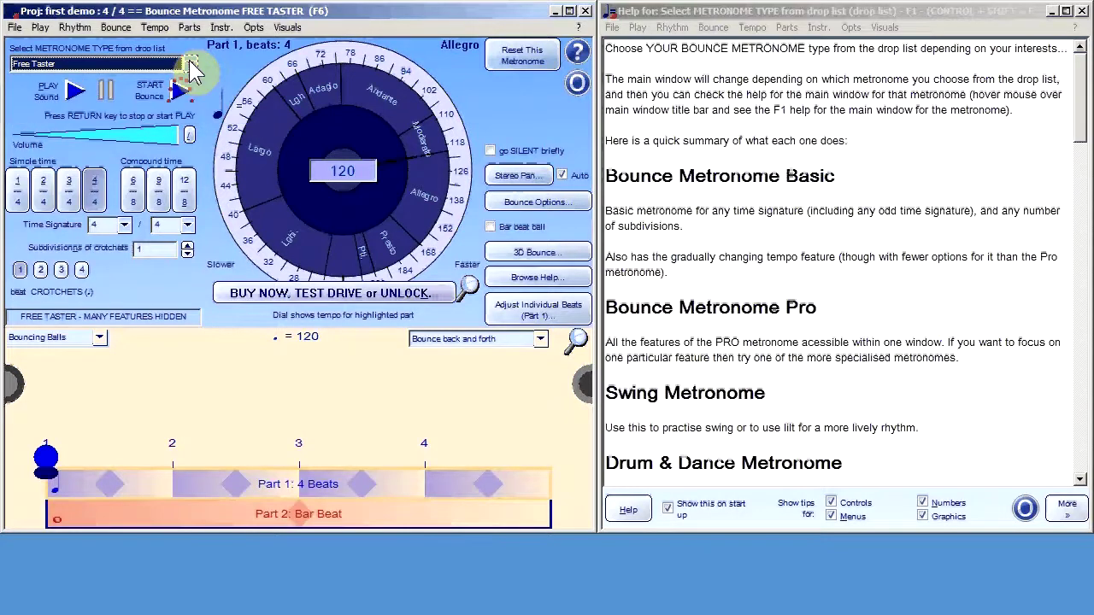
Step: Hide the BUY NOW button from the main window's tempo dial through the purchase and unlock settings, accepting the confirmation
mouse_move(331, 294)
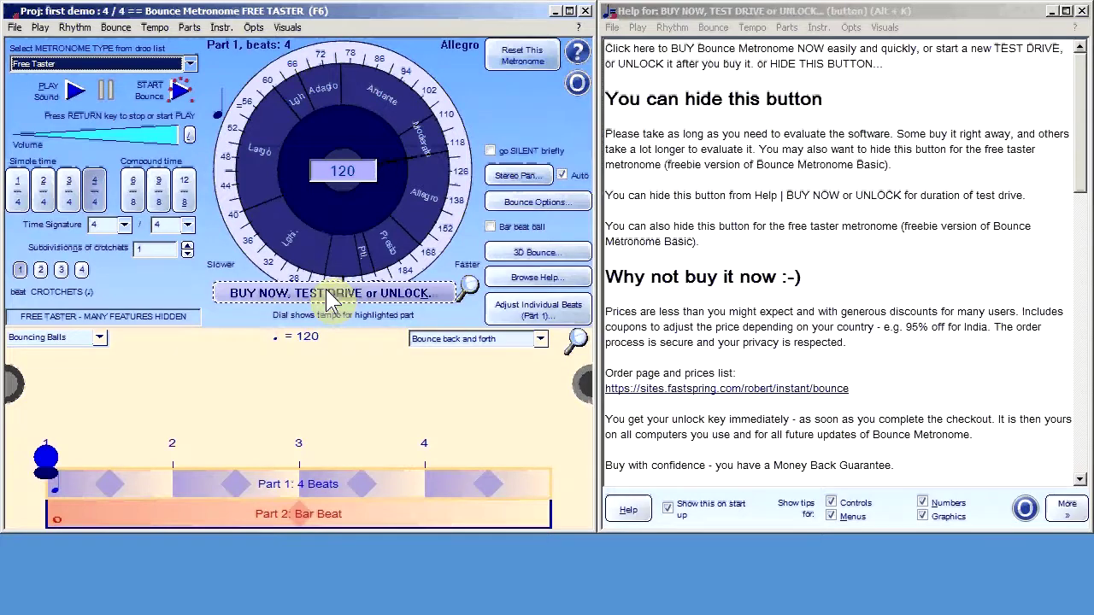
click(326, 292)
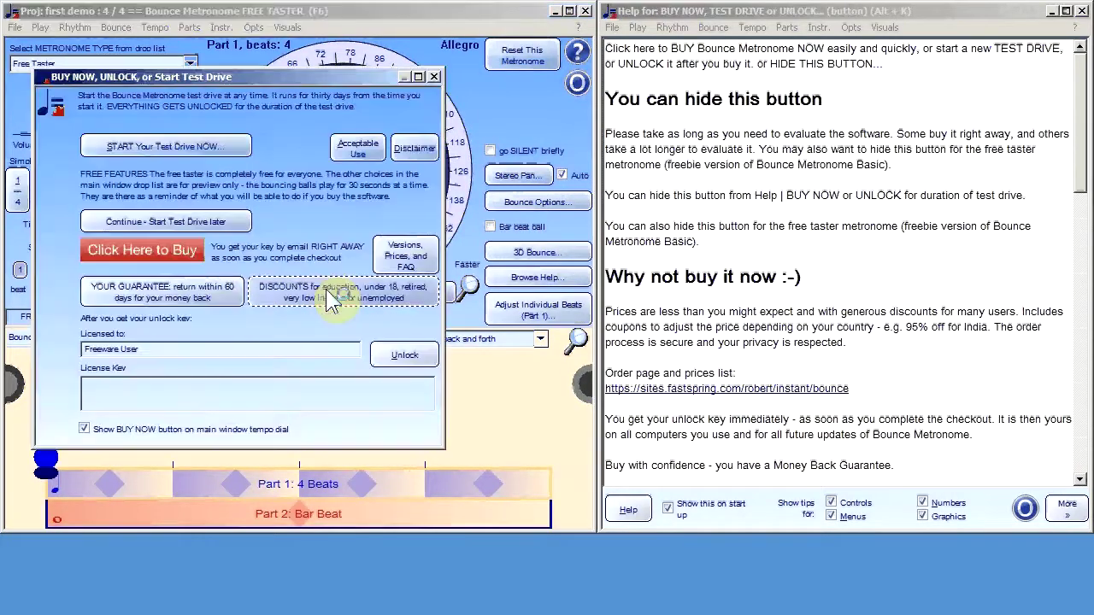
drag(196, 77, 738, 99)
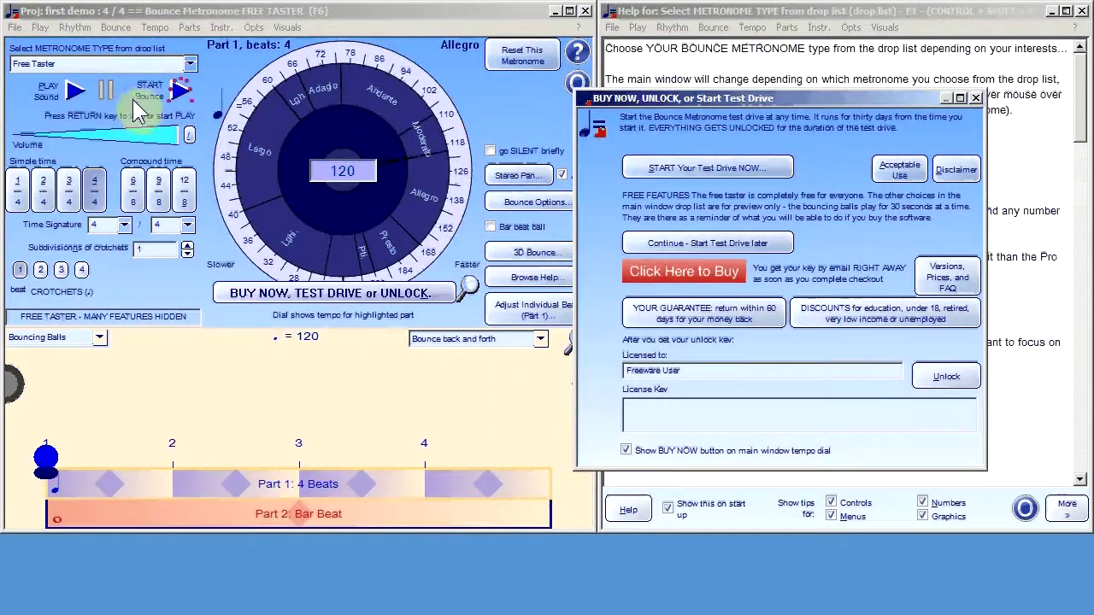
click(691, 407)
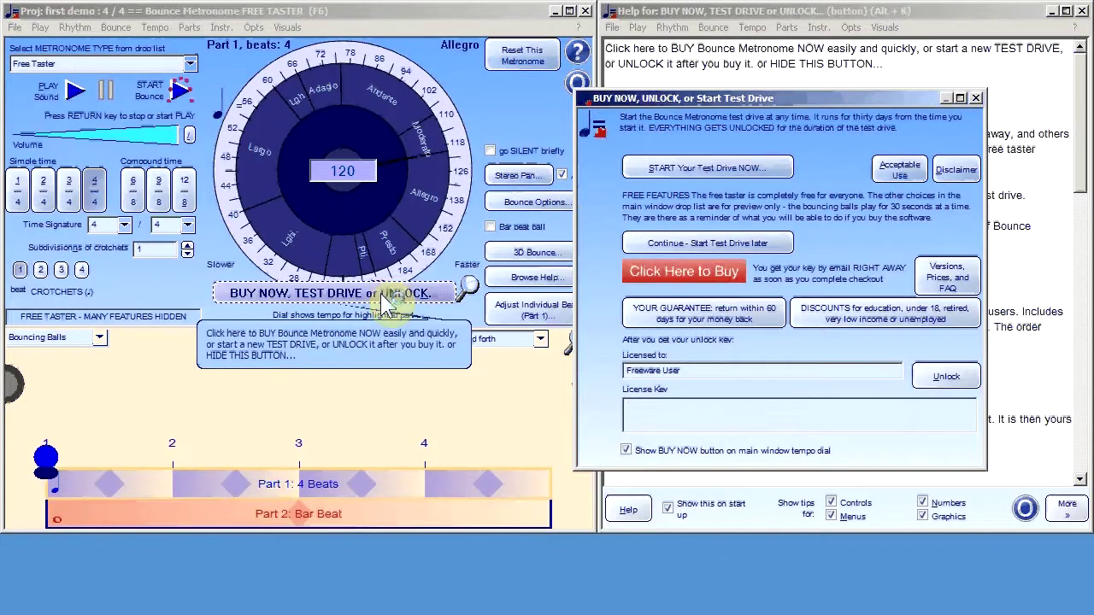
click(626, 451)
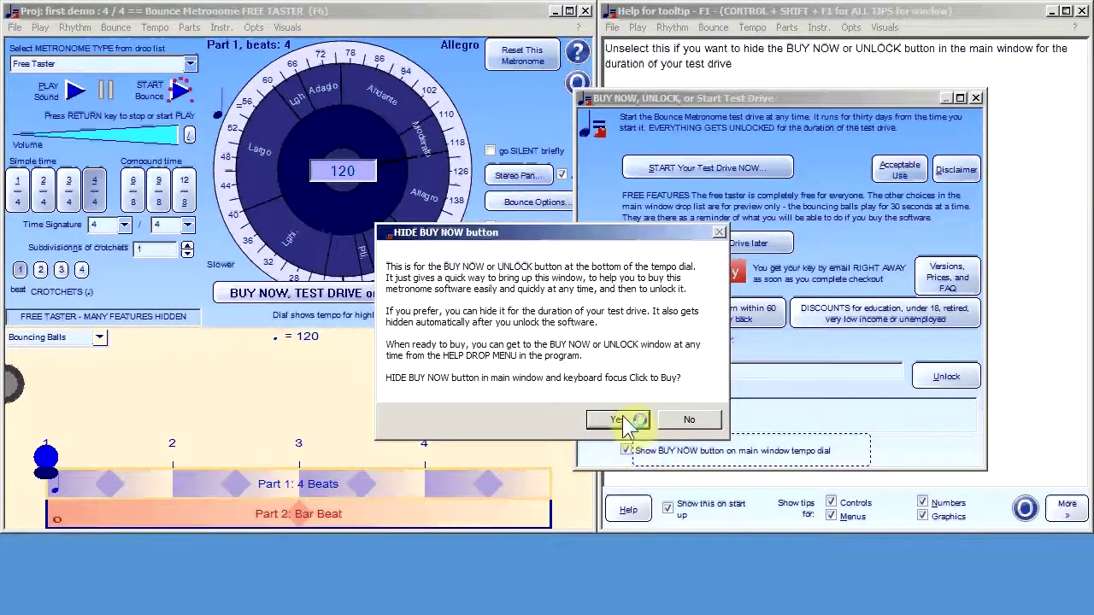
click(627, 419)
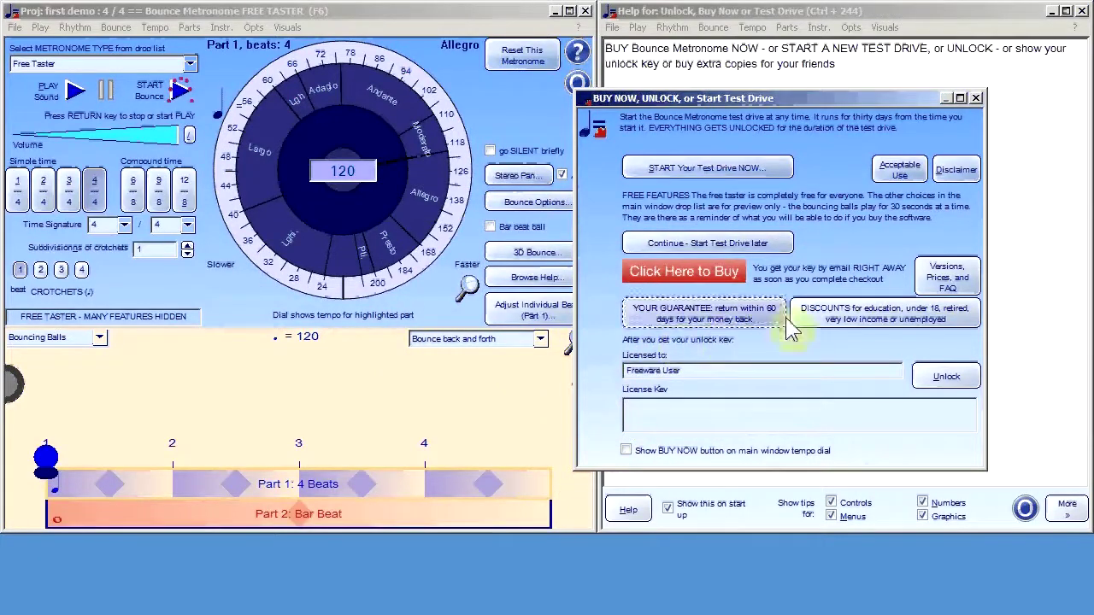
drag(834, 97, 772, 176)
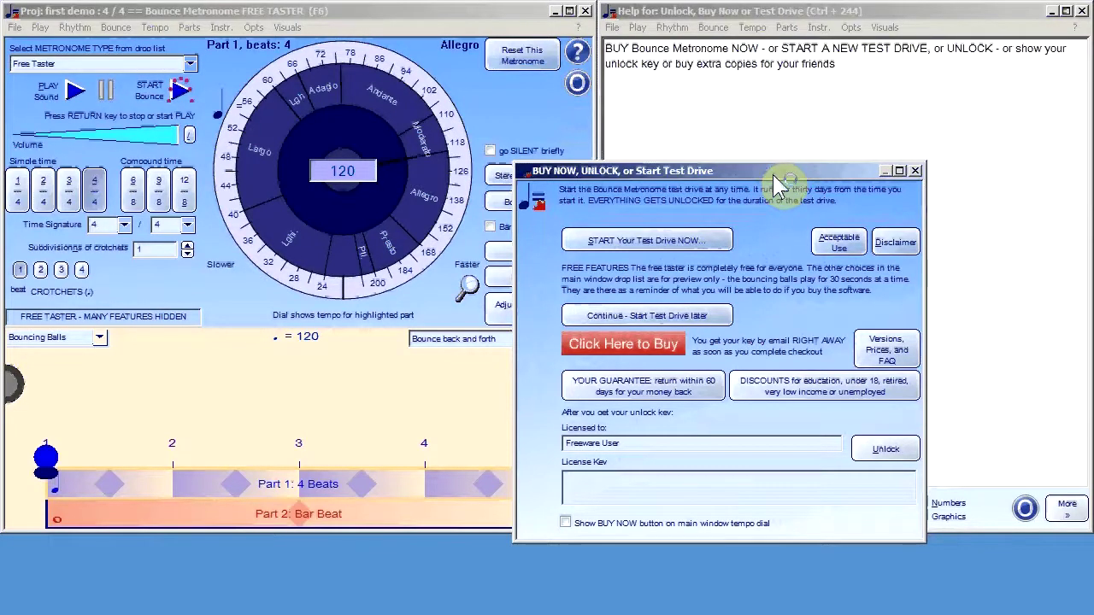
drag(774, 177, 747, 159)
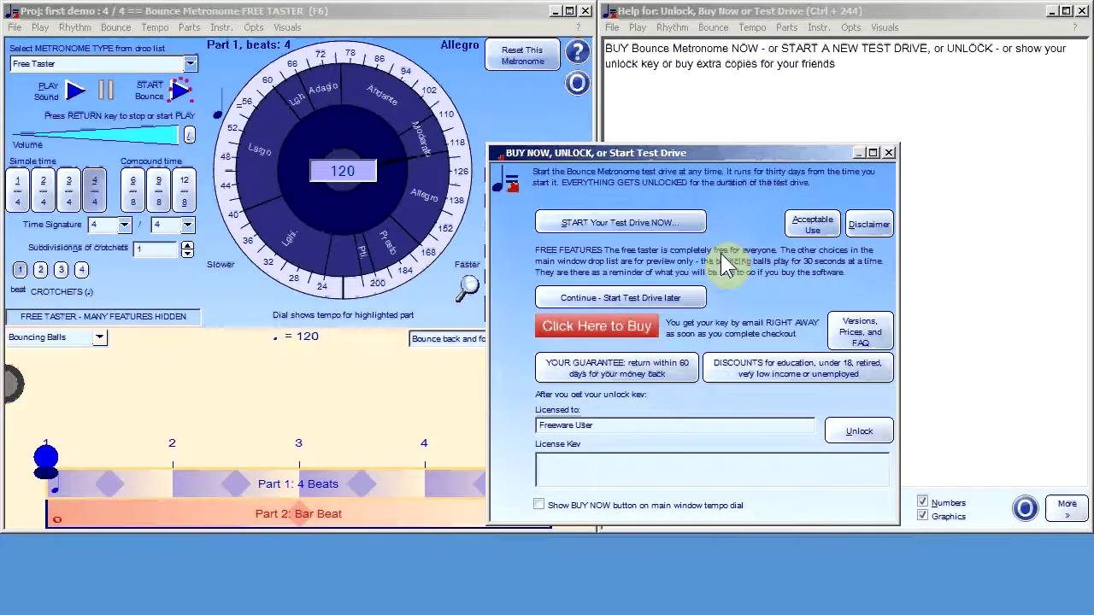
drag(694, 159, 642, 185)
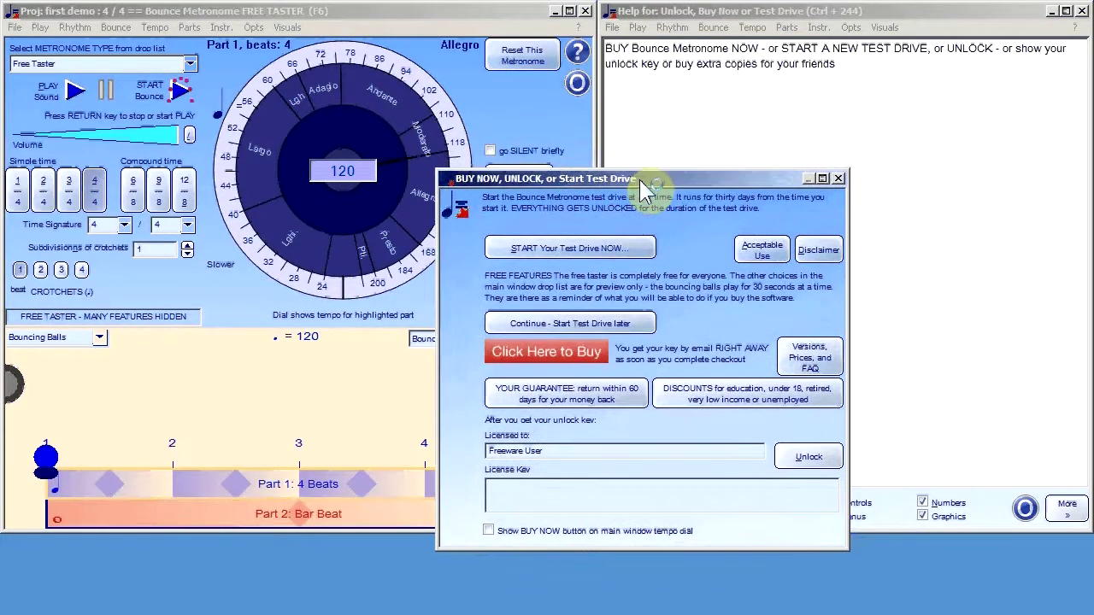
drag(758, 189, 740, 193)
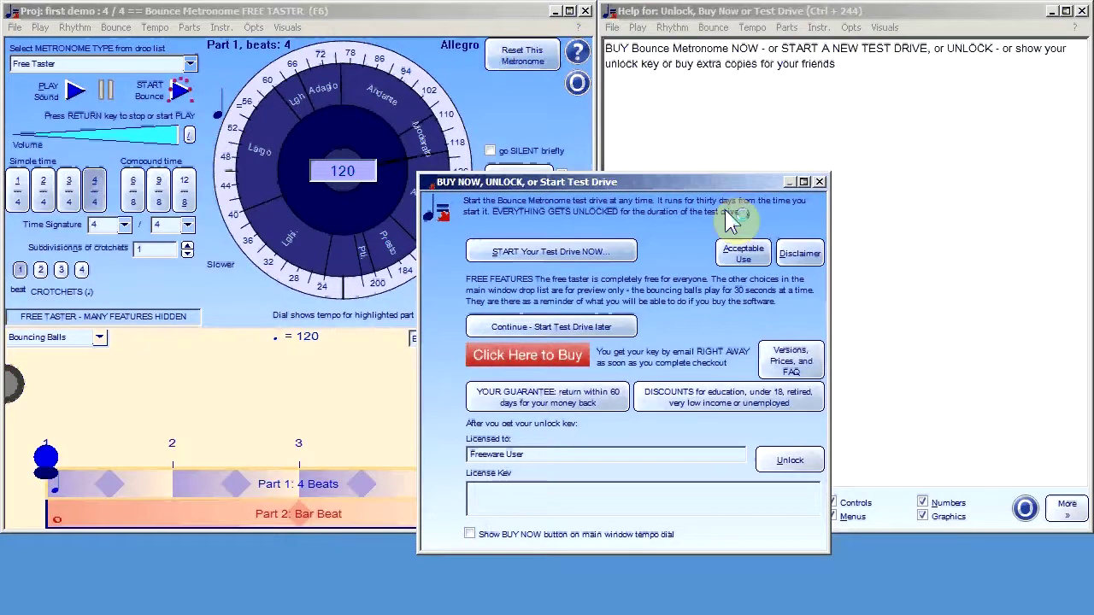
drag(721, 177, 723, 197)
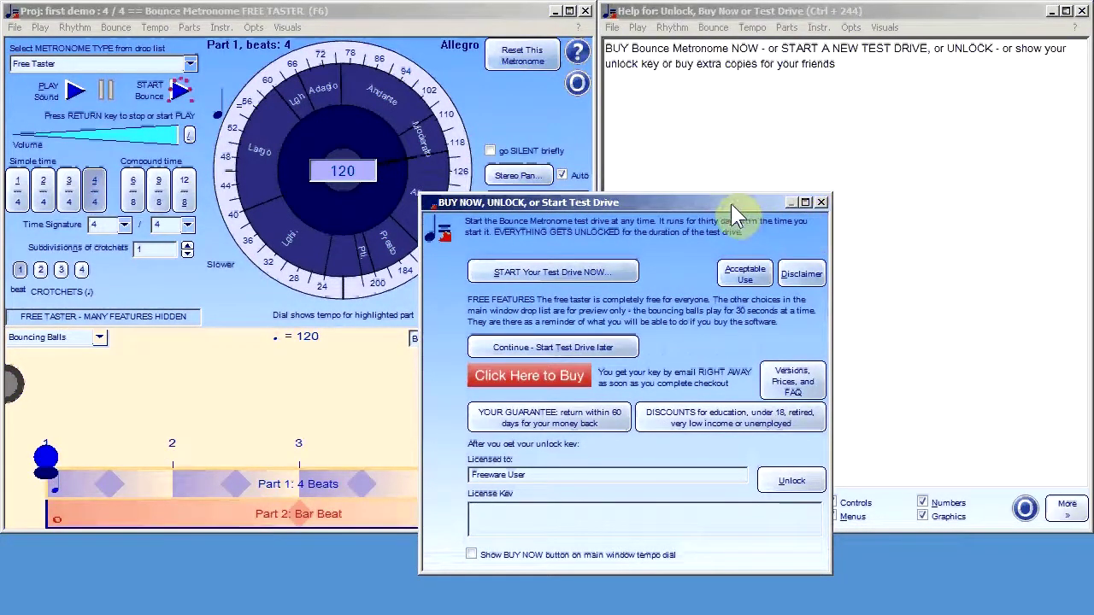
drag(717, 199, 723, 188)
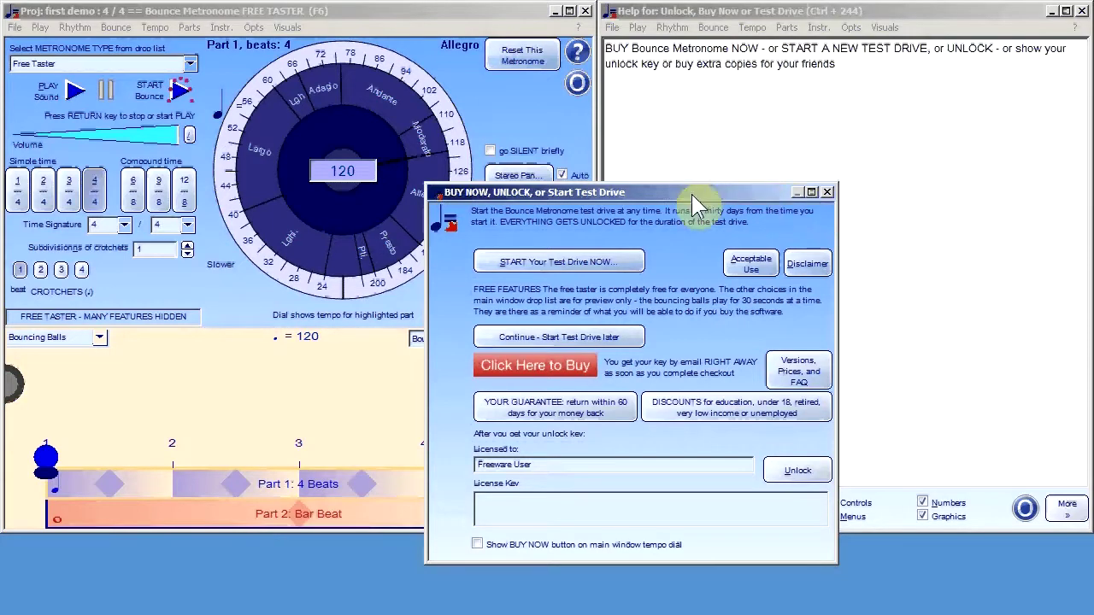
drag(698, 197, 691, 191)
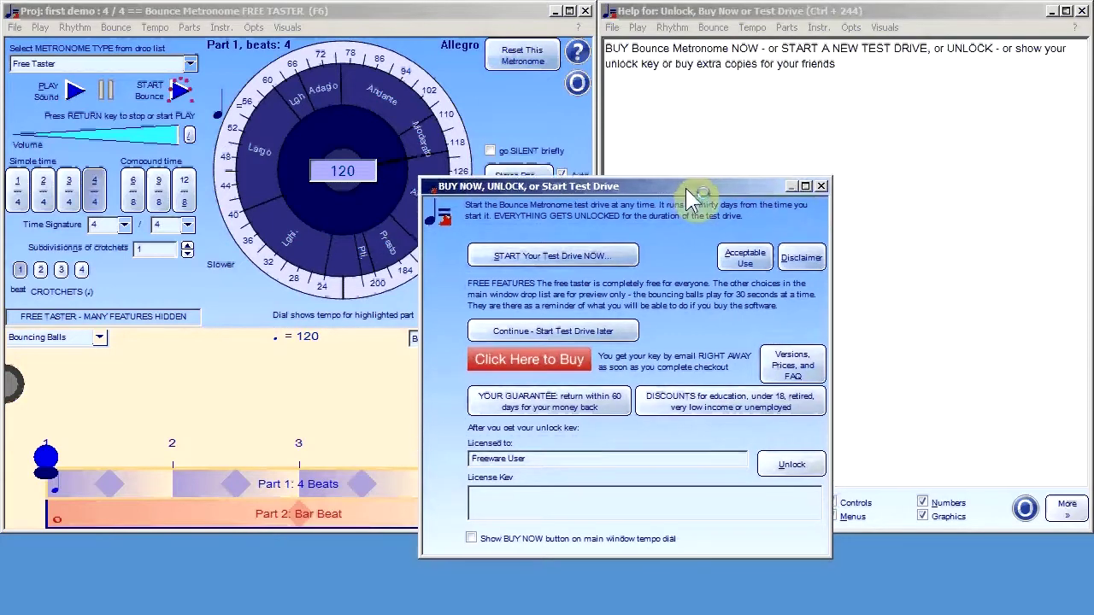
Step: Close the purchase and unlock window and open Bounce Options
click(822, 187)
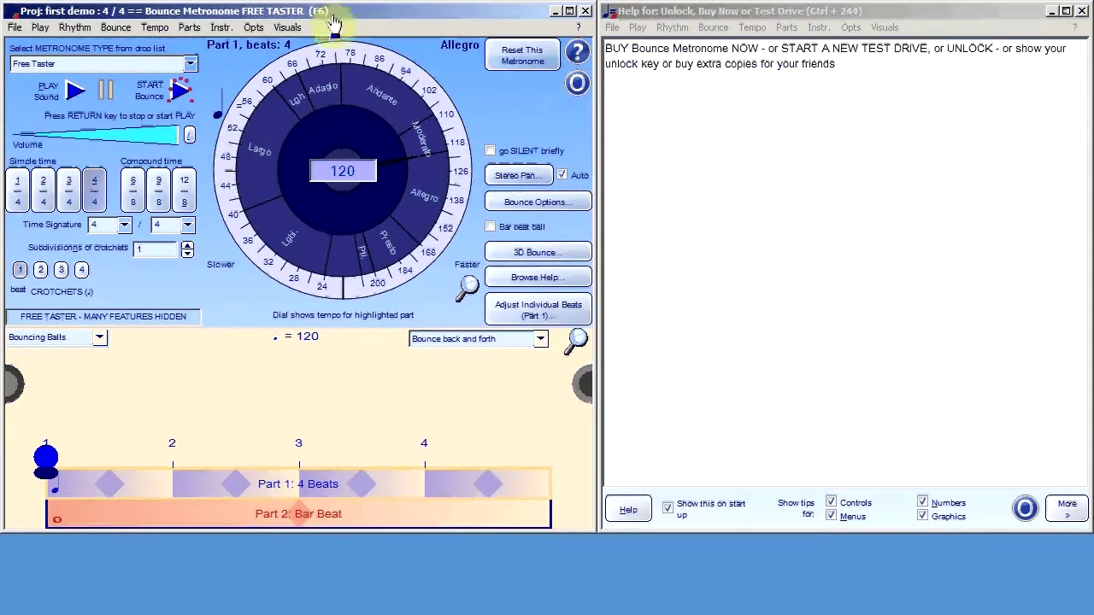
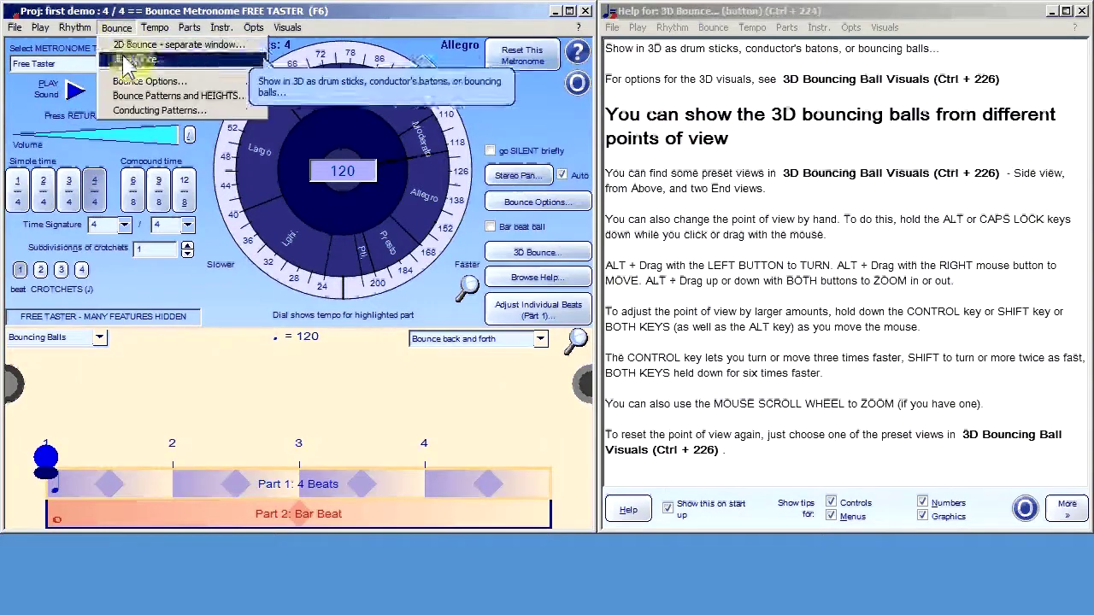
click(141, 80)
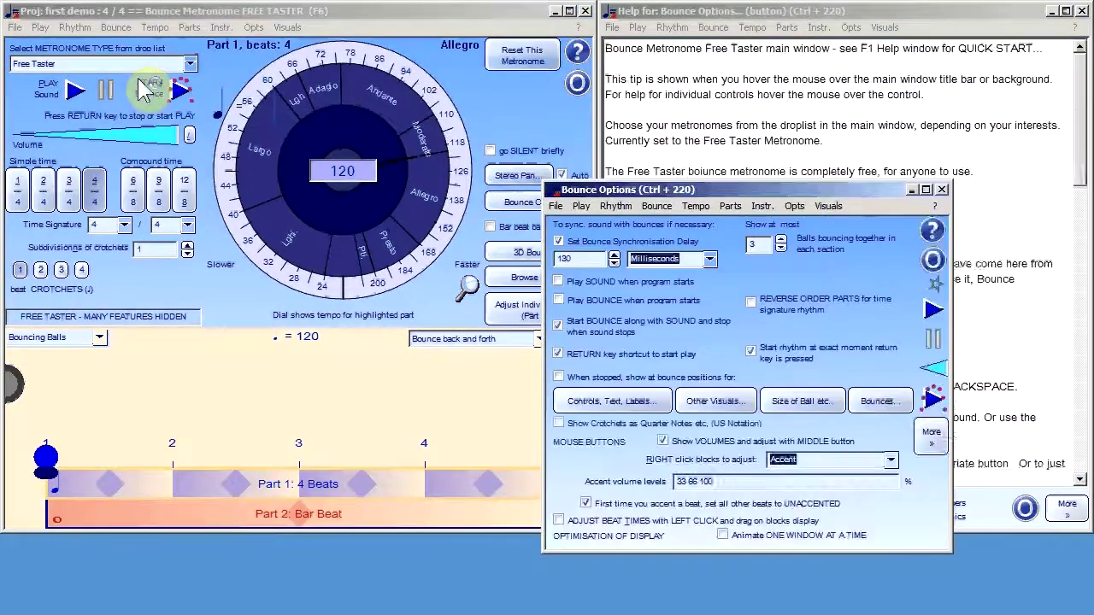
Step: Turn off Set Bounce Synchronisation Delay, play the rhythm briefly to compare bounce with sound, and stop it
click(559, 242)
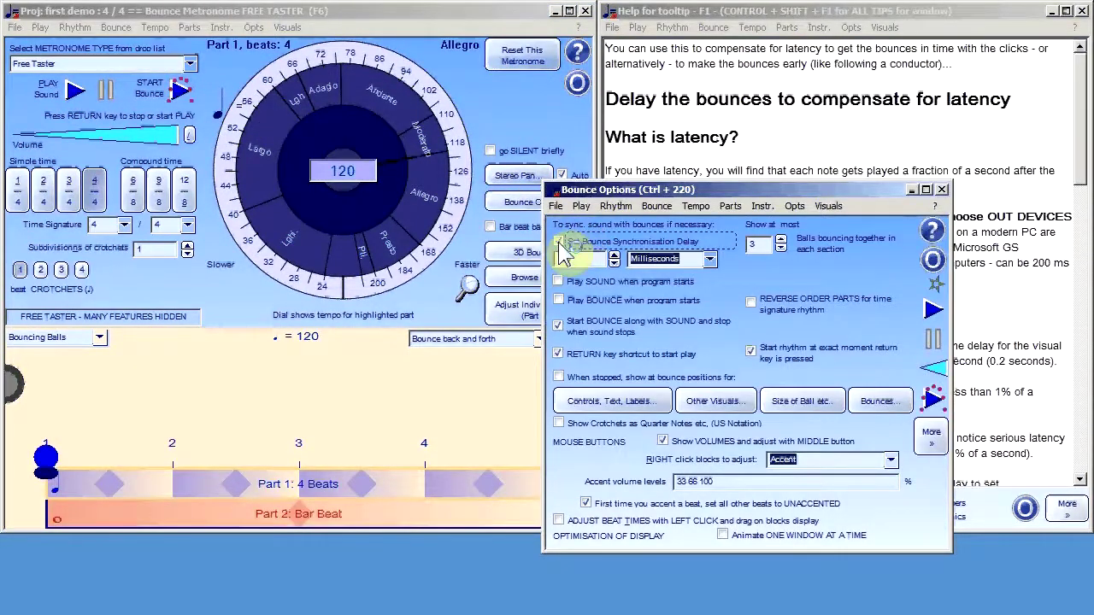
drag(583, 191, 642, 224)
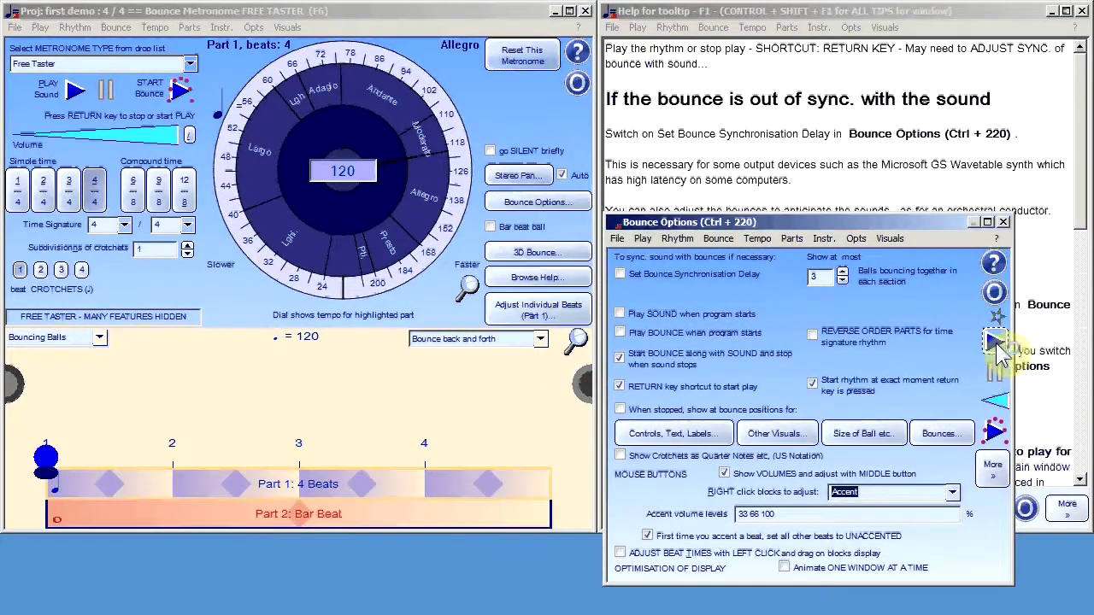
click(997, 343)
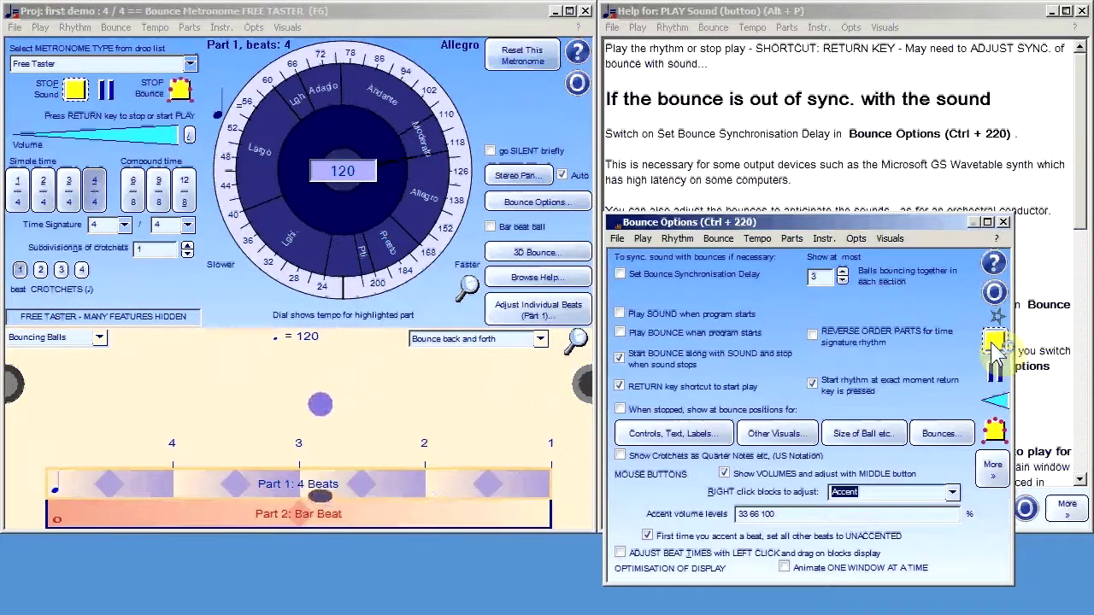
click(997, 346)
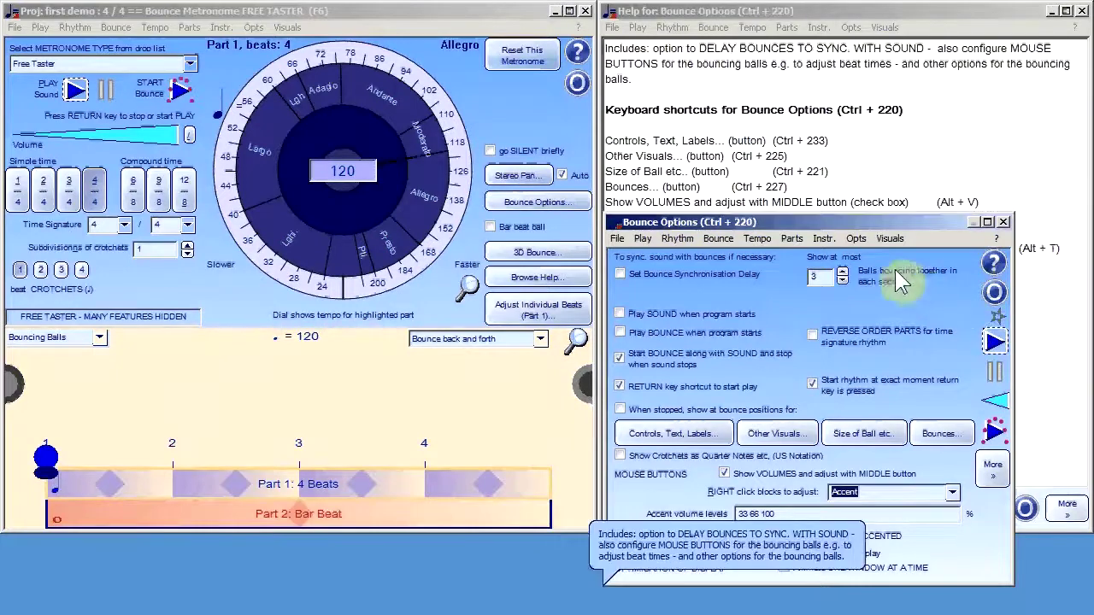
drag(774, 220, 761, 179)
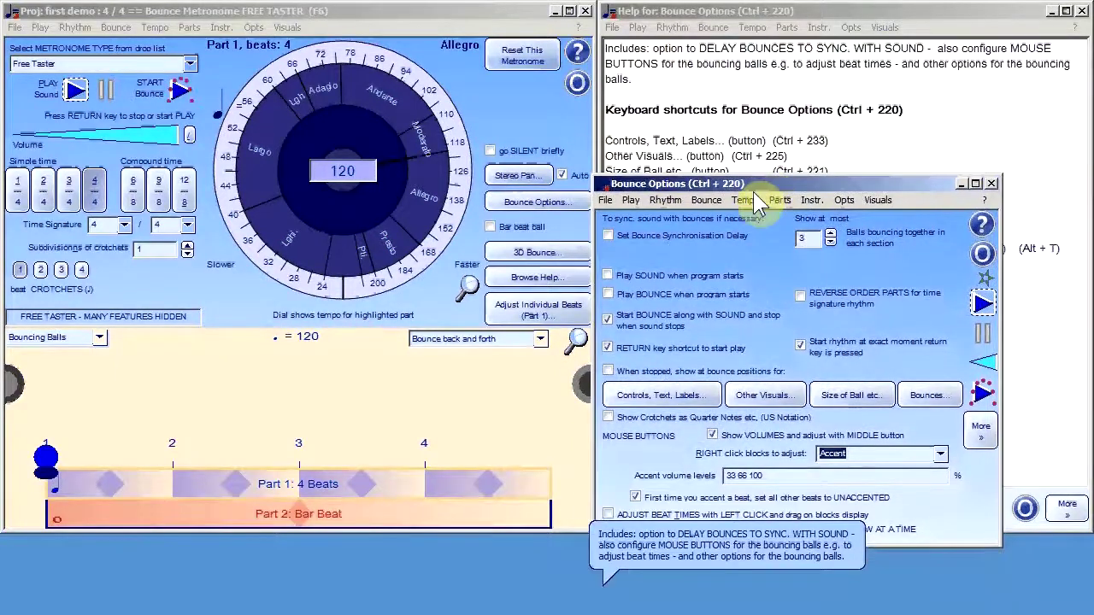
mouse_move(329, 449)
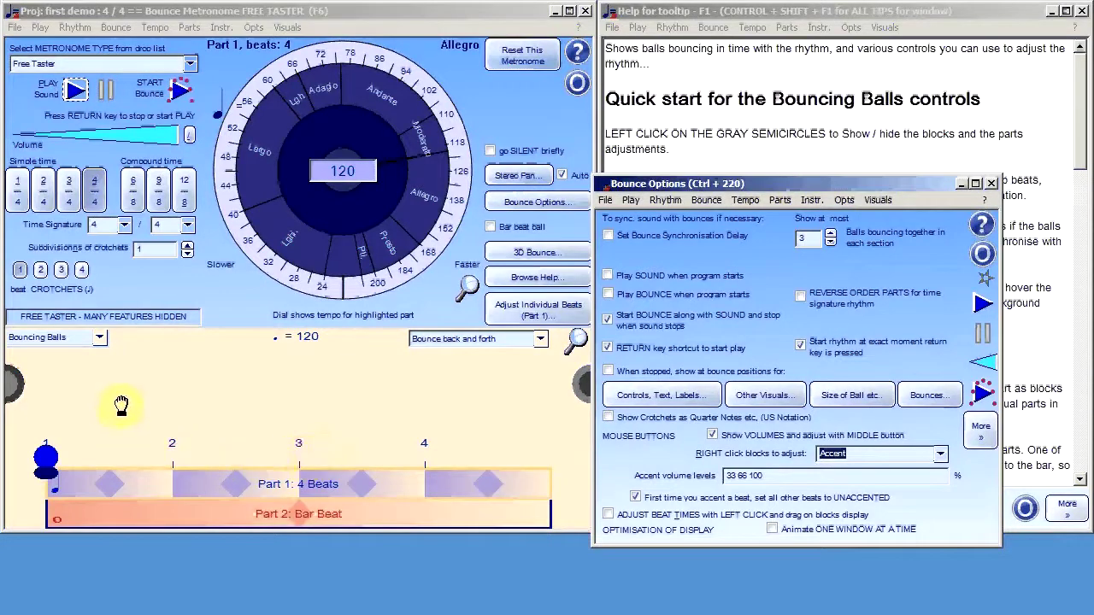
mouse_move(173, 465)
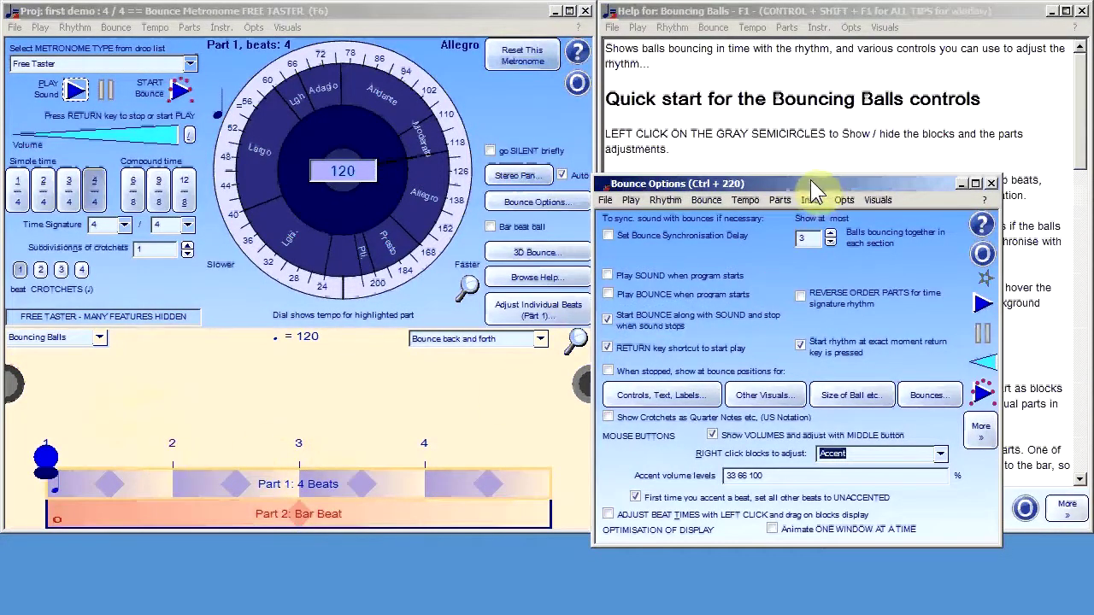
drag(809, 184, 794, 186)
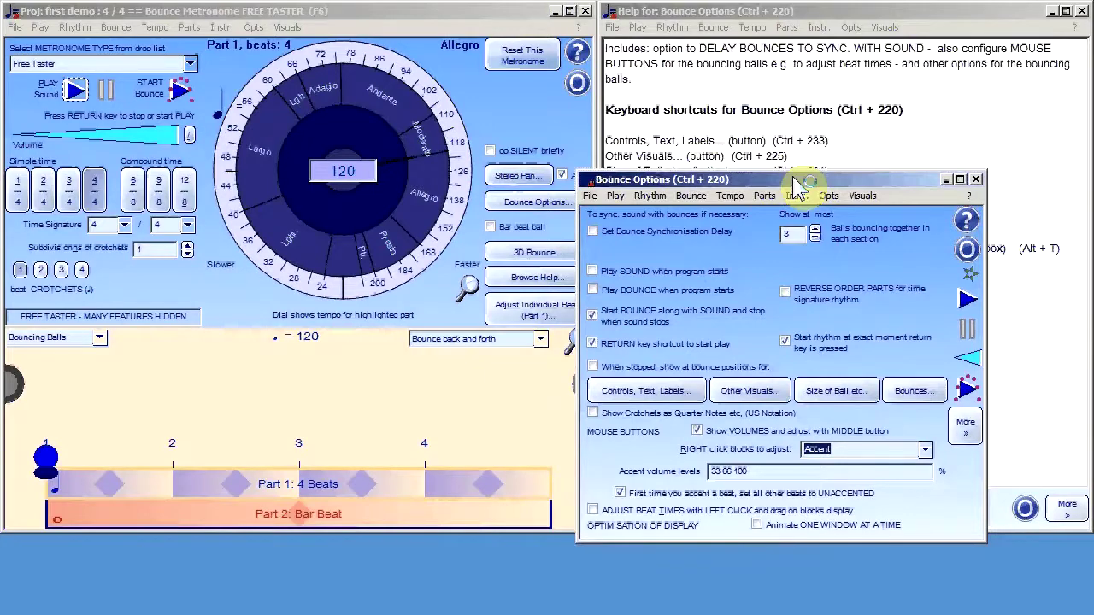
drag(795, 187, 770, 186)
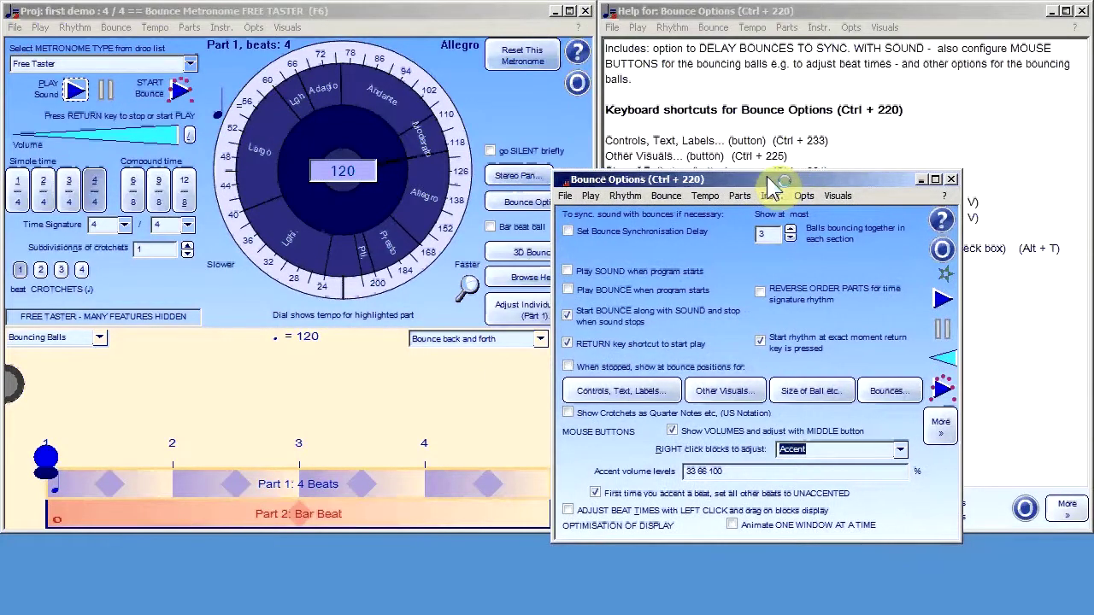
Step: Turn Set Bounce Synchronisation Delay back on in Bounce Options
click(569, 231)
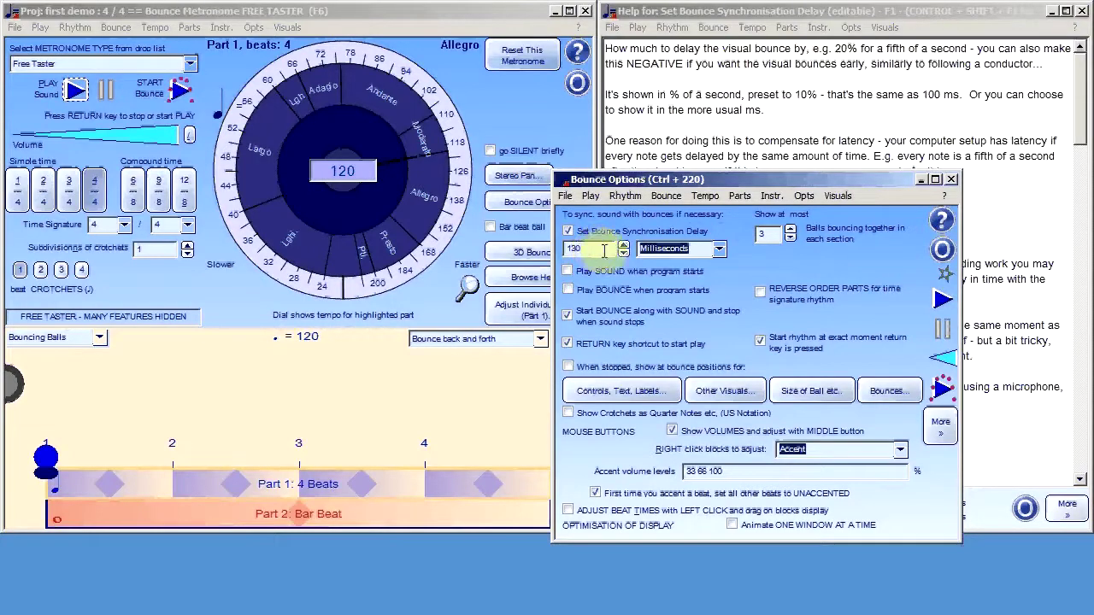
drag(637, 182, 624, 200)
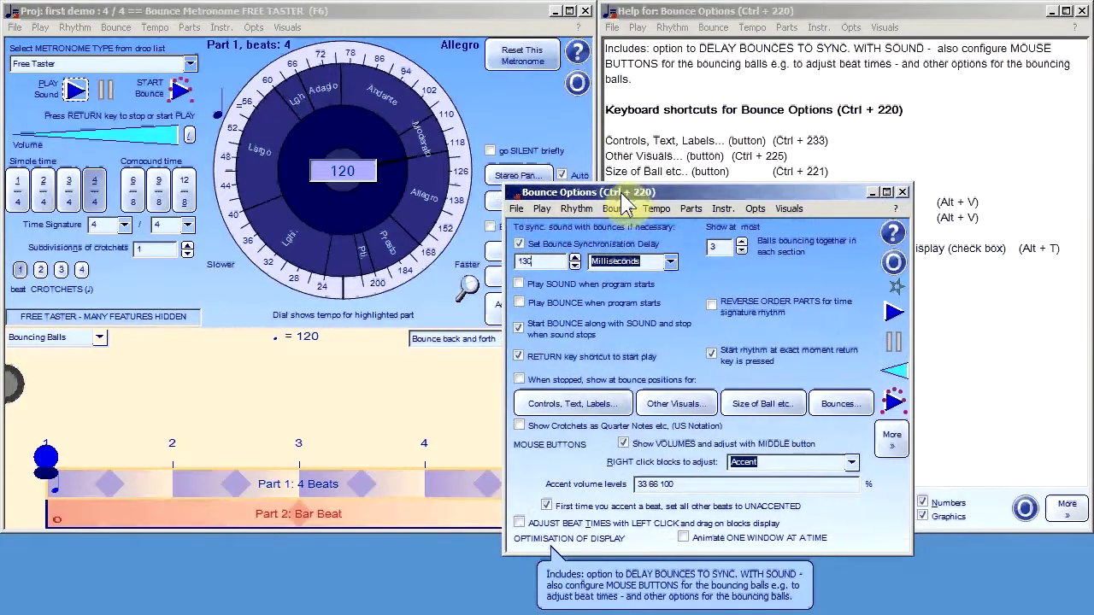
Step: Open the window for choosing out devices, examine the device list and its help, and close the window
click(542, 210)
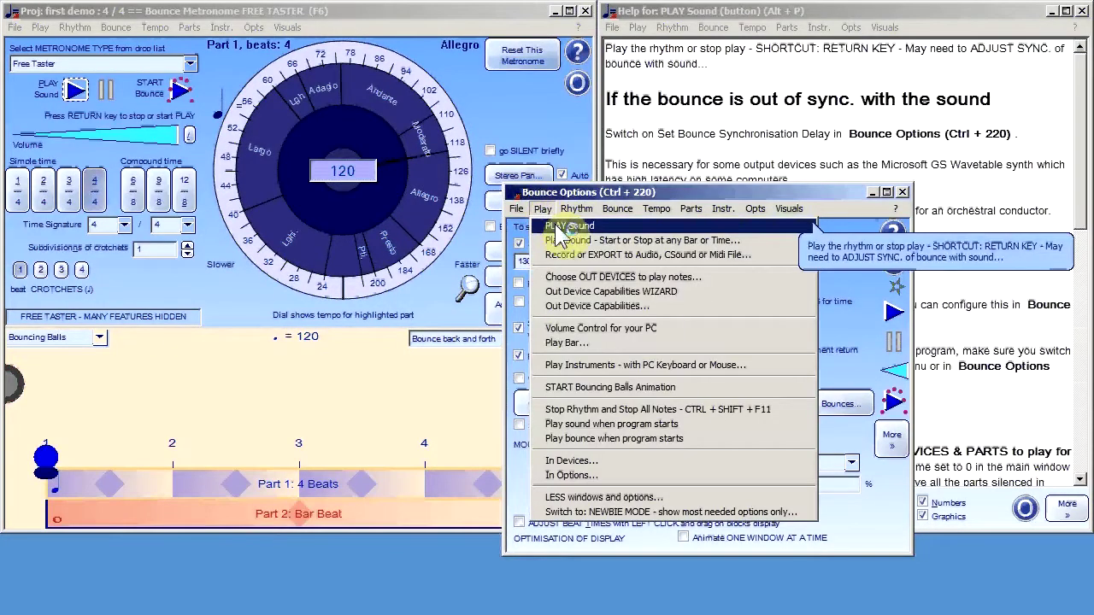
click(576, 279)
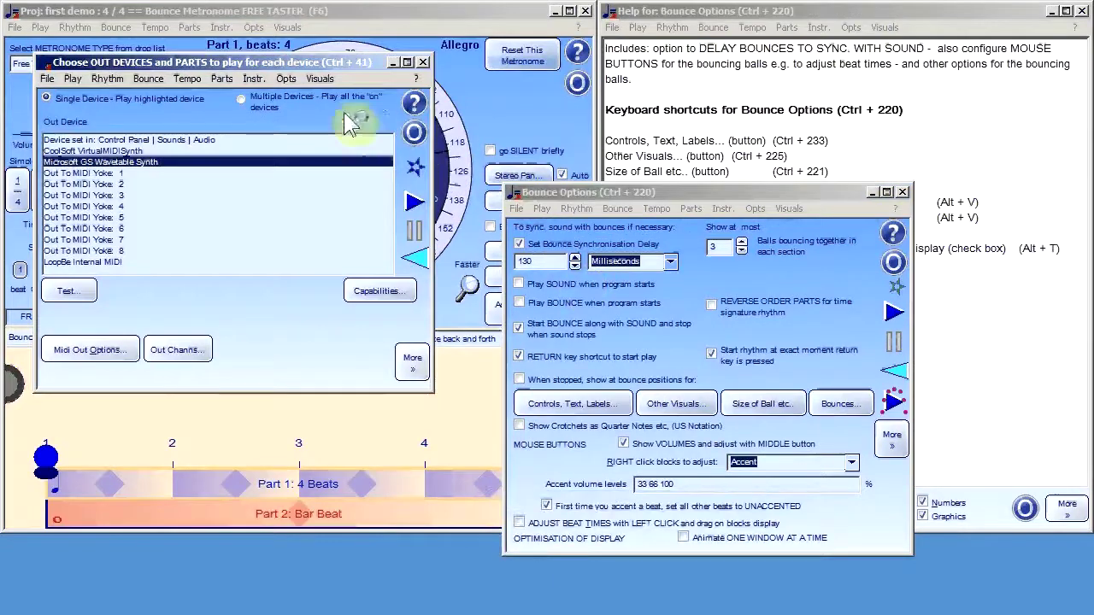
drag(210, 71, 744, 193)
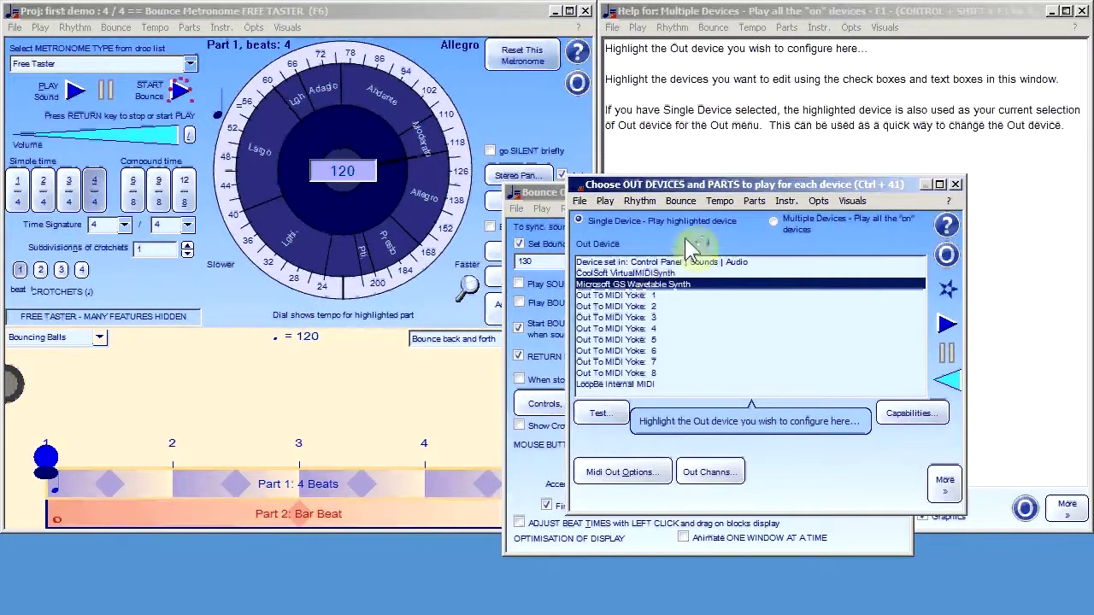
drag(712, 192, 682, 220)
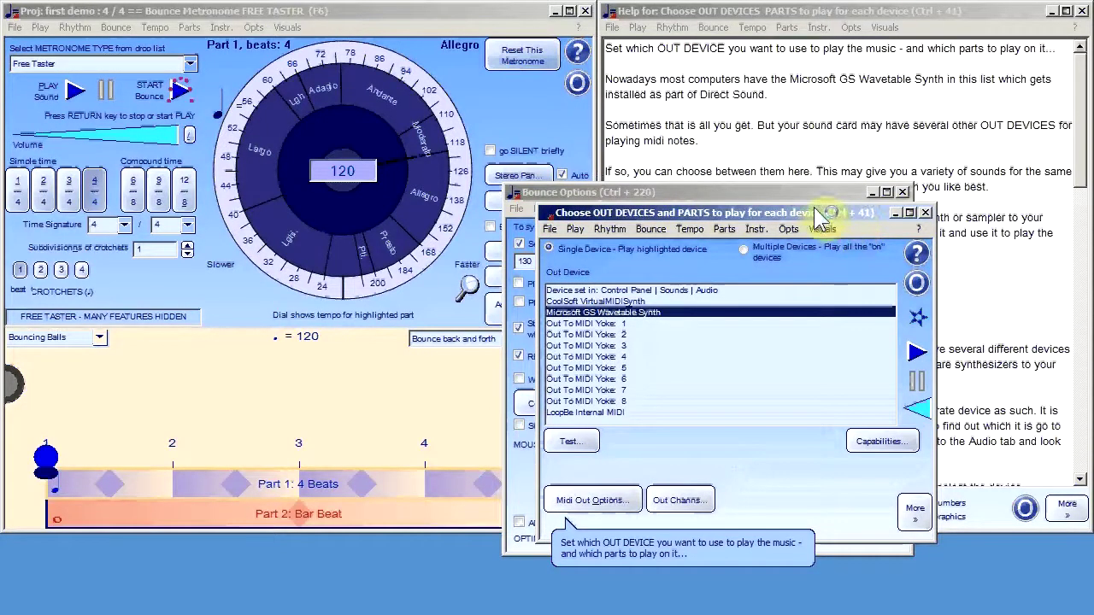
drag(812, 216, 775, 231)
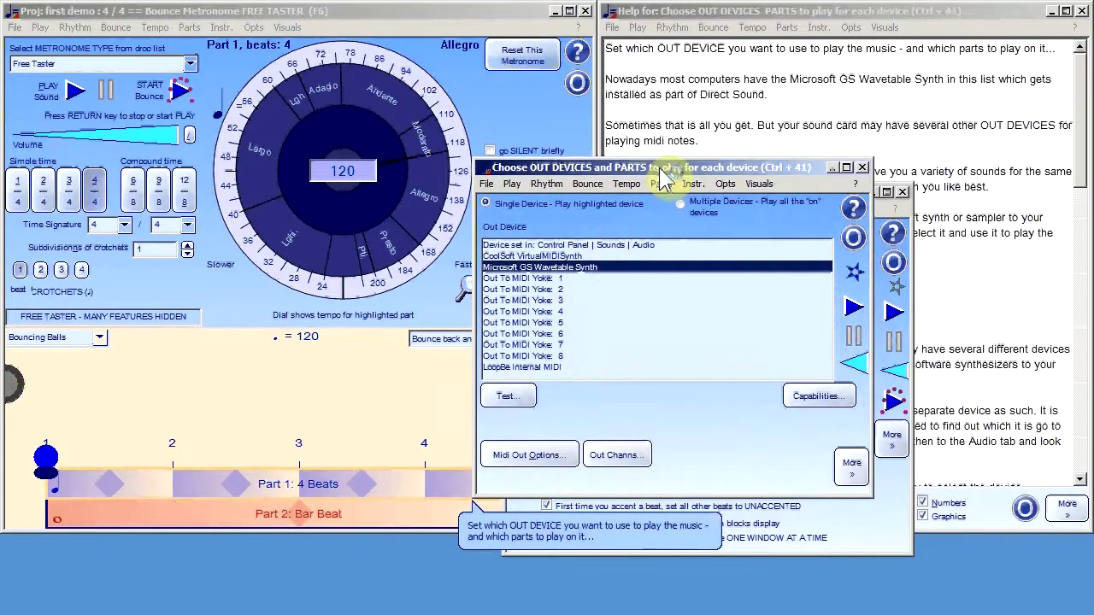
drag(664, 177, 604, 253)
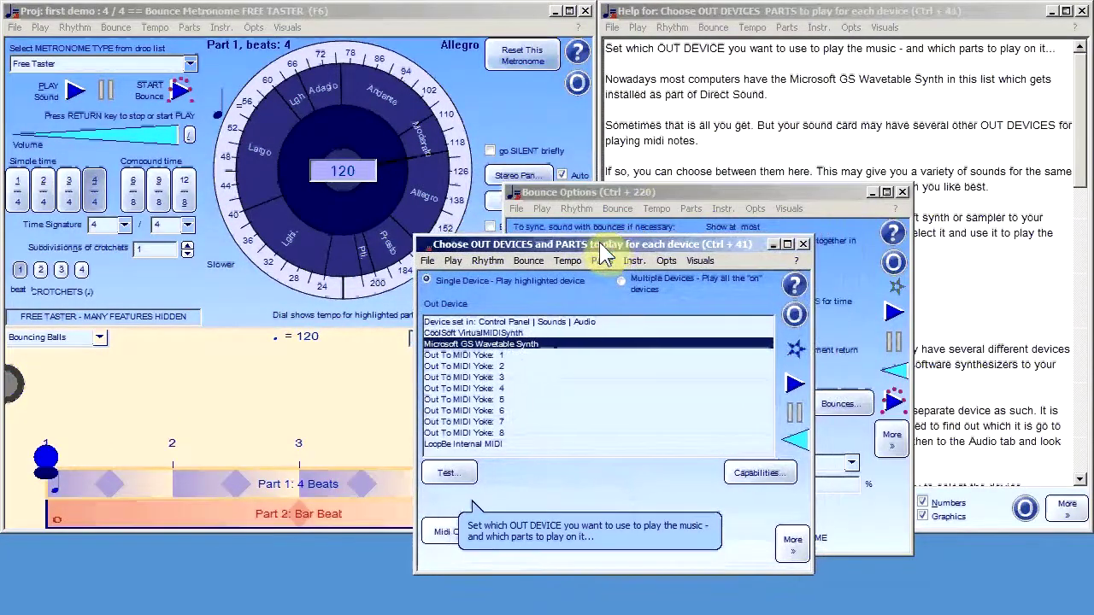
mouse_move(723, 244)
mouse_down()
mouse_move(697, 214)
mouse_move(723, 223)
mouse_up()
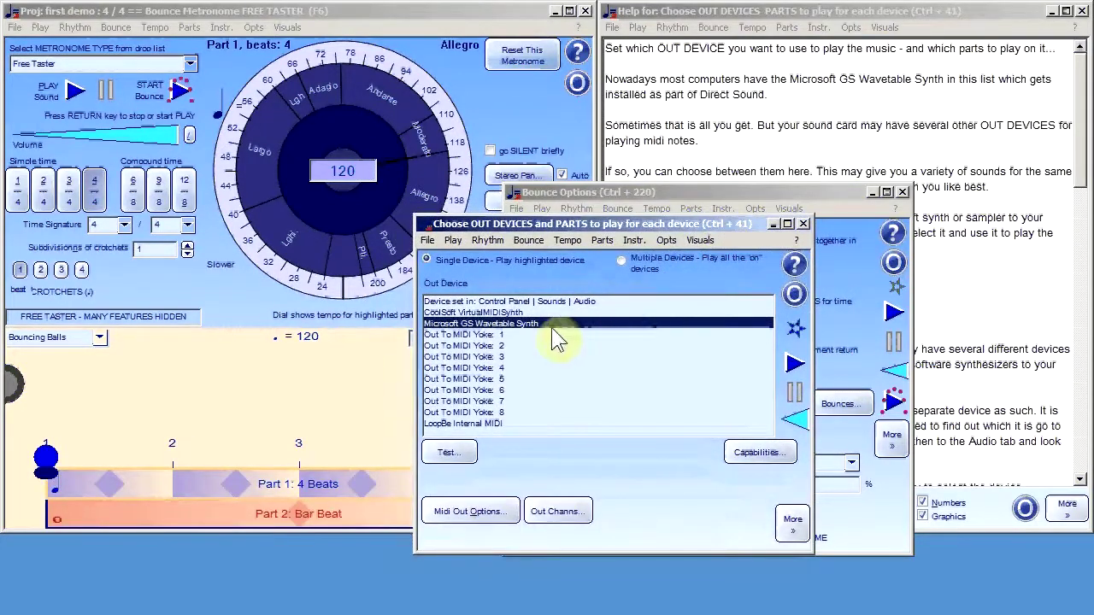
mouse_move(557, 340)
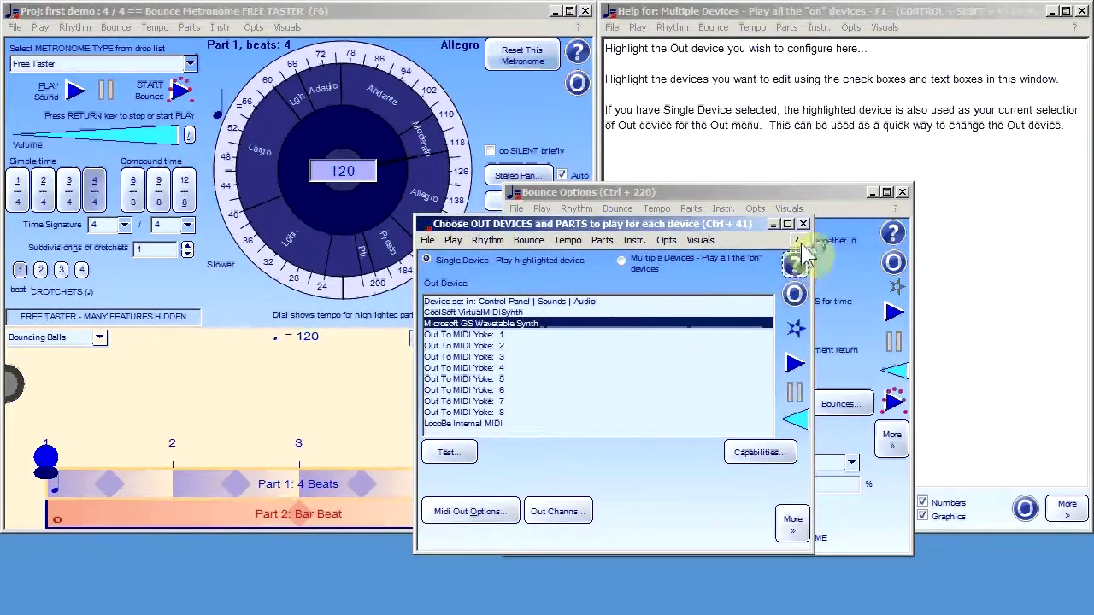
mouse_move(806, 229)
drag(693, 225, 698, 246)
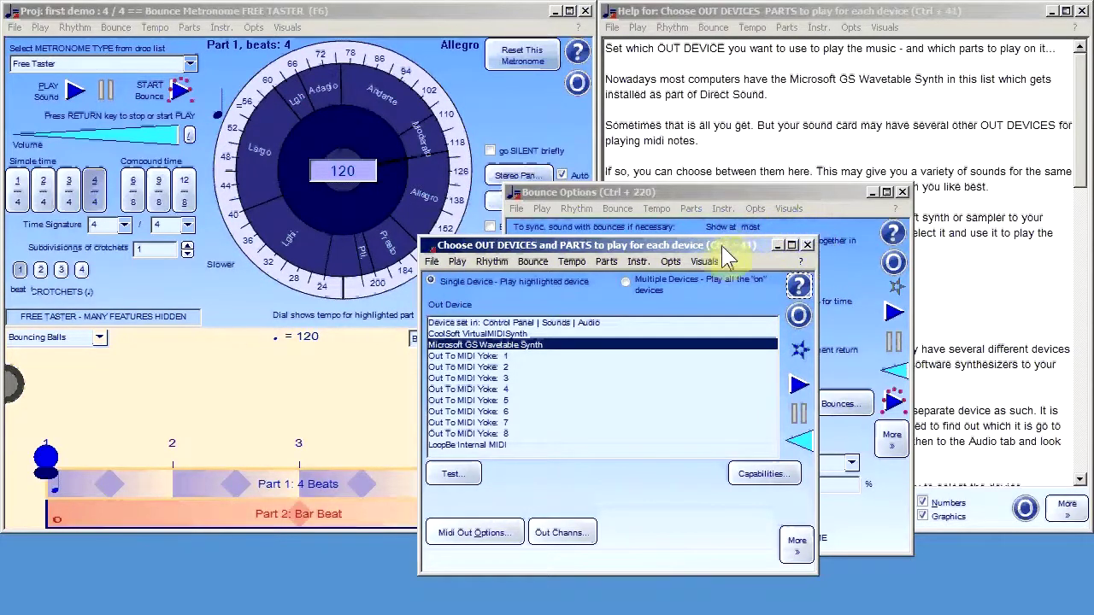
drag(718, 249, 751, 327)
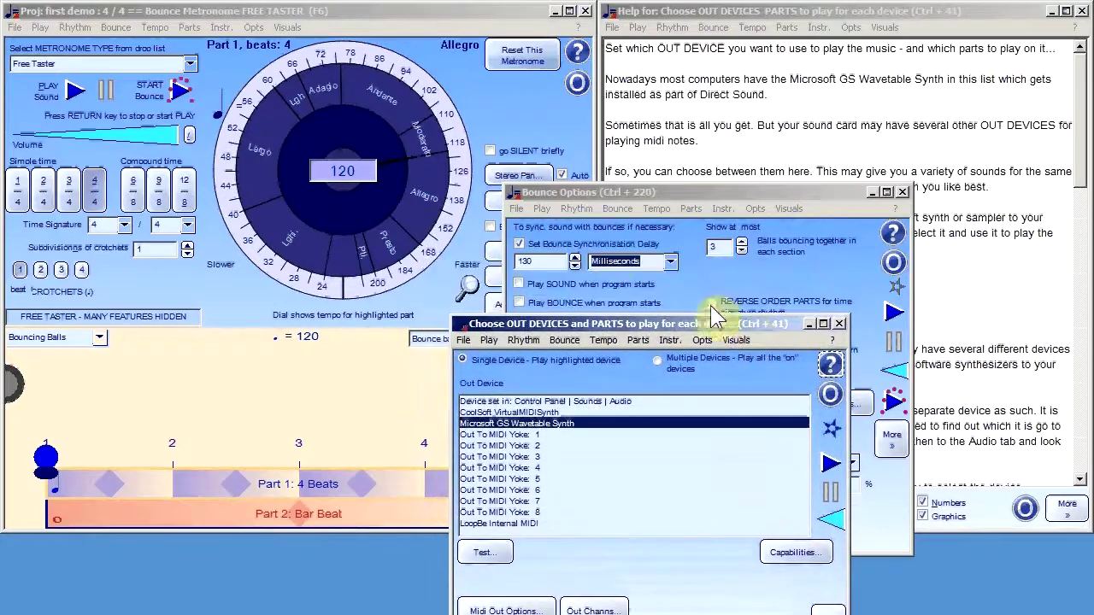
click(838, 324)
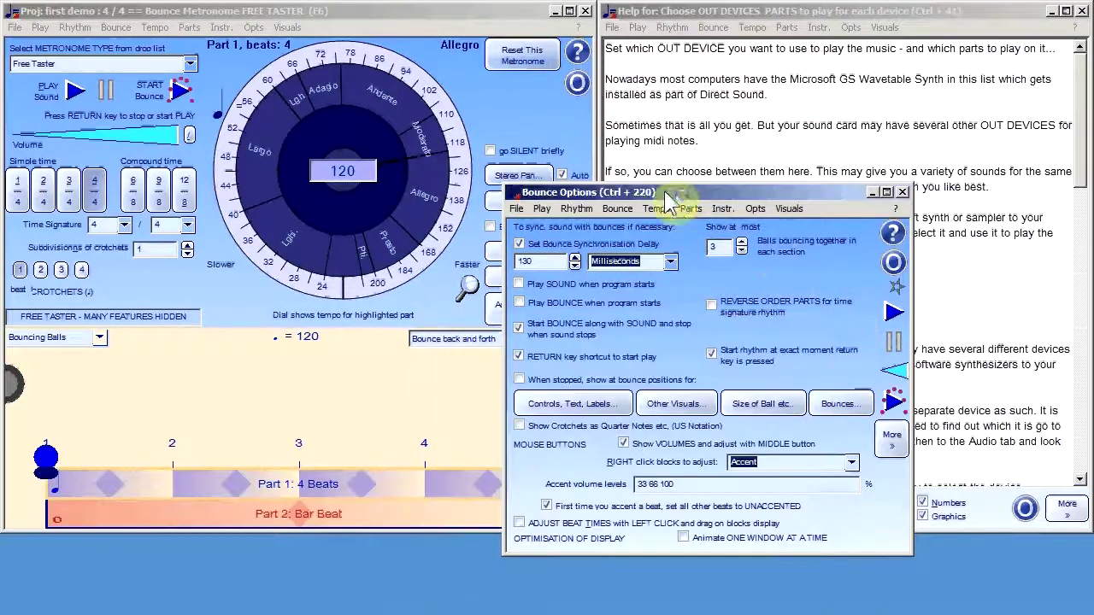
Step: Check the help for Set Bounce Synchronisation Delay and close the Bounce Options window
drag(660, 197, 688, 216)
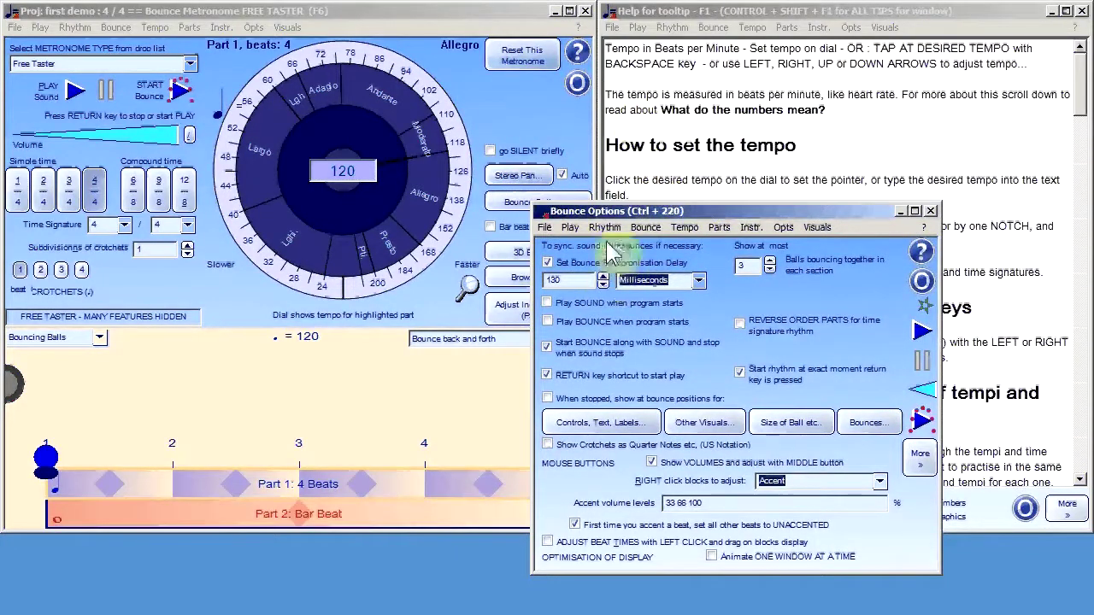
drag(606, 214, 596, 207)
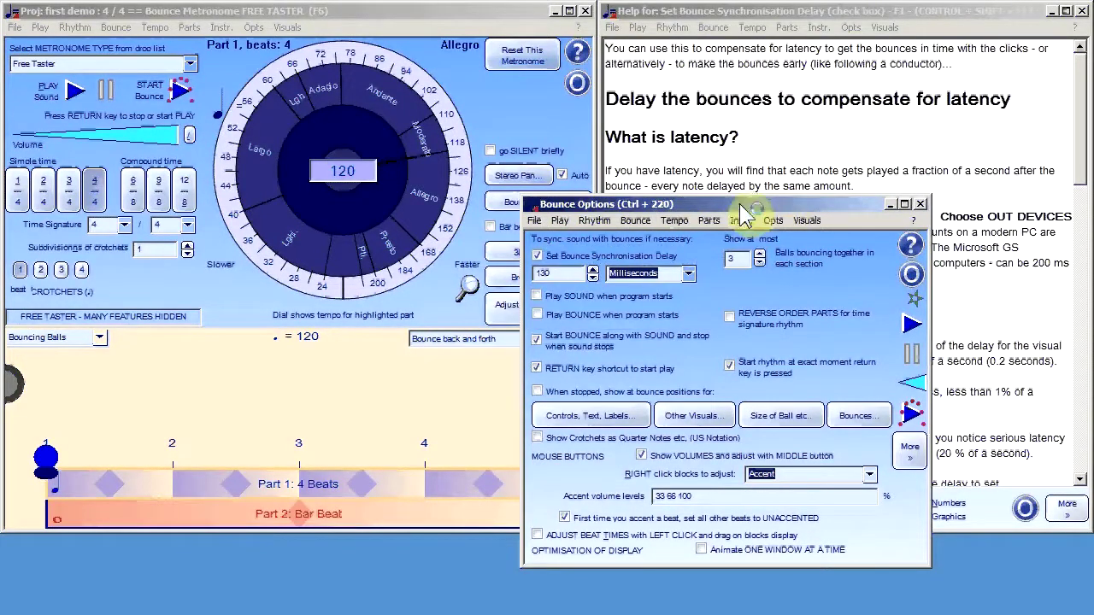
drag(744, 211, 696, 216)
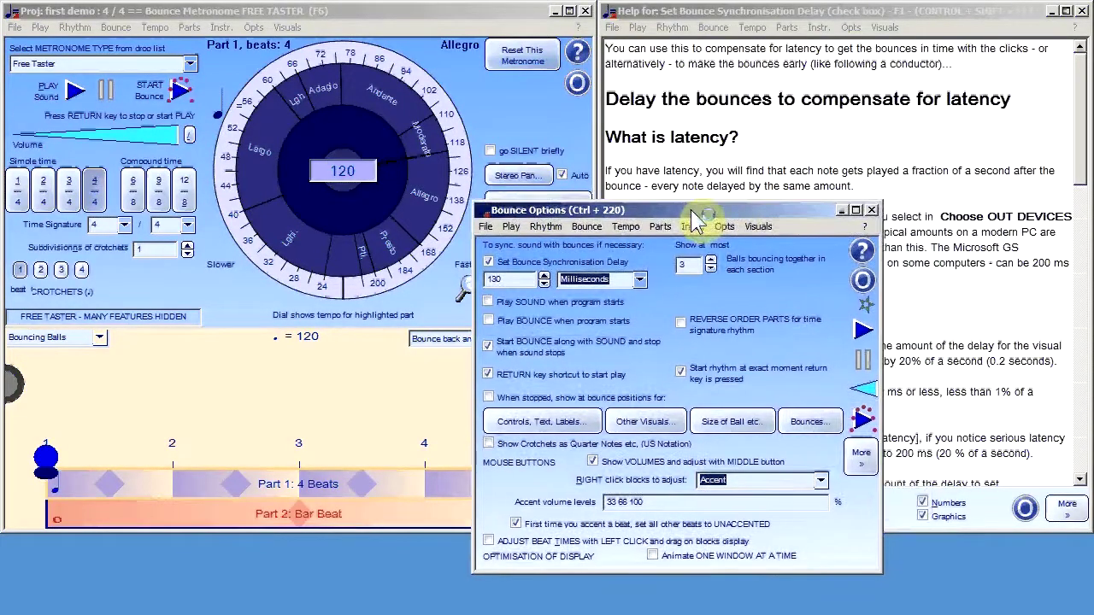
click(871, 210)
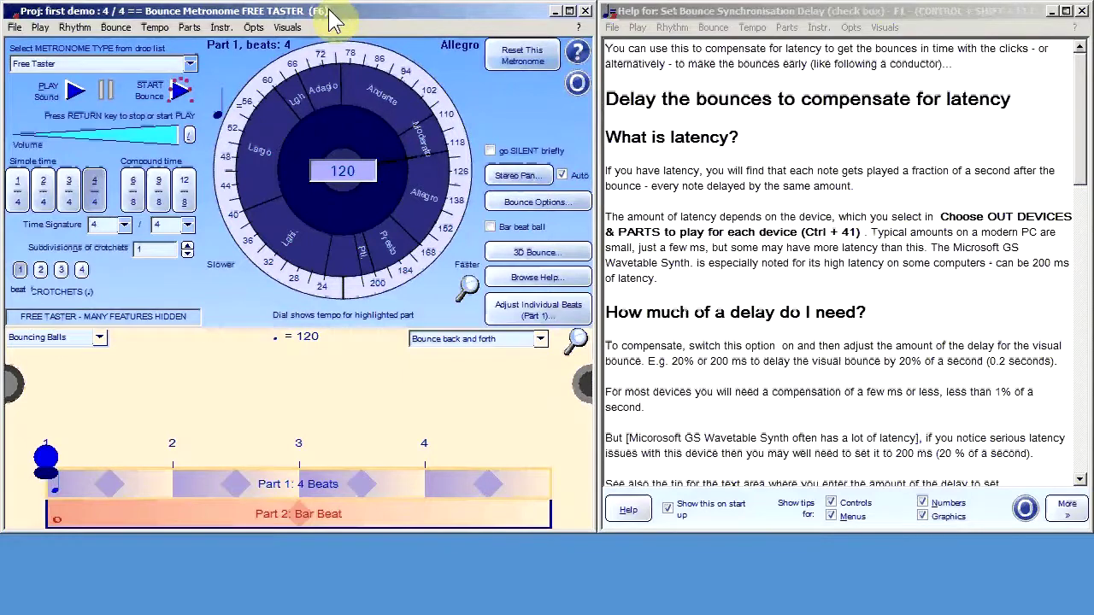
Step: Examine the help tips for the metronome type list, the tempo dial and Reset This Metronome
mouse_move(224, 54)
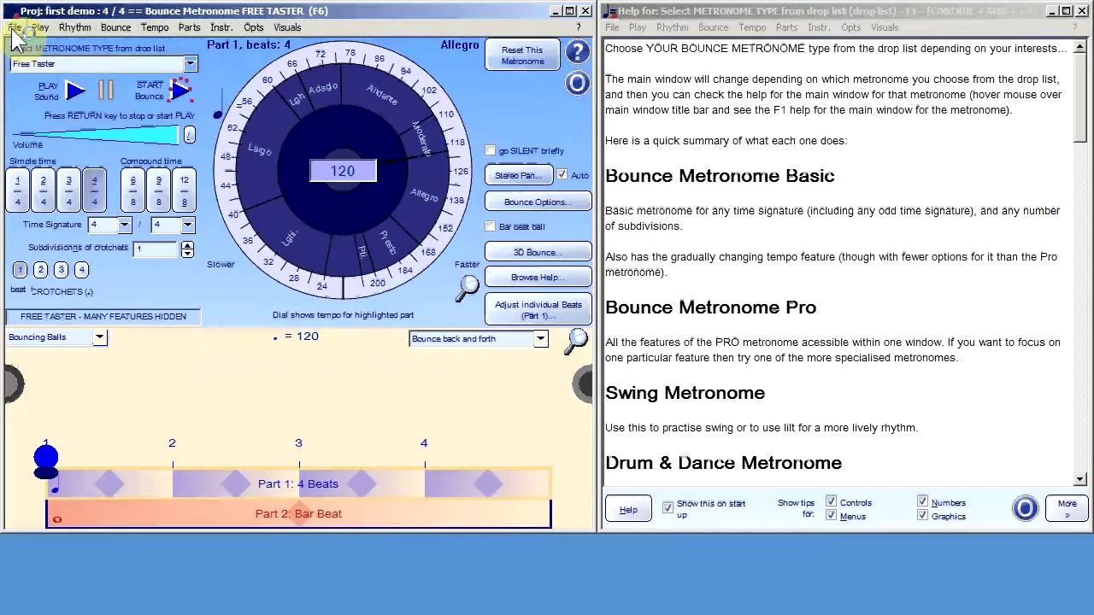
mouse_move(324, 117)
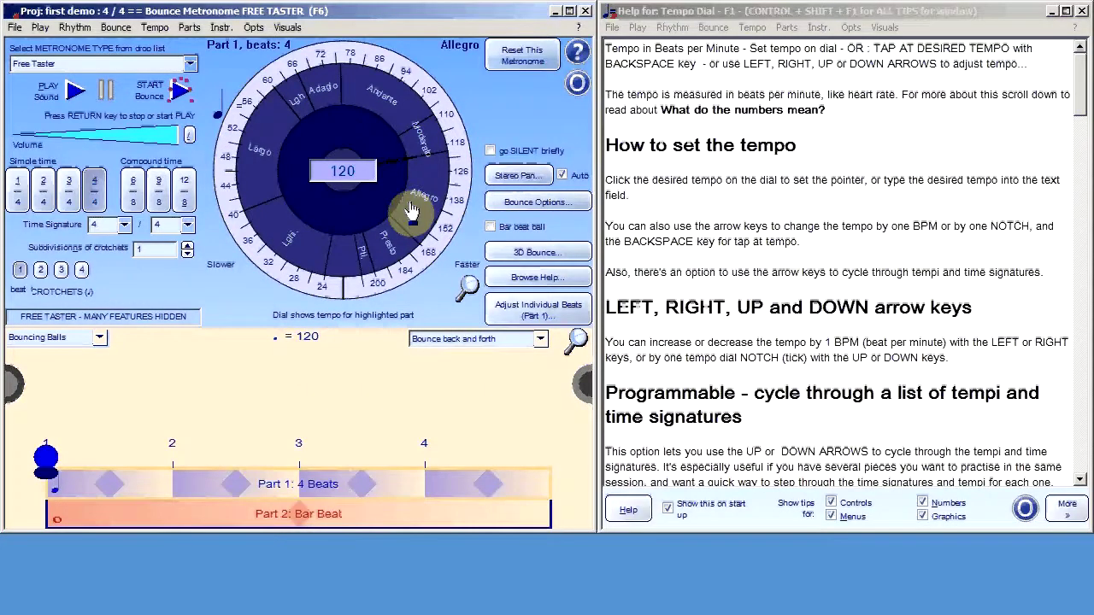
click(721, 115)
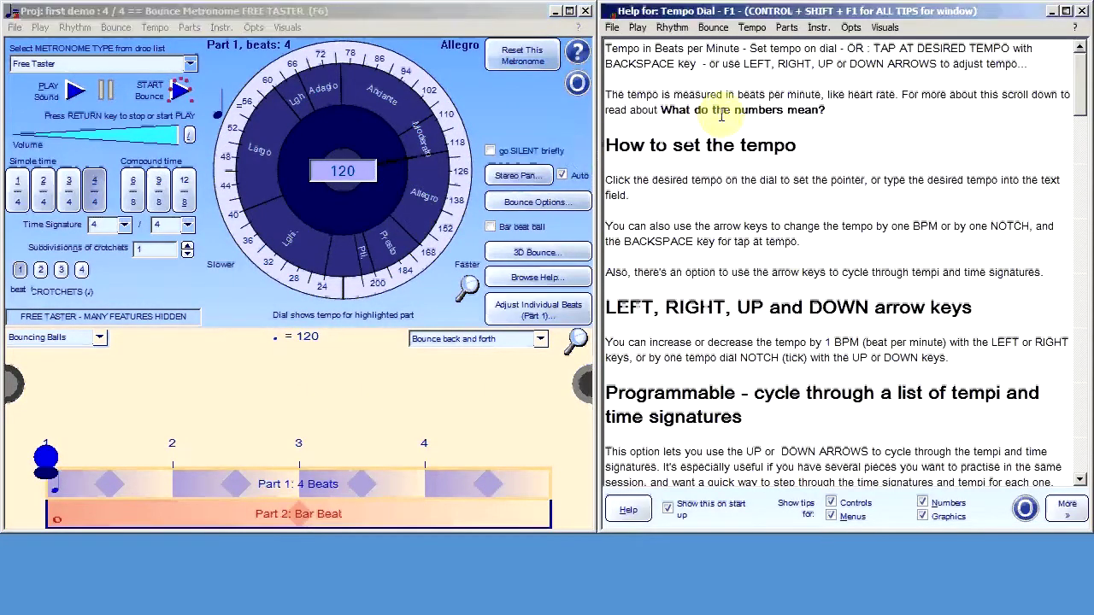
scroll(721, 115, down, 2)
scroll(654, 171, up, 2)
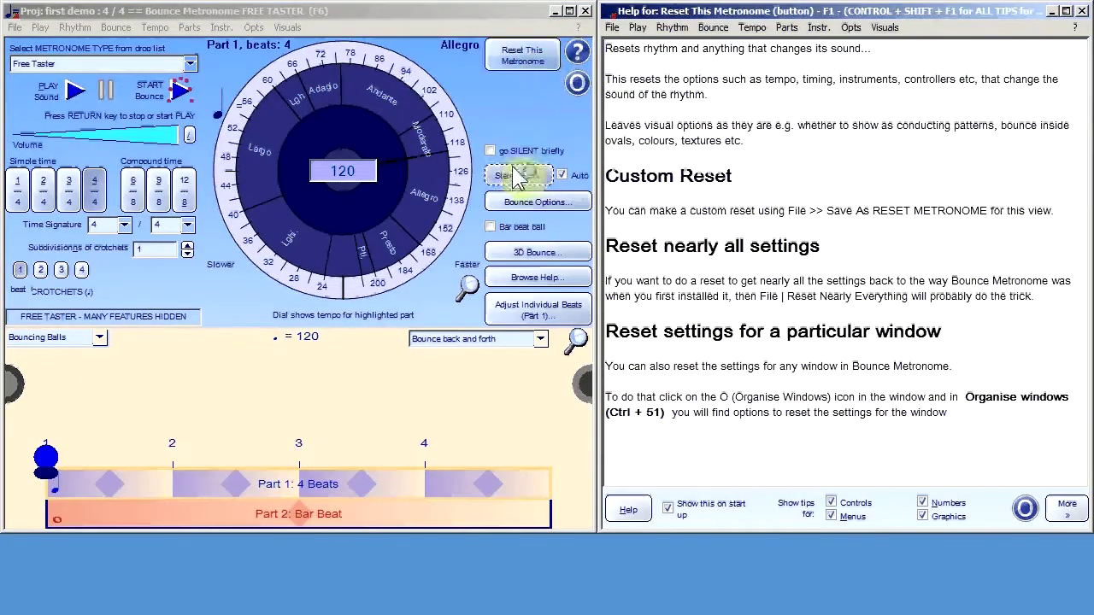
mouse_move(488, 174)
mouse_move(378, 117)
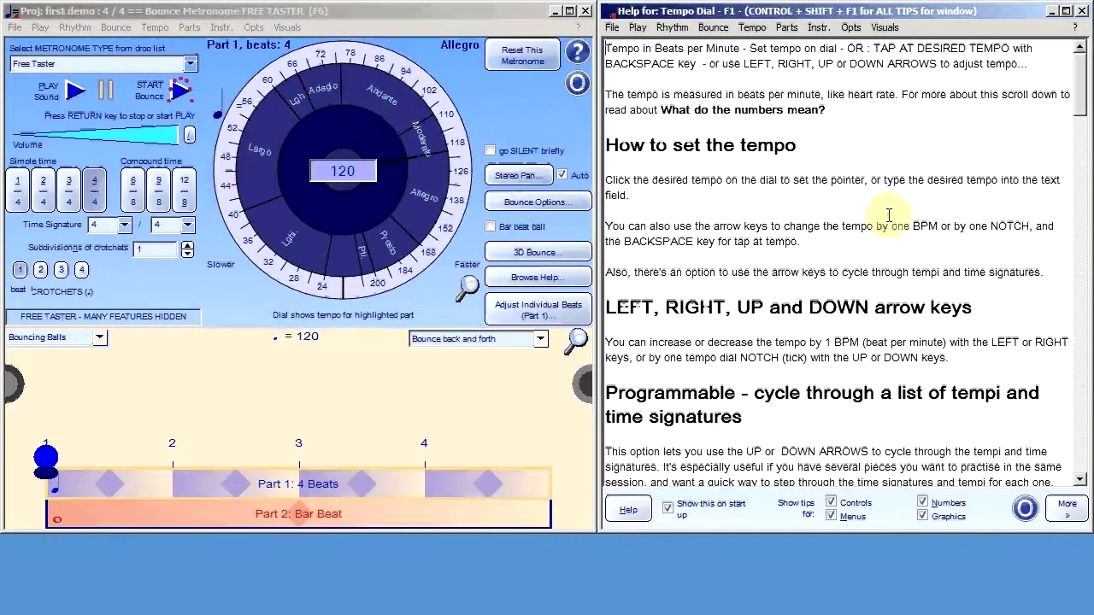
click(662, 241)
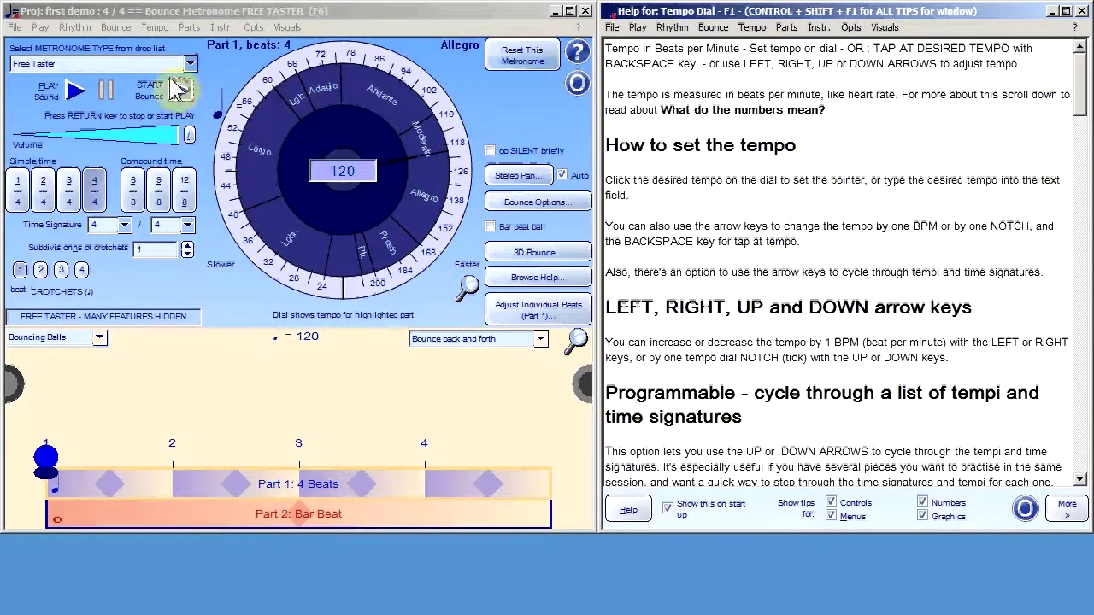
Step: Read the help tips for the main window and for adjusting the individual Part 1 beats
click(161, 18)
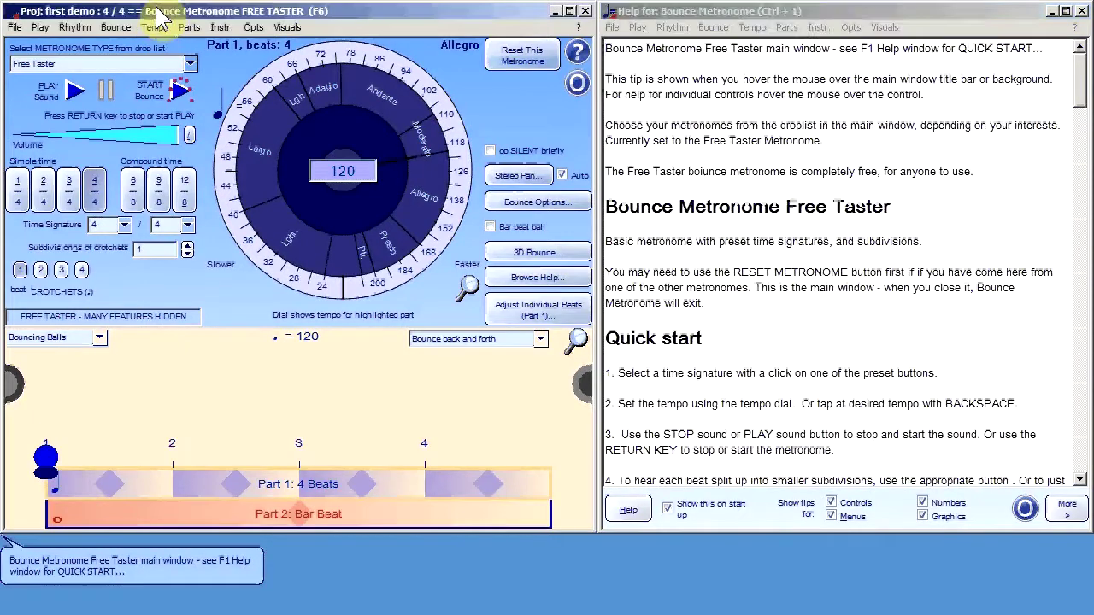
mouse_move(188, 475)
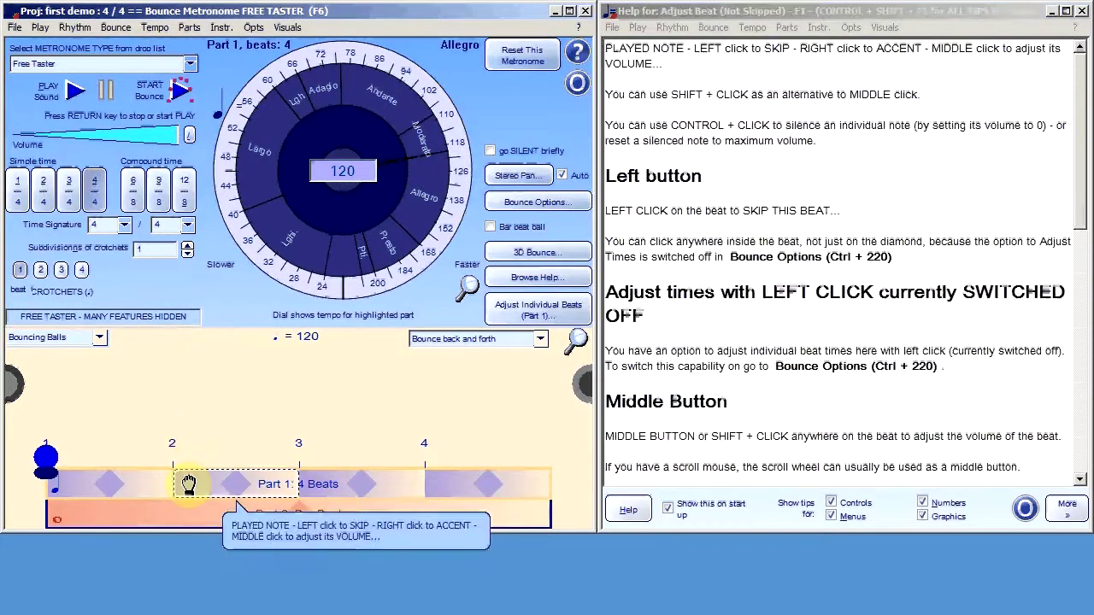
mouse_move(177, 434)
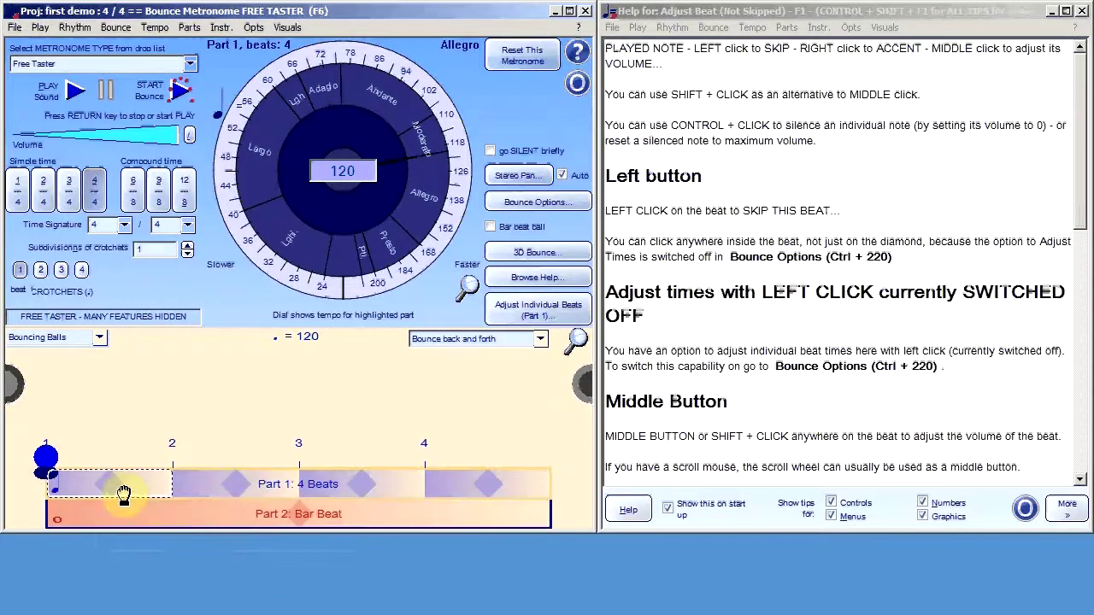
Step: Browse the percussion instruments offered for the Part 1 beat blocks, including Other Drums, and dismiss the list without choosing one
right_click(154, 484)
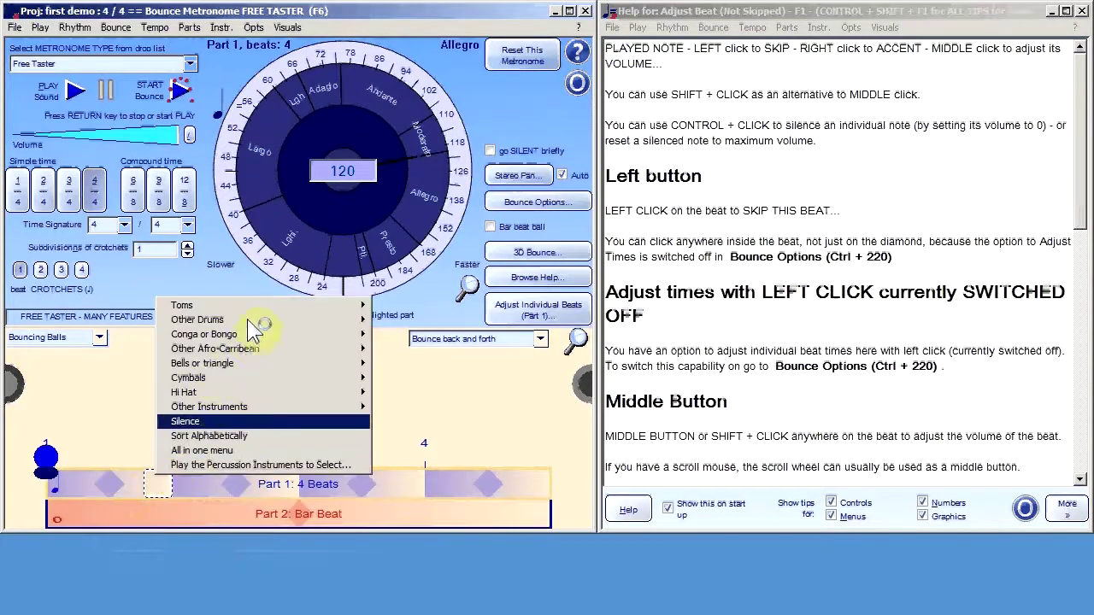
mouse_move(260, 319)
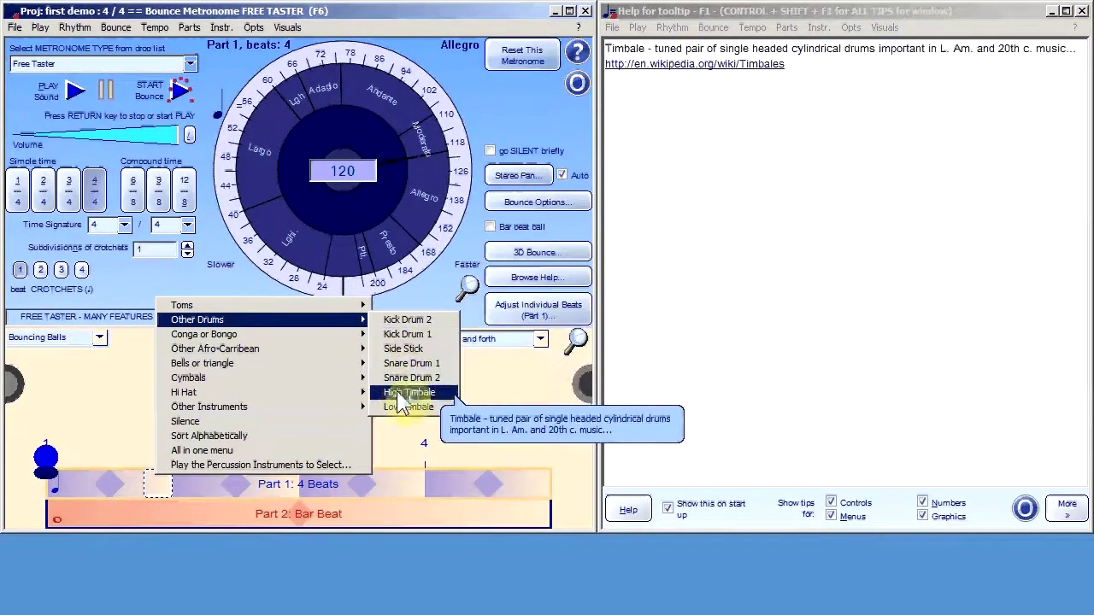
click(78, 432)
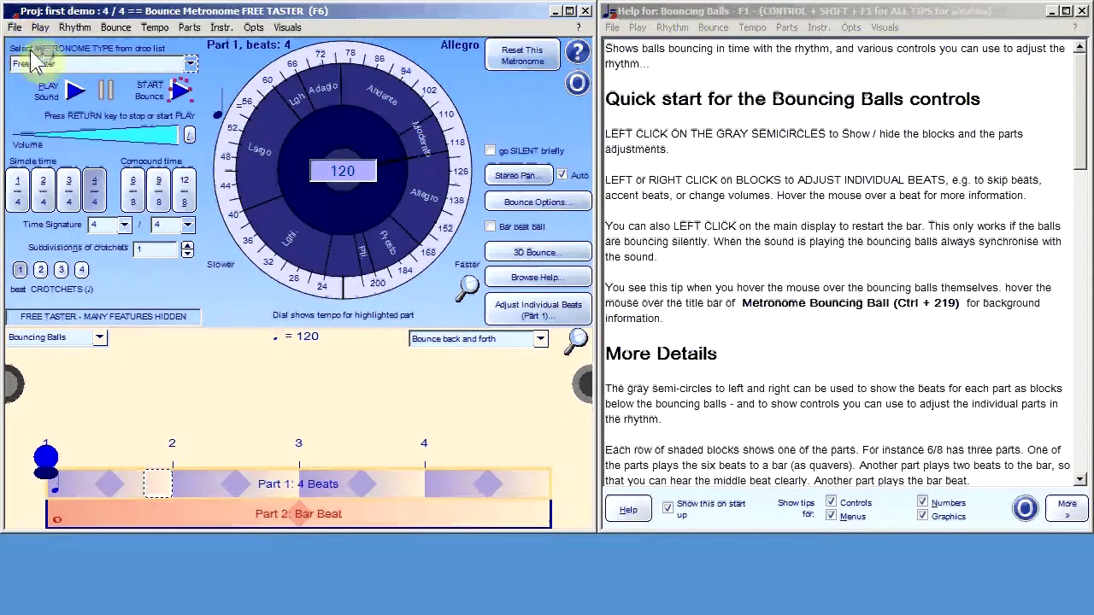
Step: Select the 12/8 compound time signature and open the Tempo Dial range, tempo names and design settings beside the dial
click(181, 201)
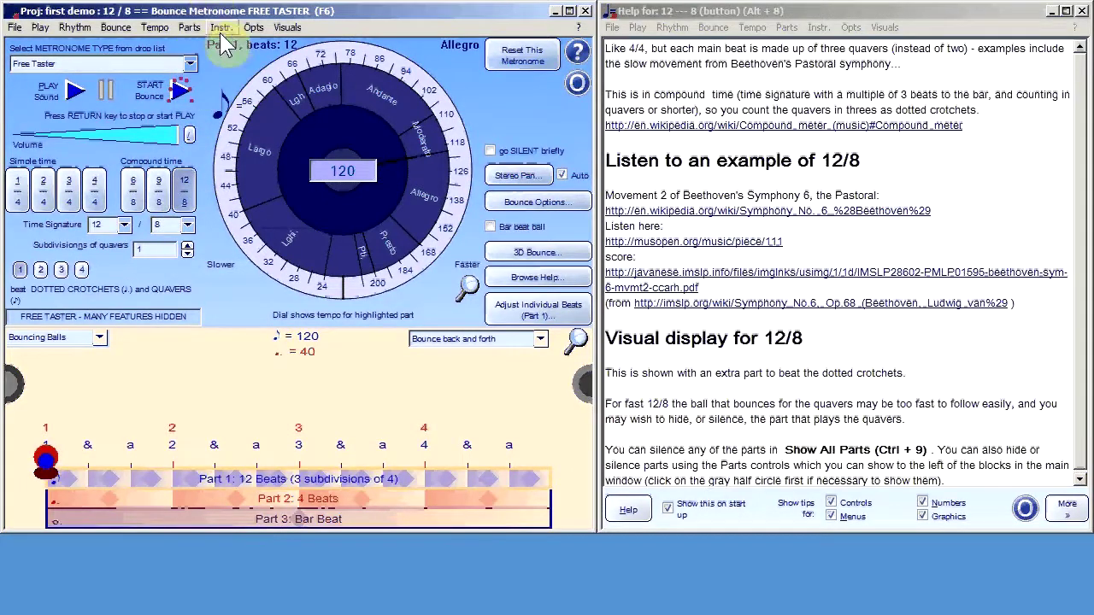
click(157, 28)
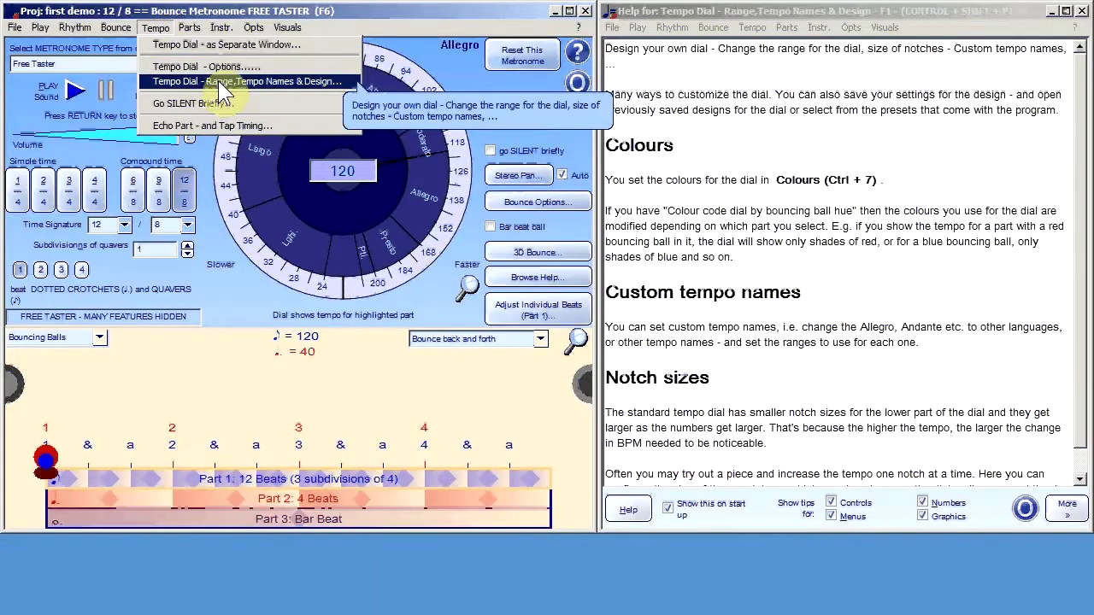
click(218, 81)
drag(251, 66, 726, 98)
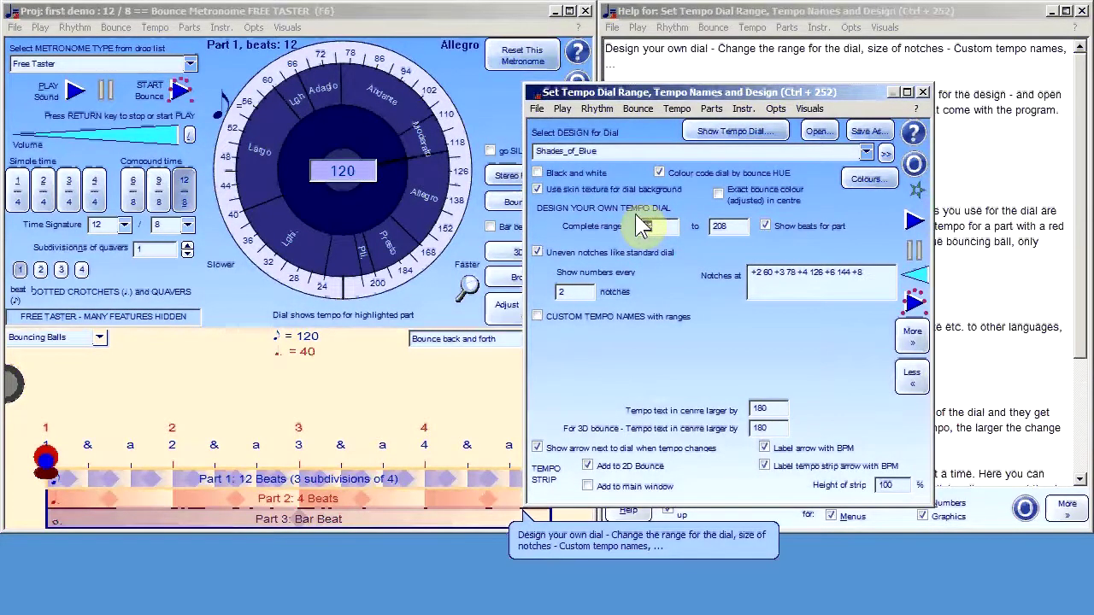
Step: Set the tempo dial's complete range from 2 to 508
click(724, 226)
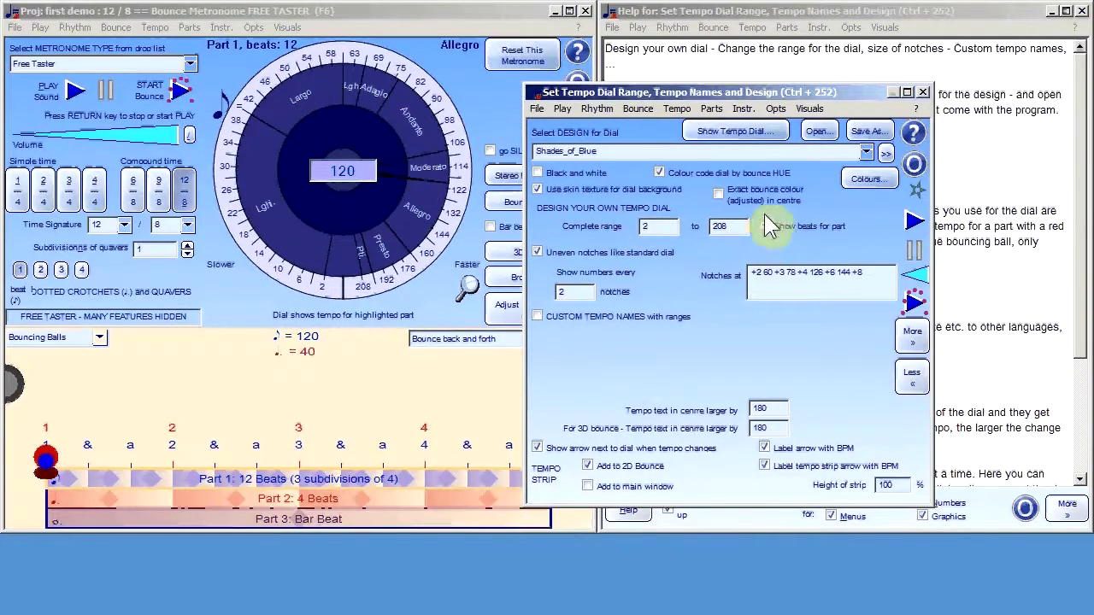
double_click(720, 227)
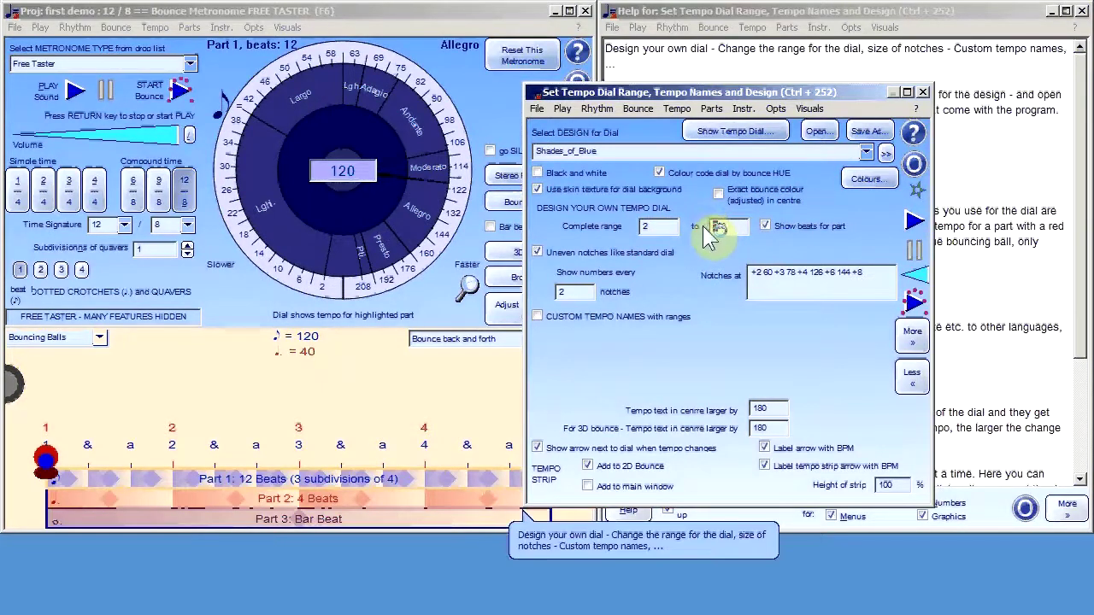
text(508)
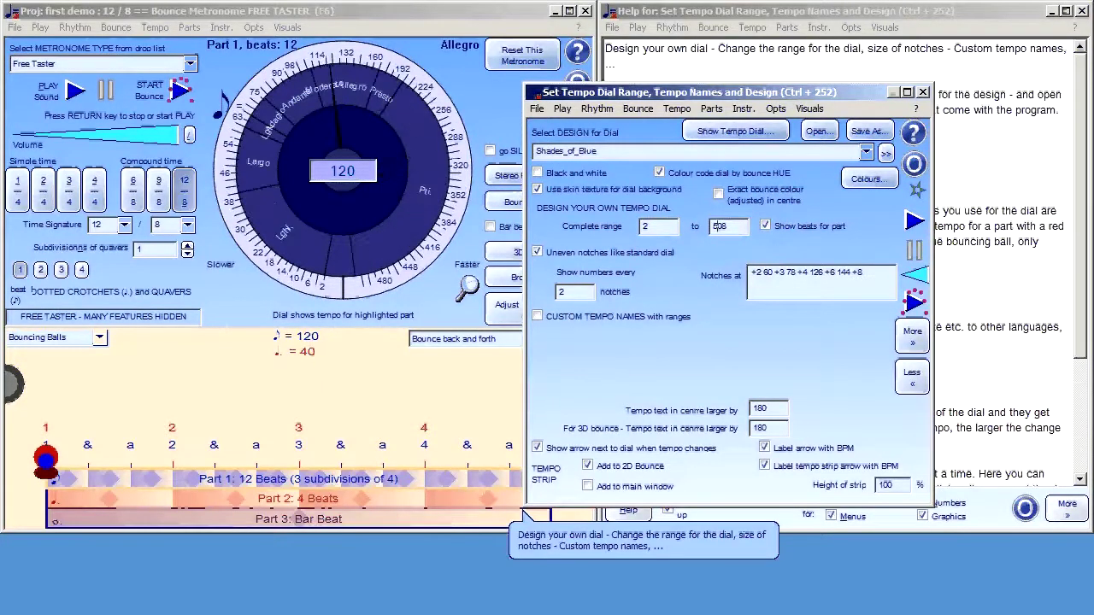
Step: Enable custom tempo names with ranges and add "very slow 10" before Larghissimo at the start of the list
mouse_move(825, 280)
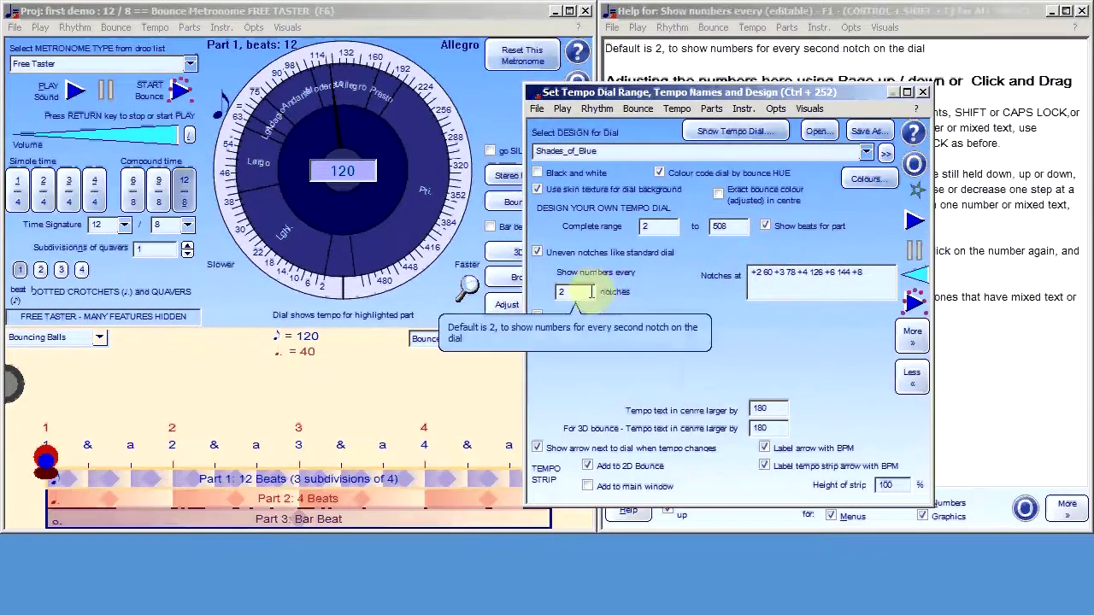
mouse_move(551, 329)
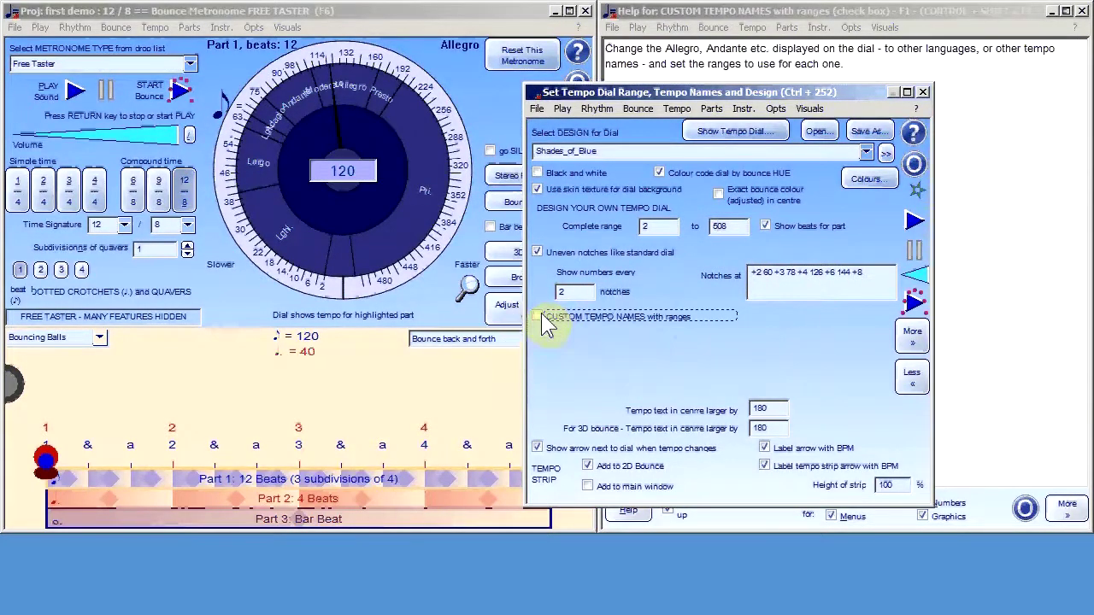
click(547, 318)
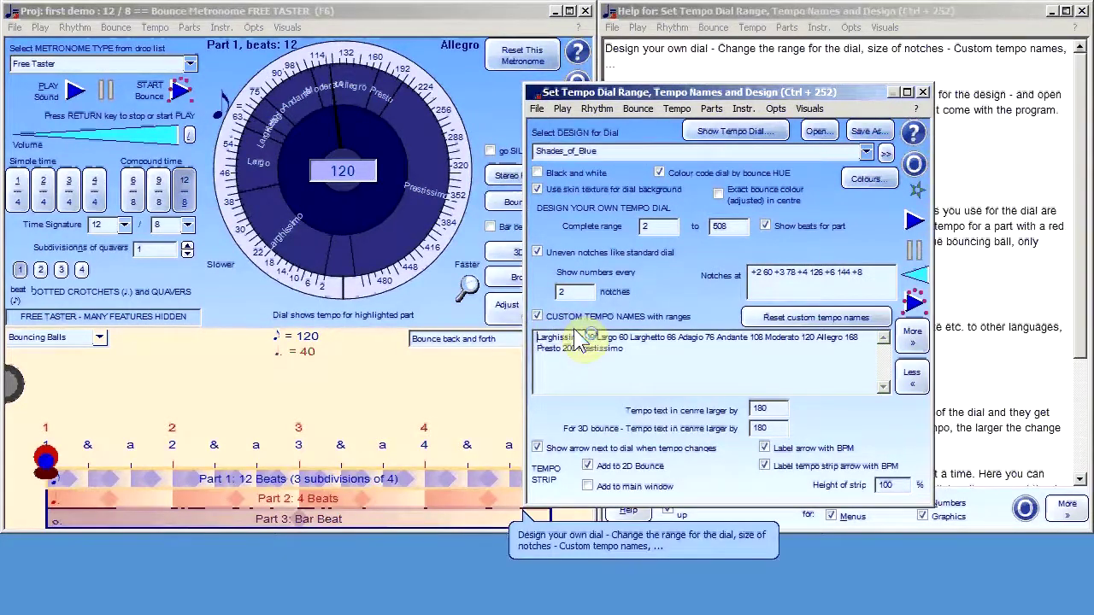
click(537, 338)
text(very sl)
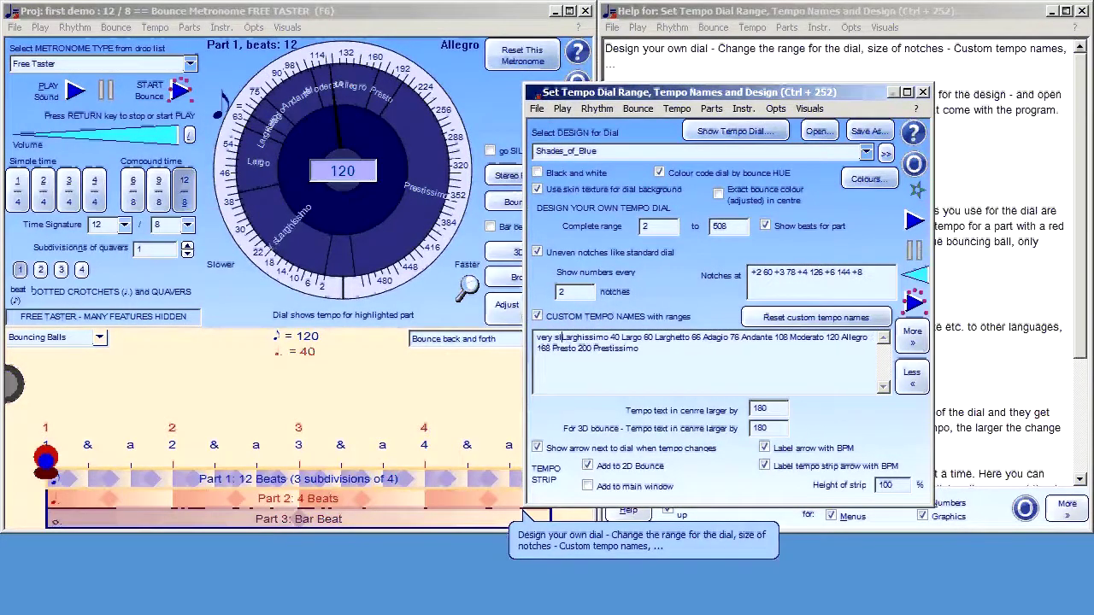
text(ow )
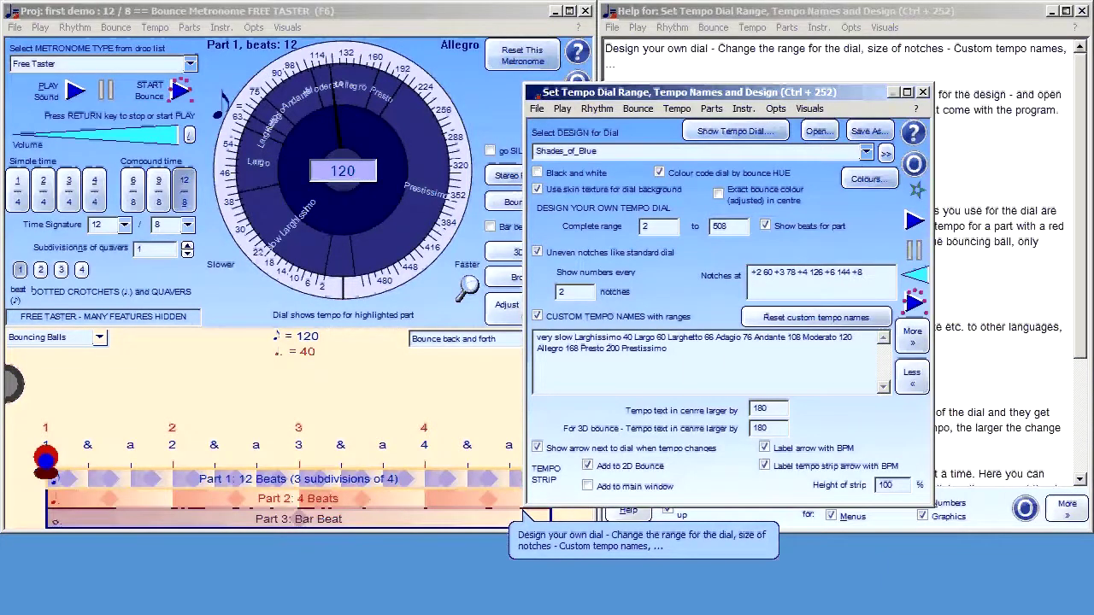
text(10)
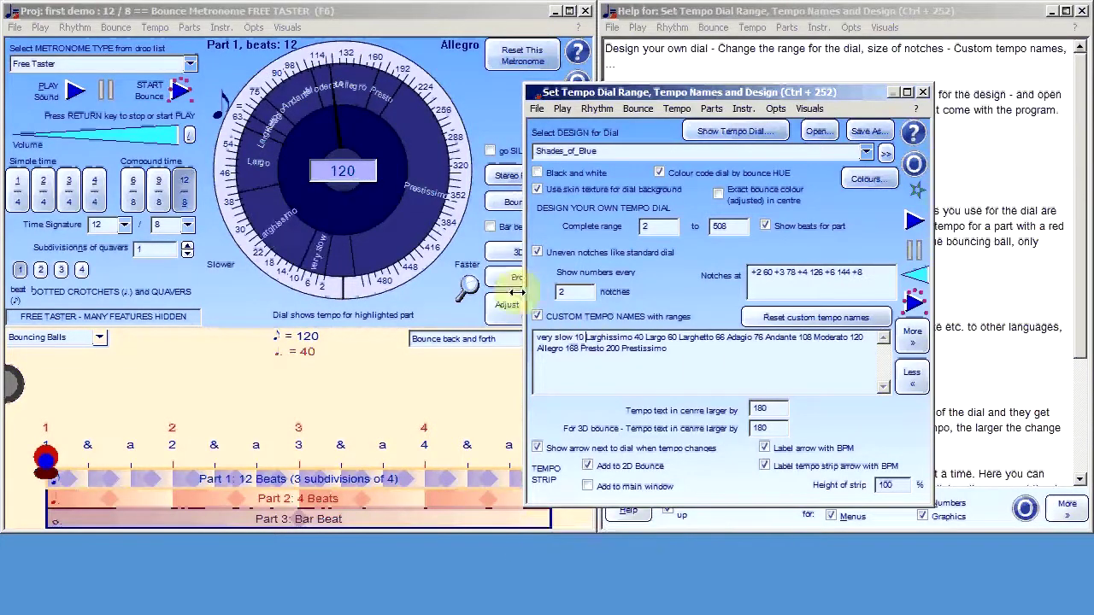
Step: Add "250 very fast" after Prestissimo at the end of the custom tempo names
click(701, 355)
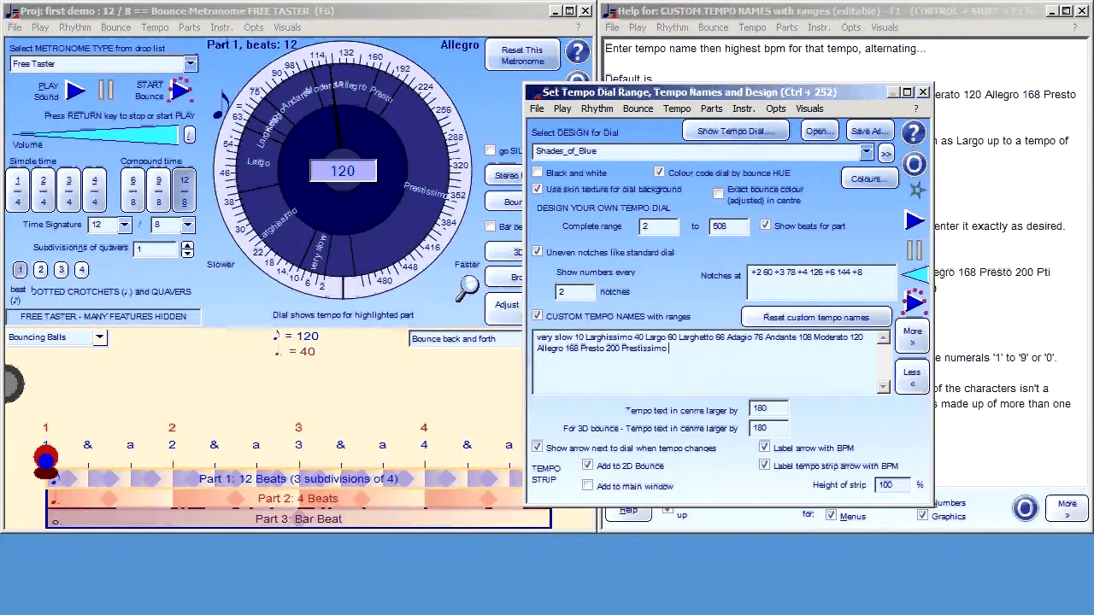
text(250 very fast)
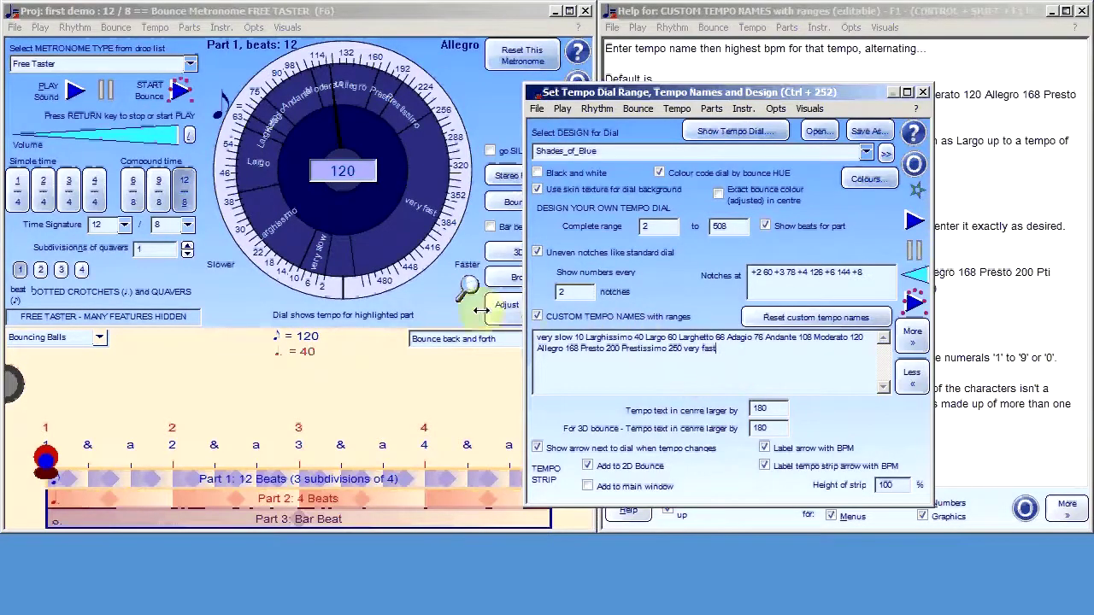
click(756, 201)
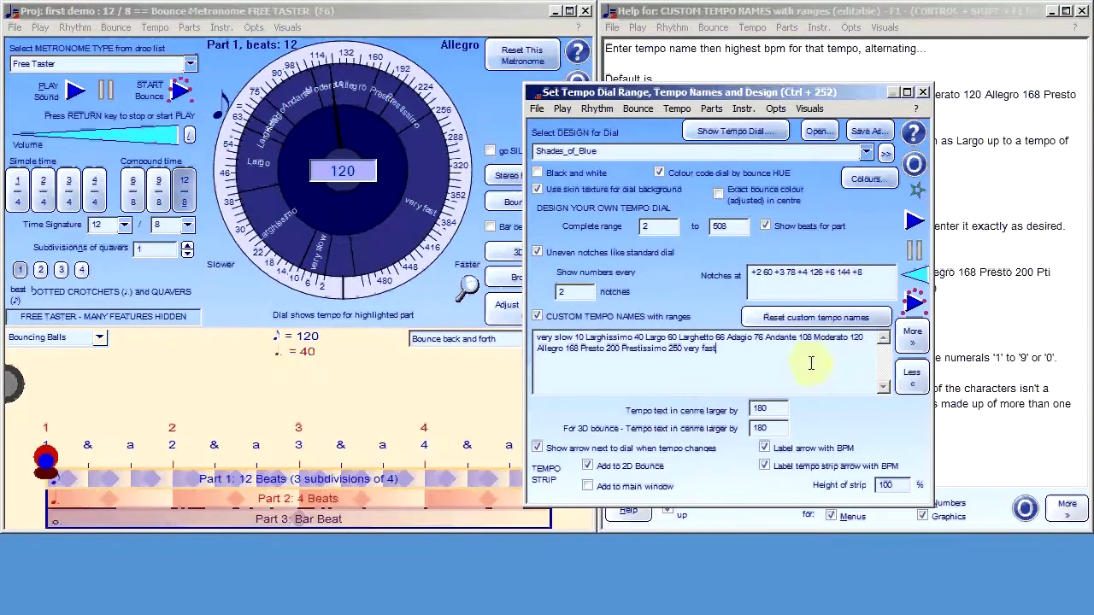
Step: Save all settings of the tempo dial design window through Organise Windows as "extended tempo range", replacing the existing file
click(917, 165)
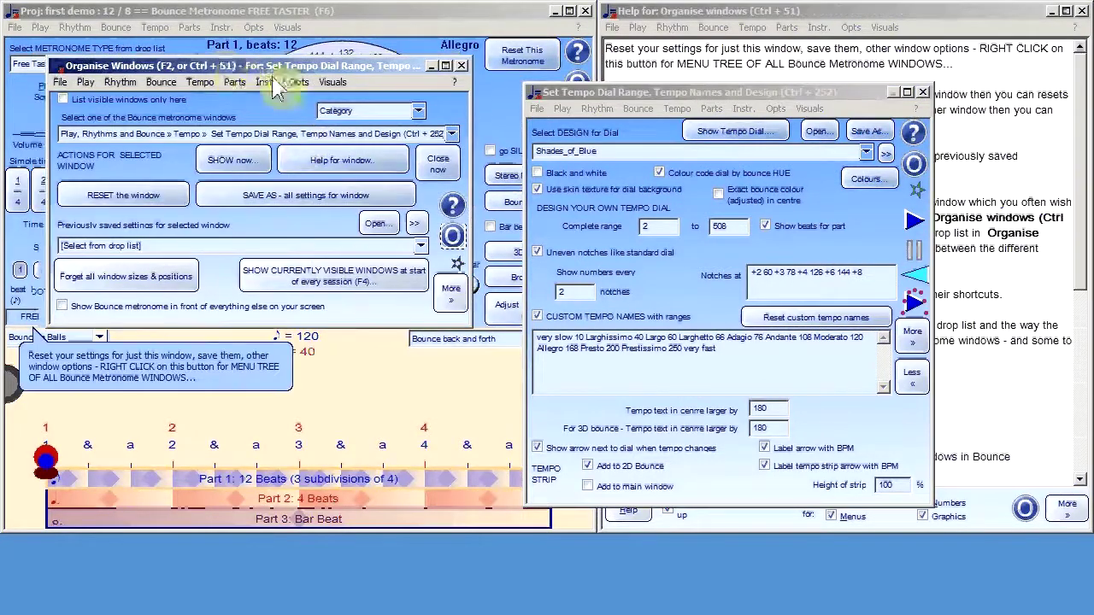
drag(216, 66, 715, 187)
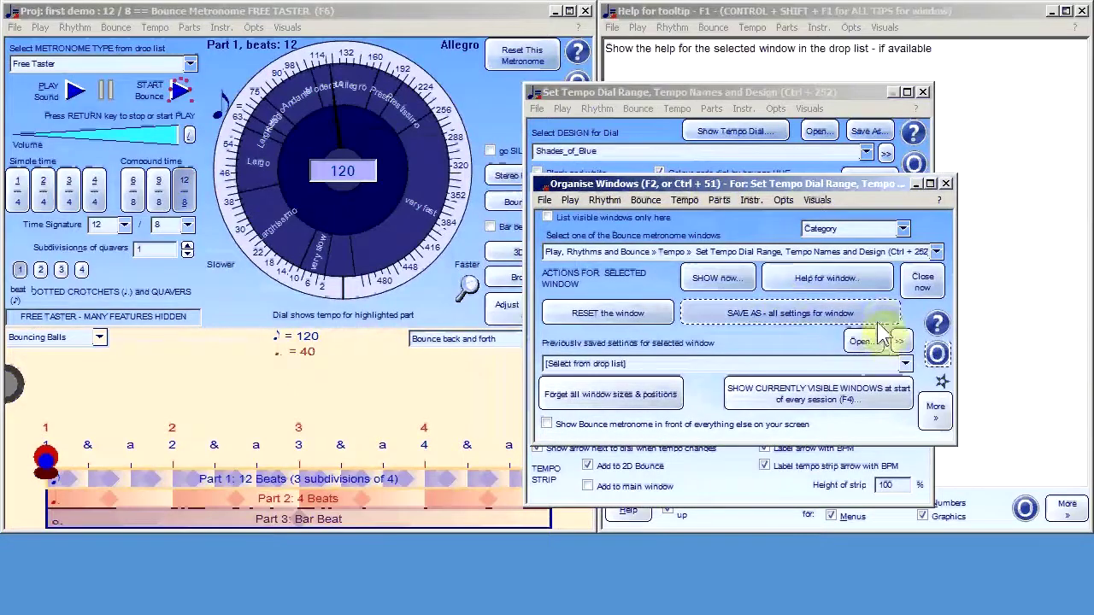
click(788, 313)
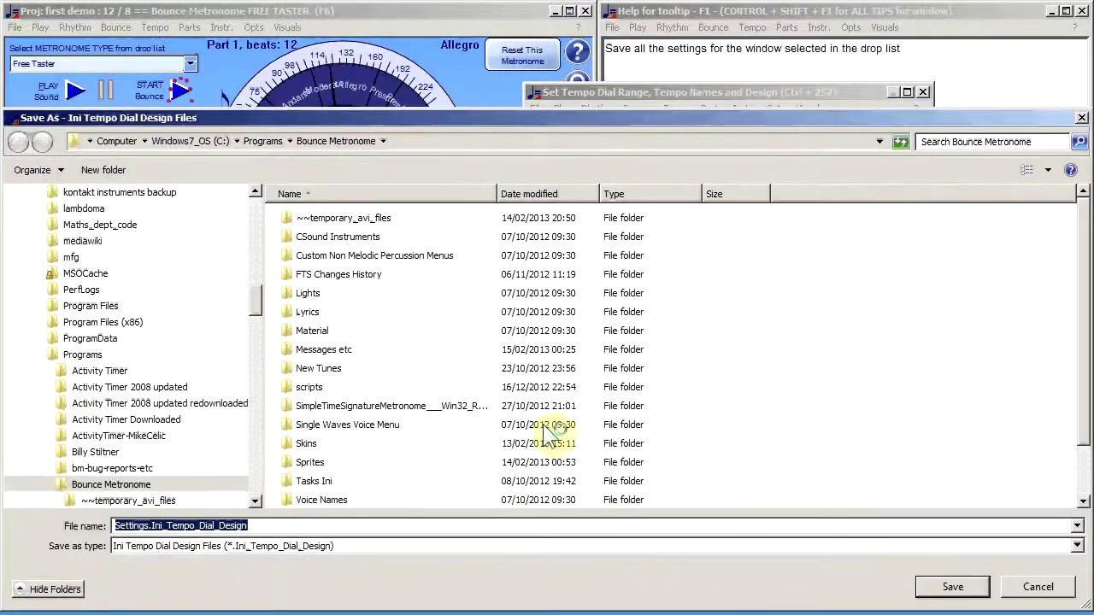
click(312, 482)
key(Down)
key(Down)
key(Down)
key(Down)
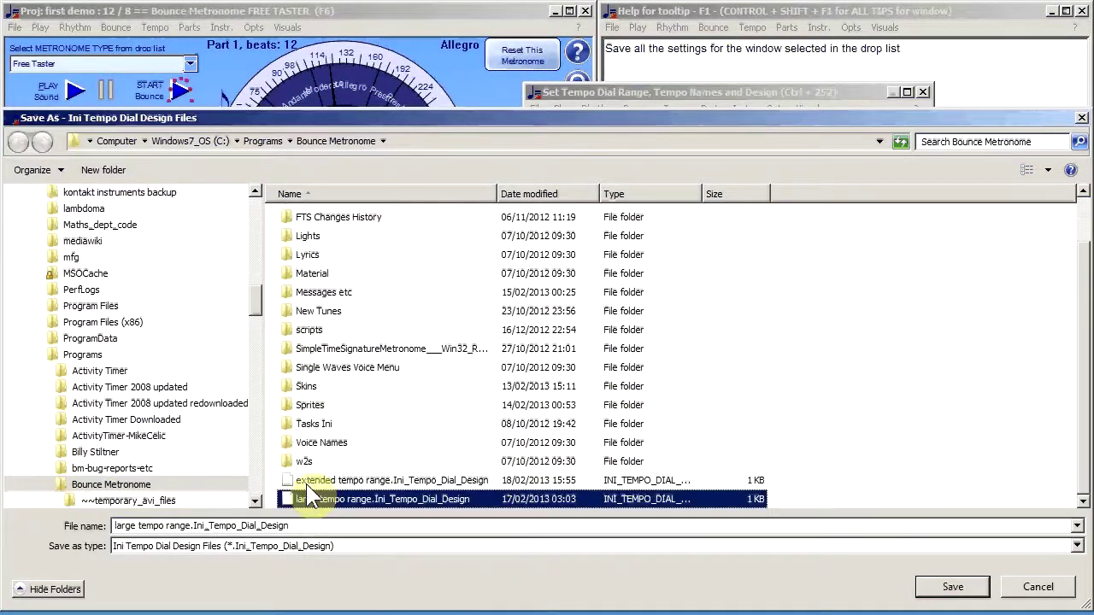
click(315, 481)
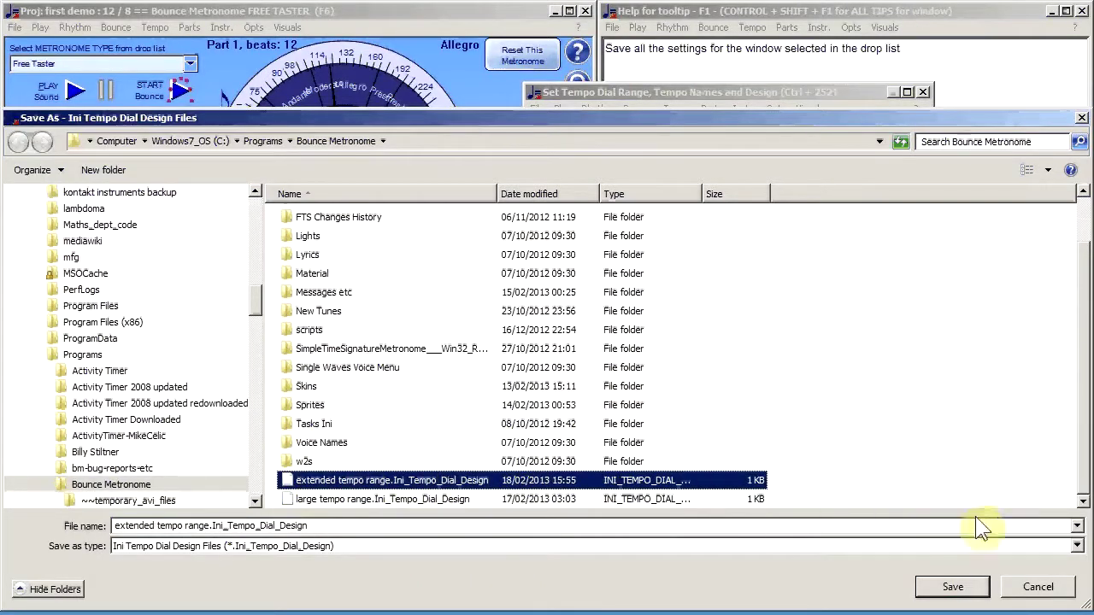
click(966, 594)
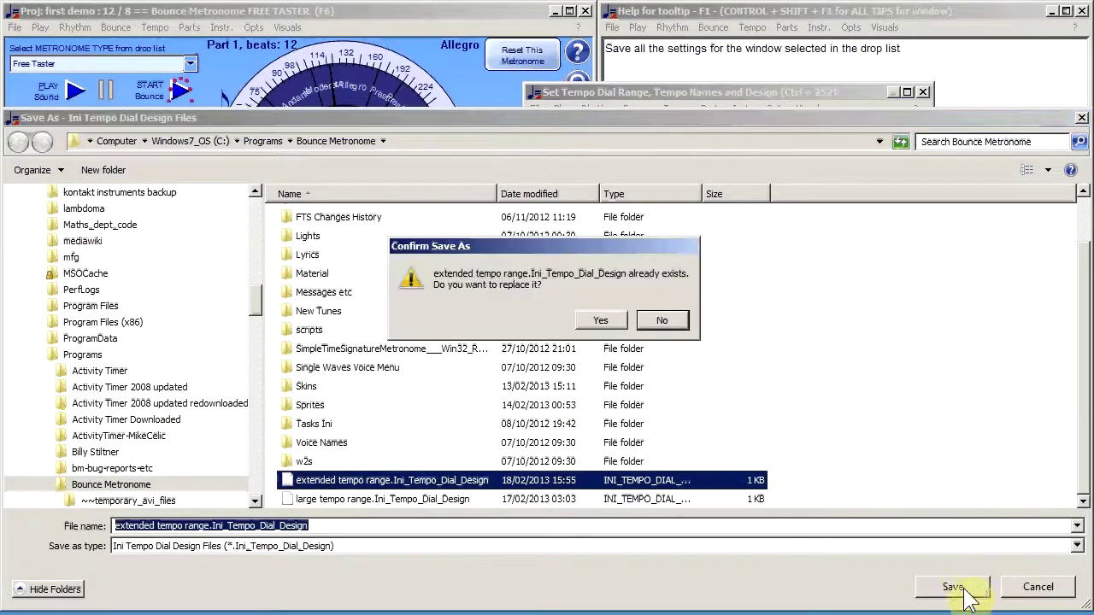
click(605, 325)
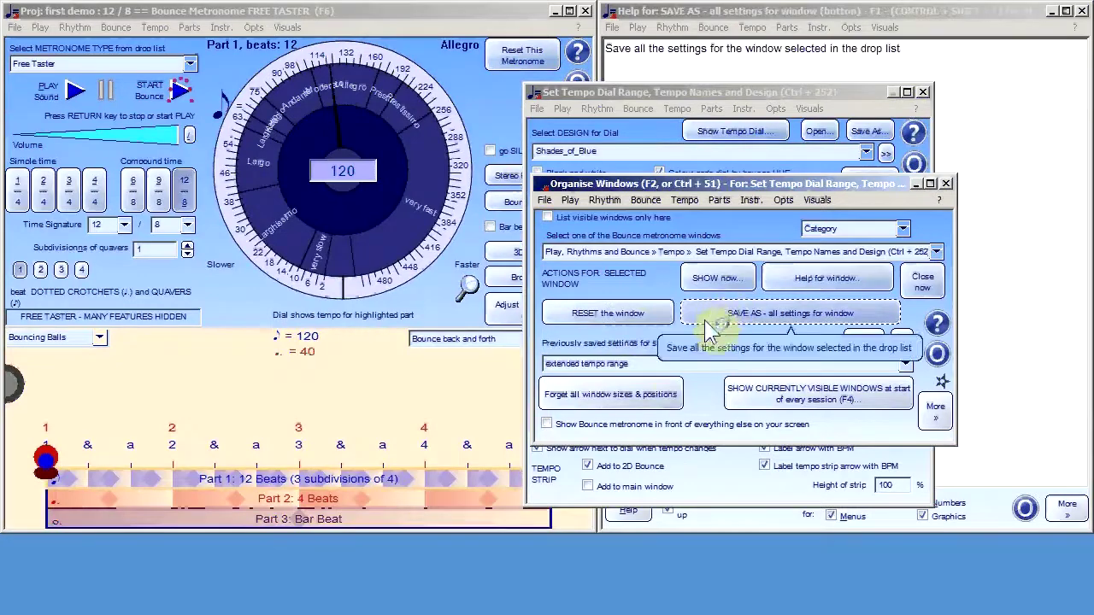
Step: Check the saved settings list for the tempo dial window, reset that window and move the two windows apart
click(910, 364)
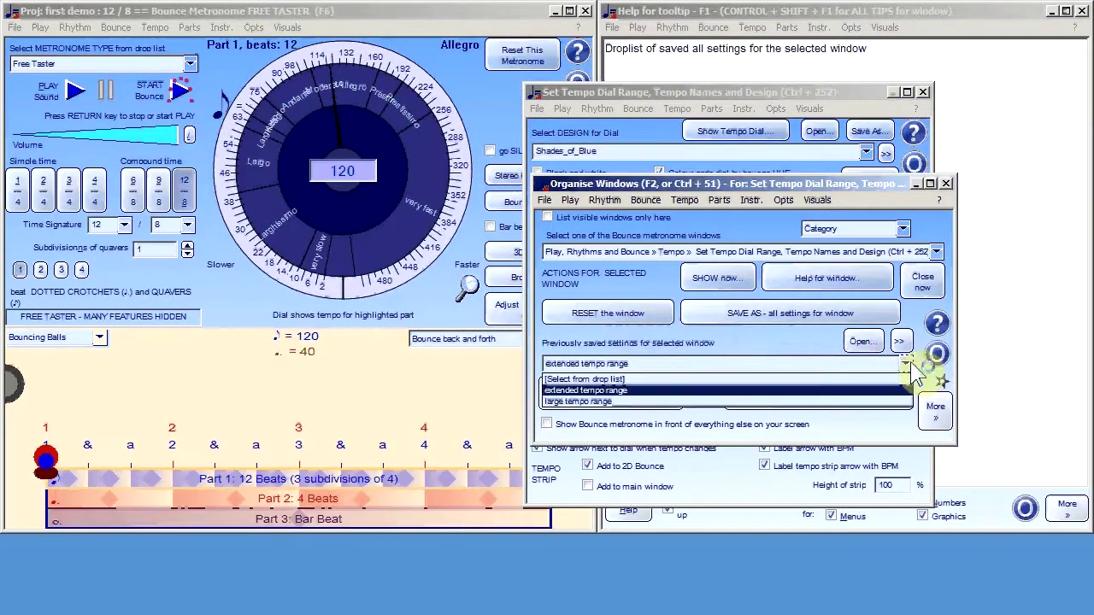
click(910, 365)
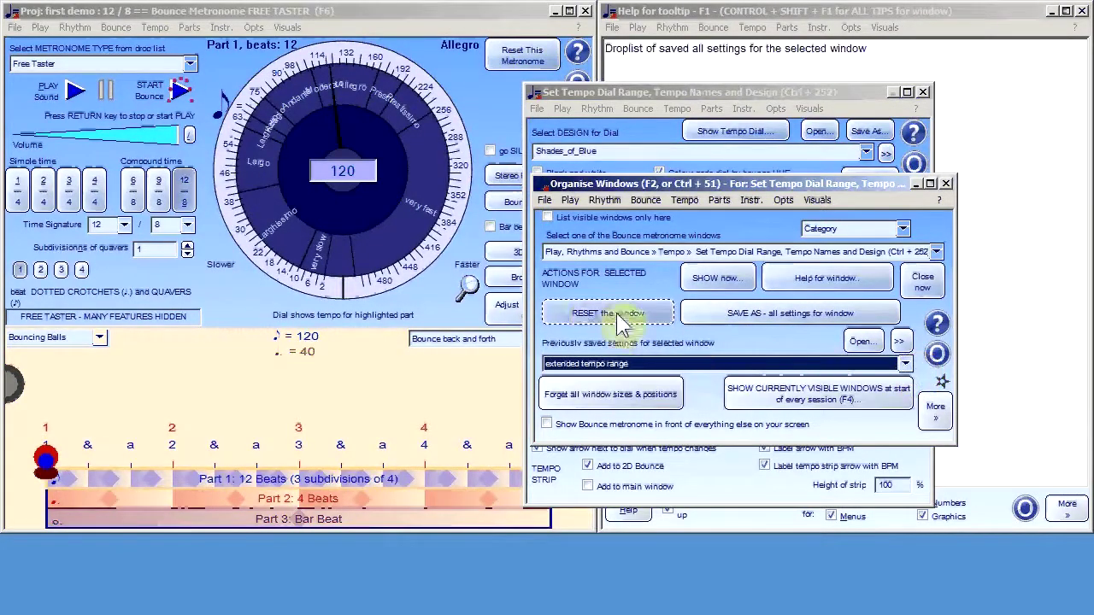
click(590, 323)
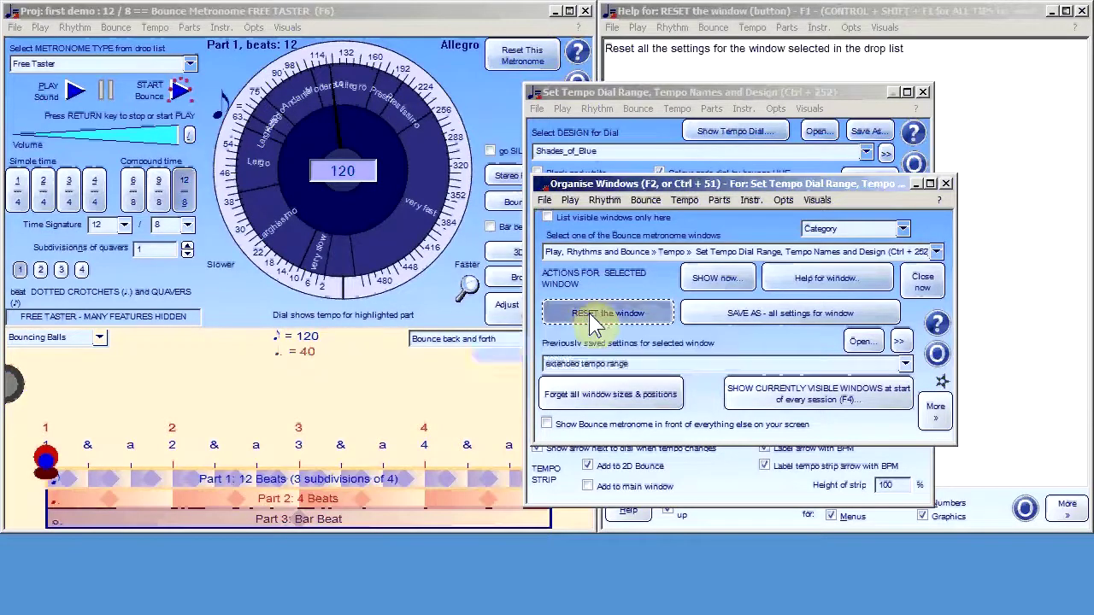
drag(642, 190, 876, 246)
drag(667, 91, 595, 113)
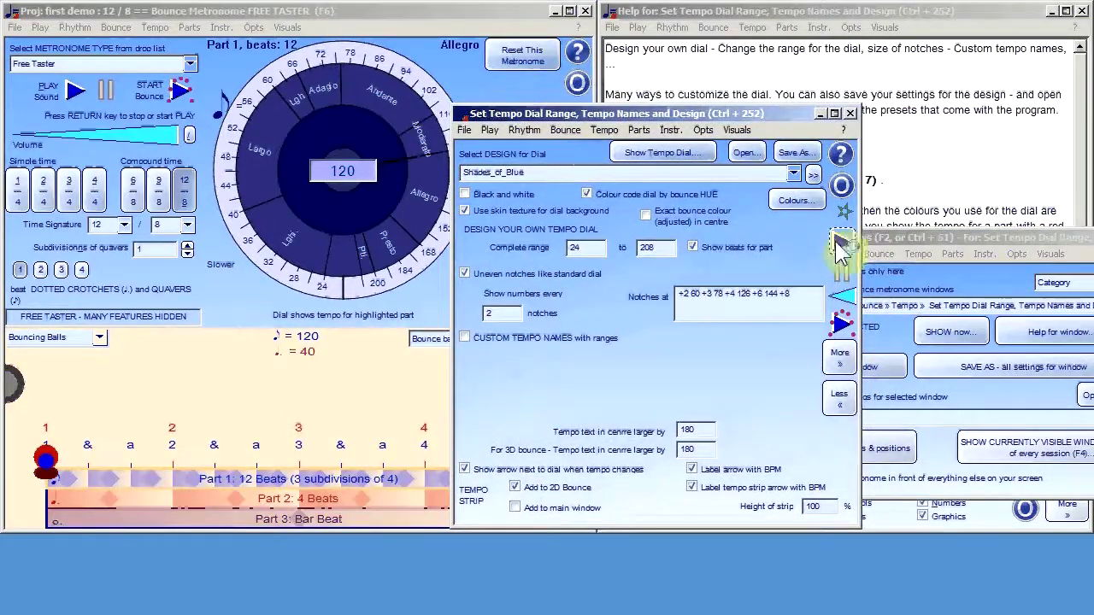
Step: Rearrange the Organise Windows and tempo dial settings windows, and close Organise Windows
click(888, 241)
drag(890, 240, 814, 226)
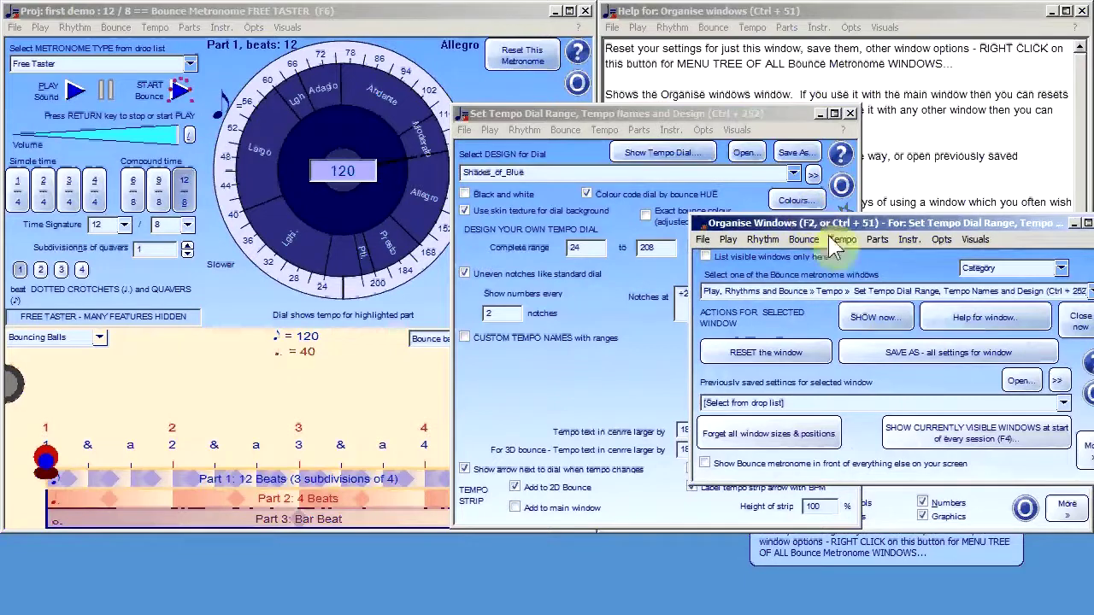
click(1021, 357)
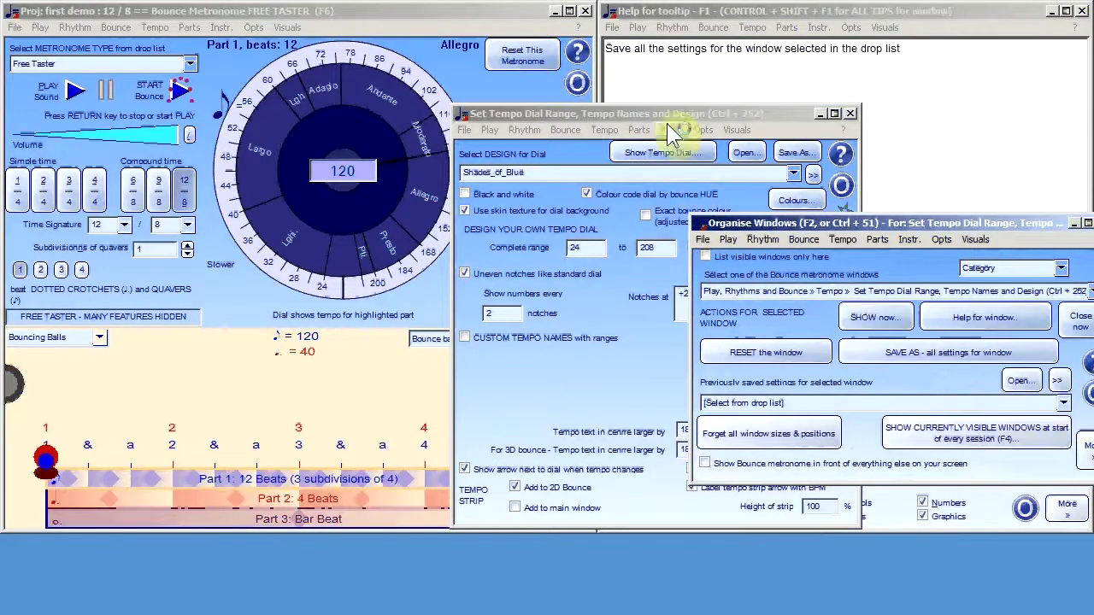
drag(675, 117, 425, 171)
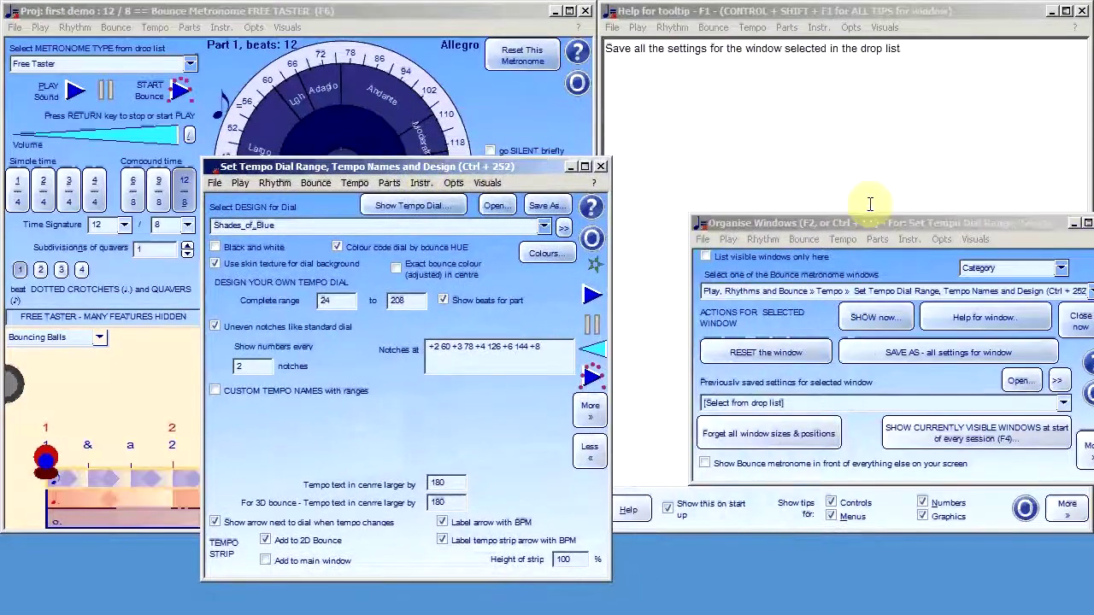
drag(868, 226, 611, 274)
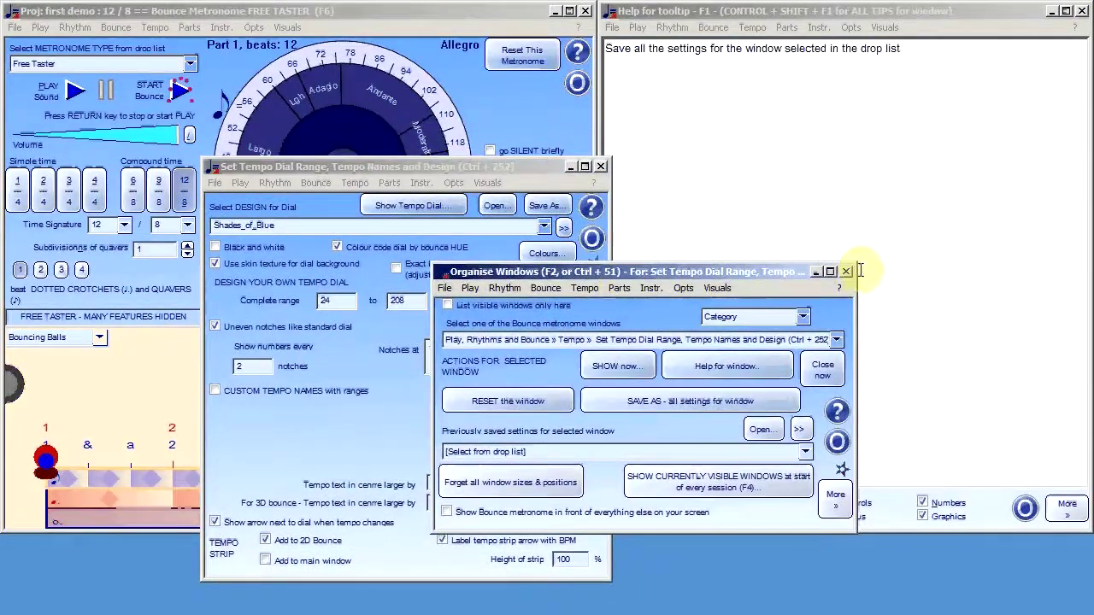
click(846, 272)
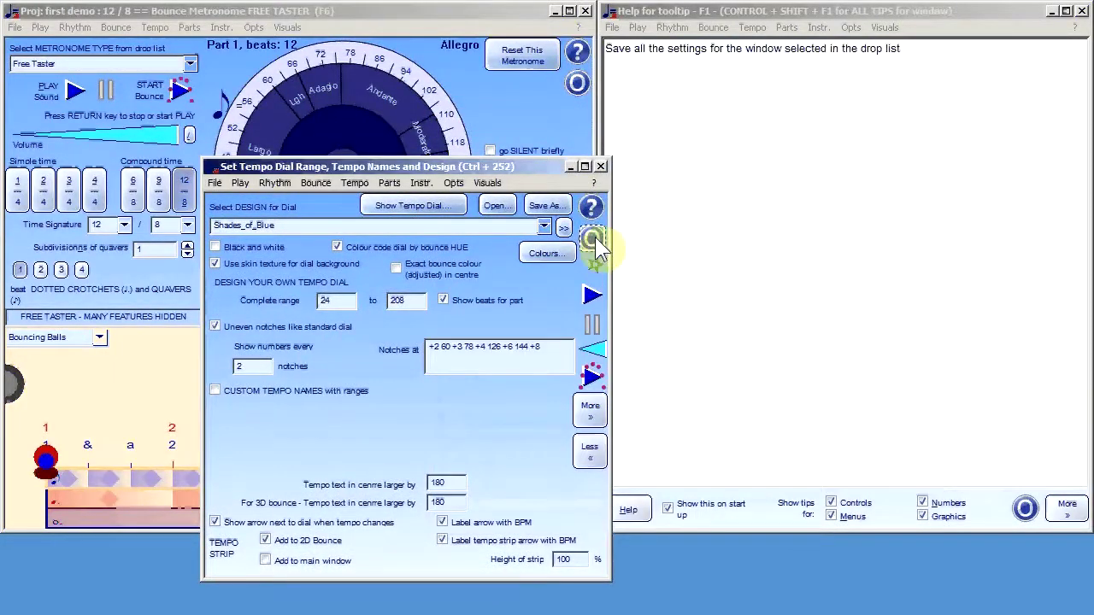
Step: Reduce the tempo dial settings window to fewer options and reopen Organise Windows beside it
mouse_move(599, 248)
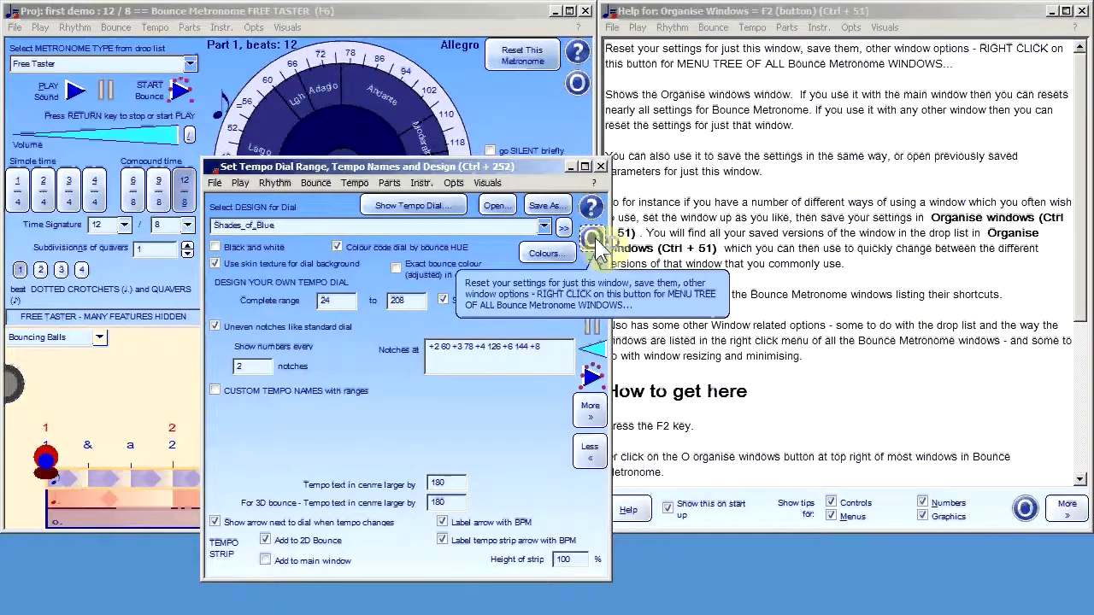
click(590, 451)
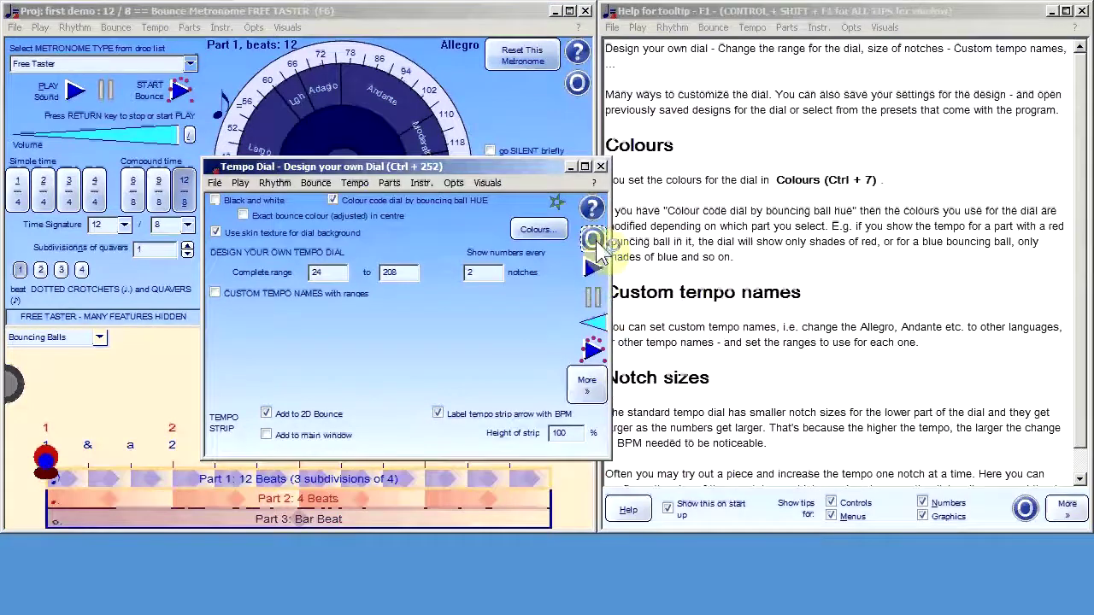
mouse_move(596, 250)
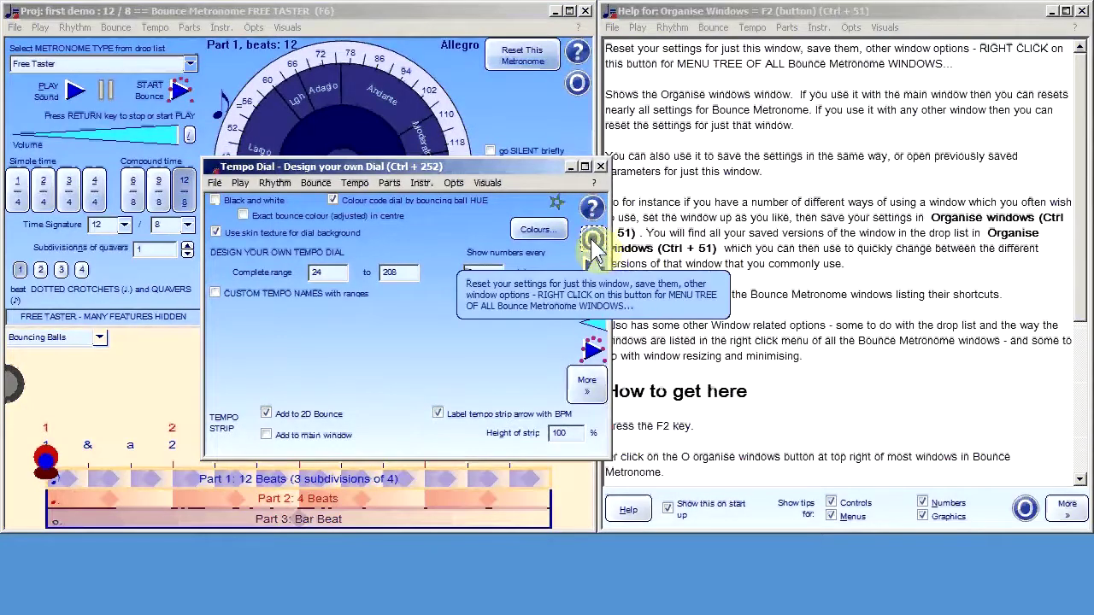
click(595, 248)
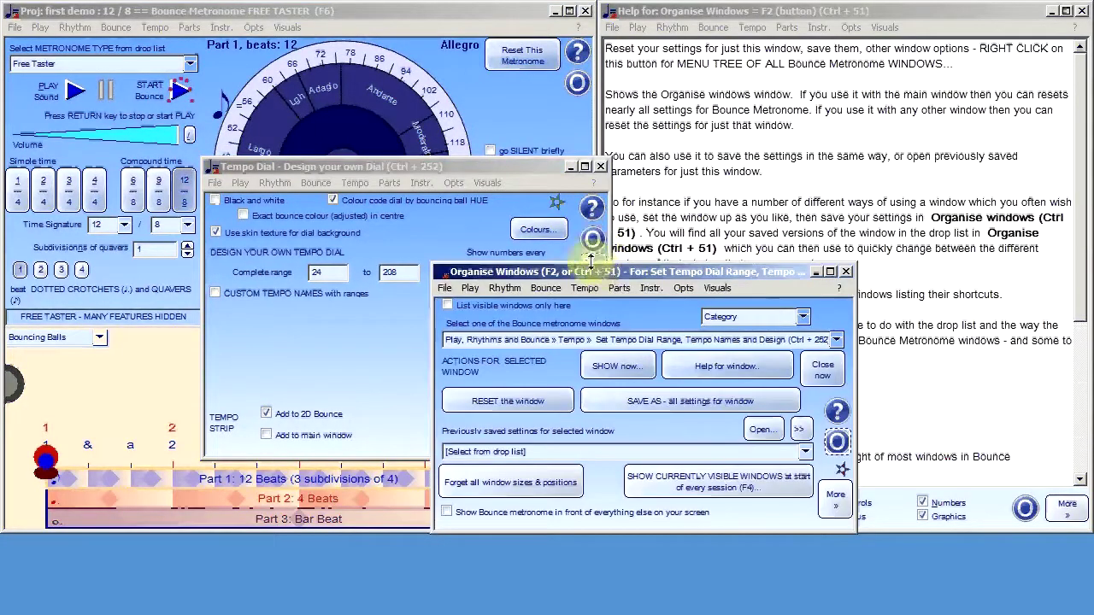
drag(602, 267, 809, 192)
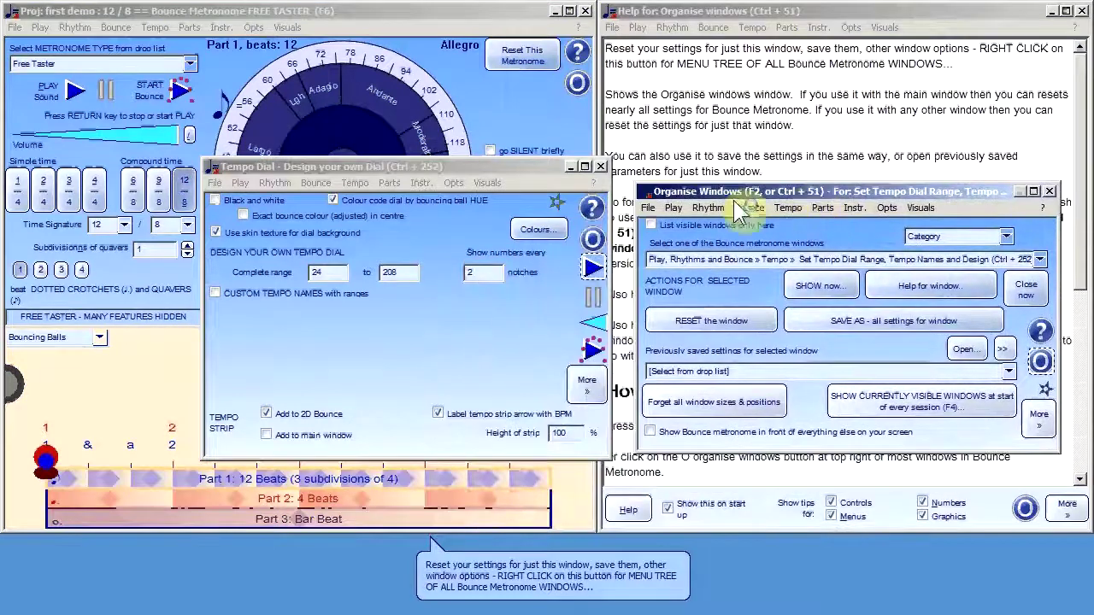
Step: Read the tips for the Organise Windows options, view the save dialog for all window settings and dismiss it without saving
mouse_move(802, 267)
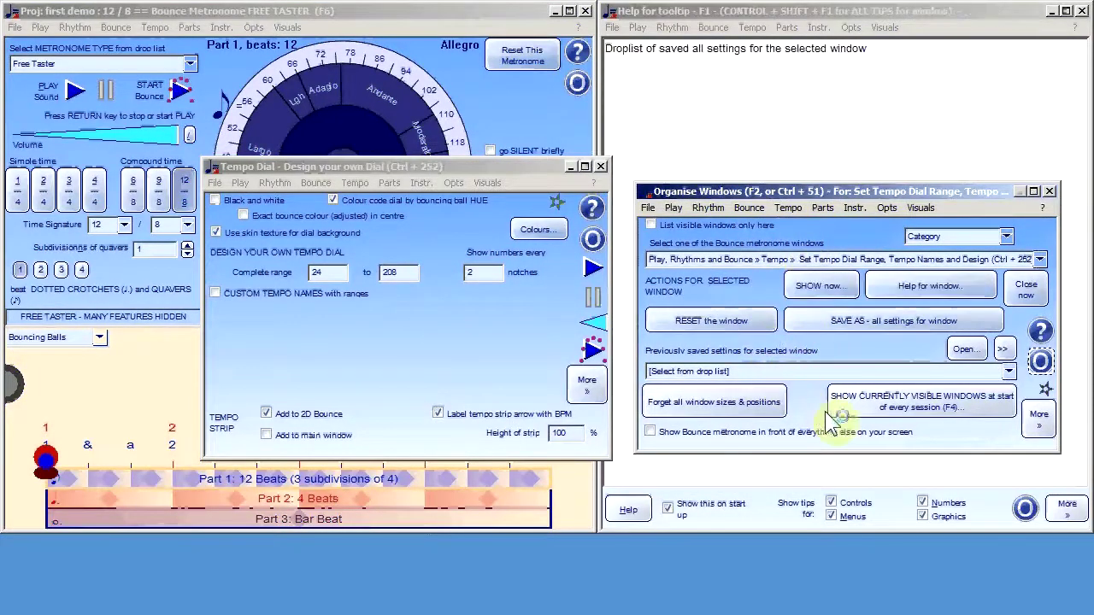
mouse_move(881, 426)
mouse_move(754, 359)
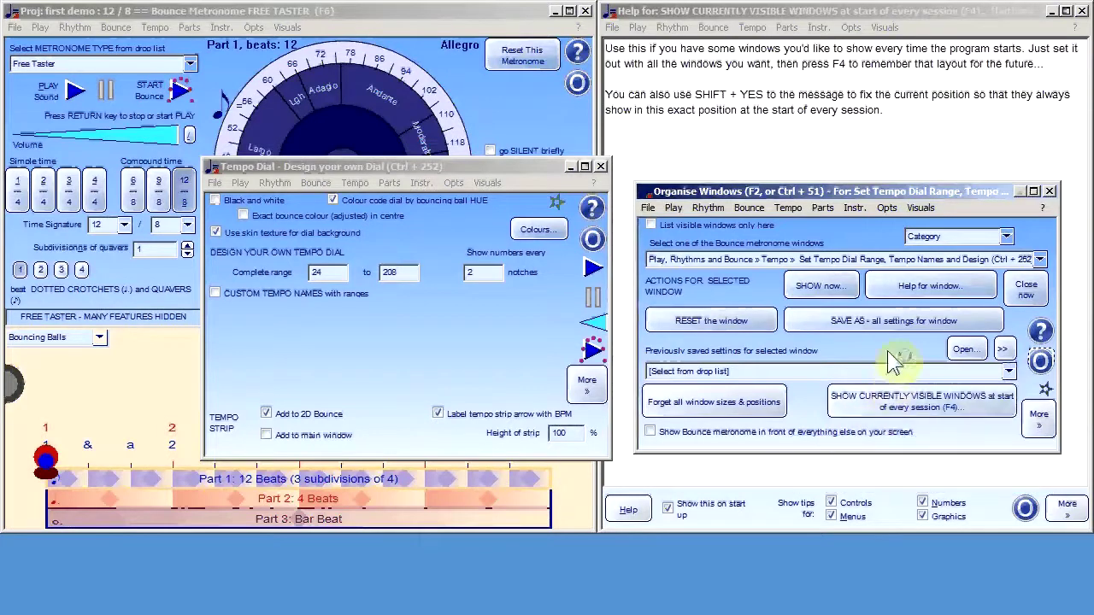
mouse_move(888, 329)
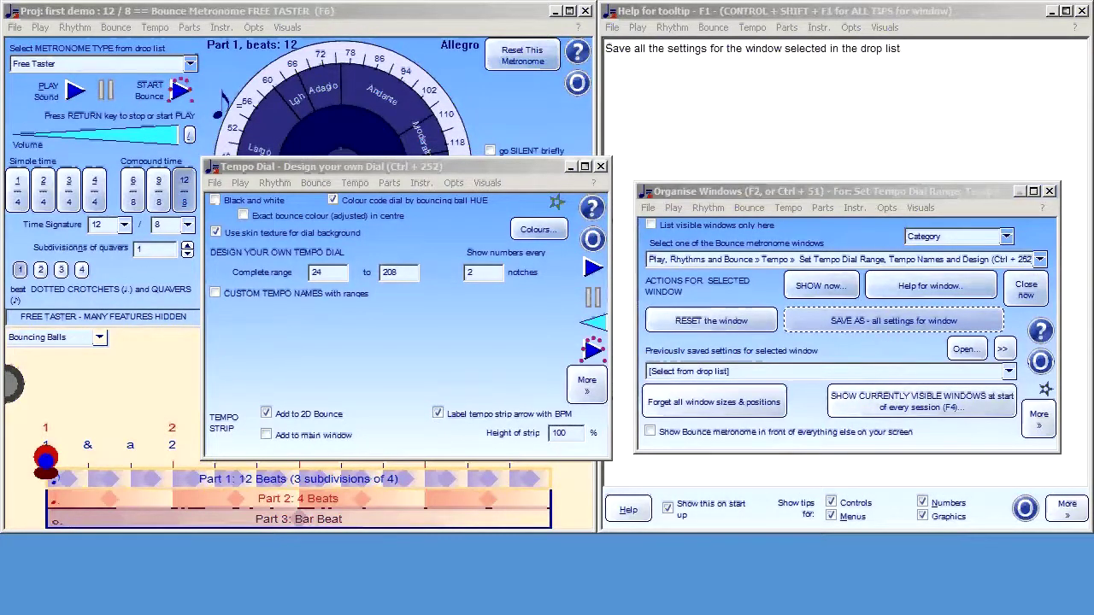
key(Return)
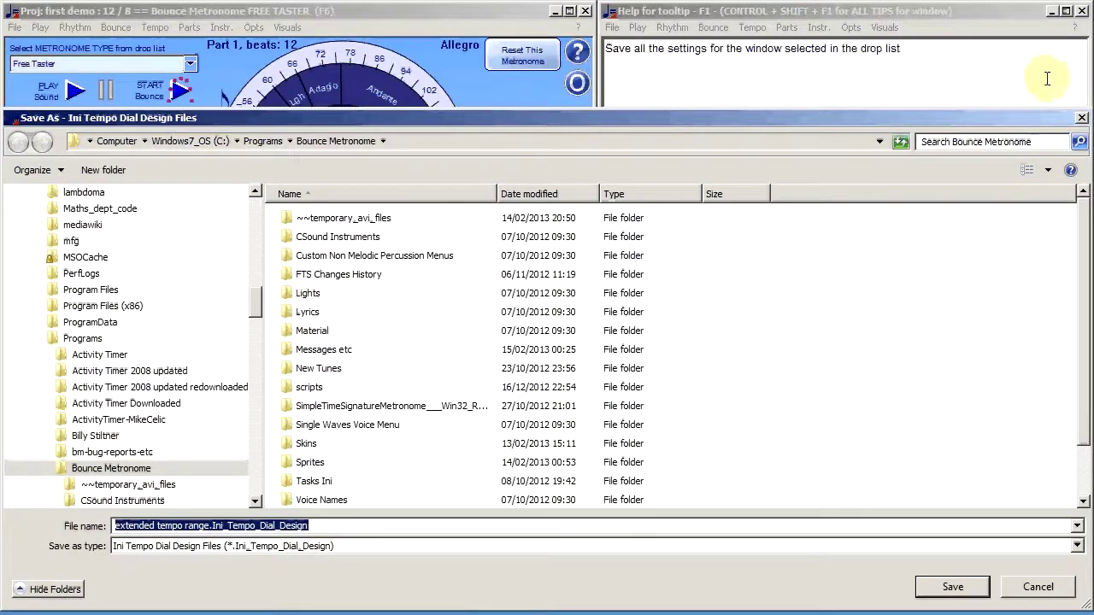
click(1082, 118)
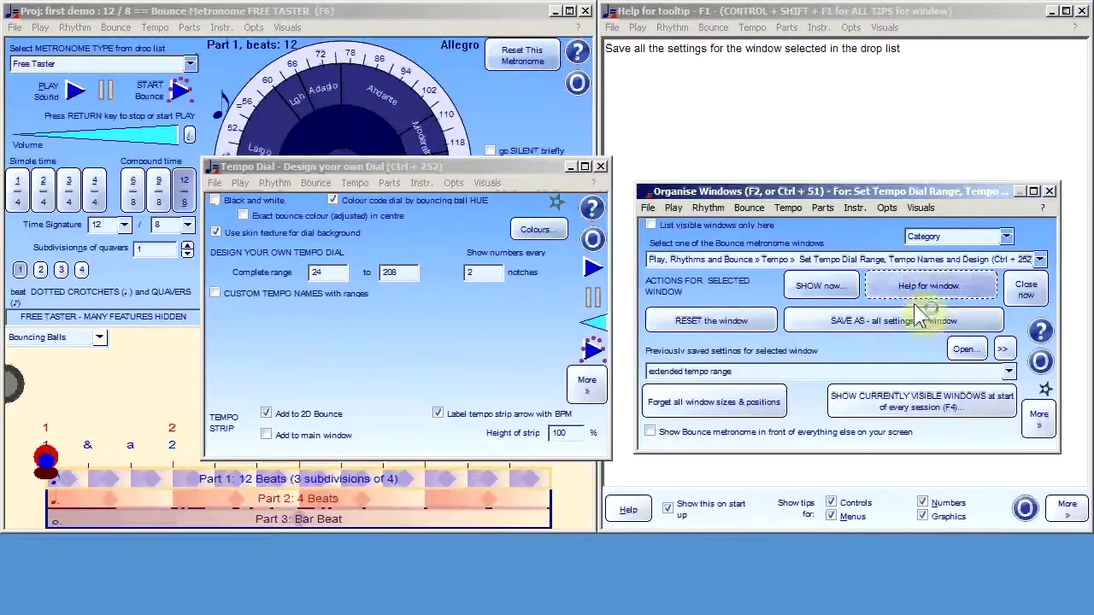
Step: Reset the tempo dial settings window and move it clear of the main metronome window
click(1009, 373)
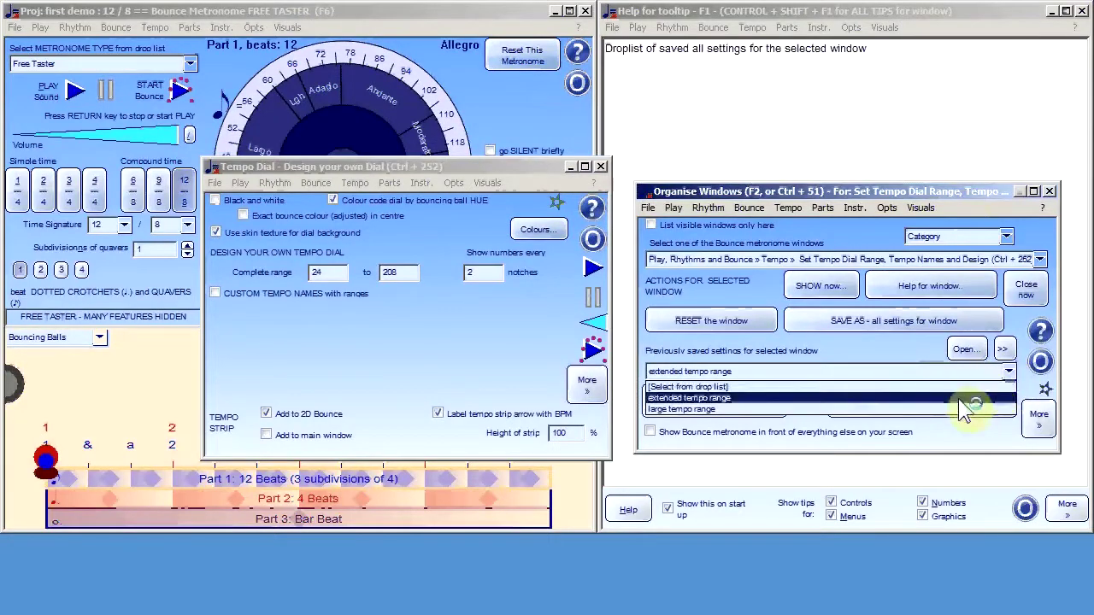
click(899, 193)
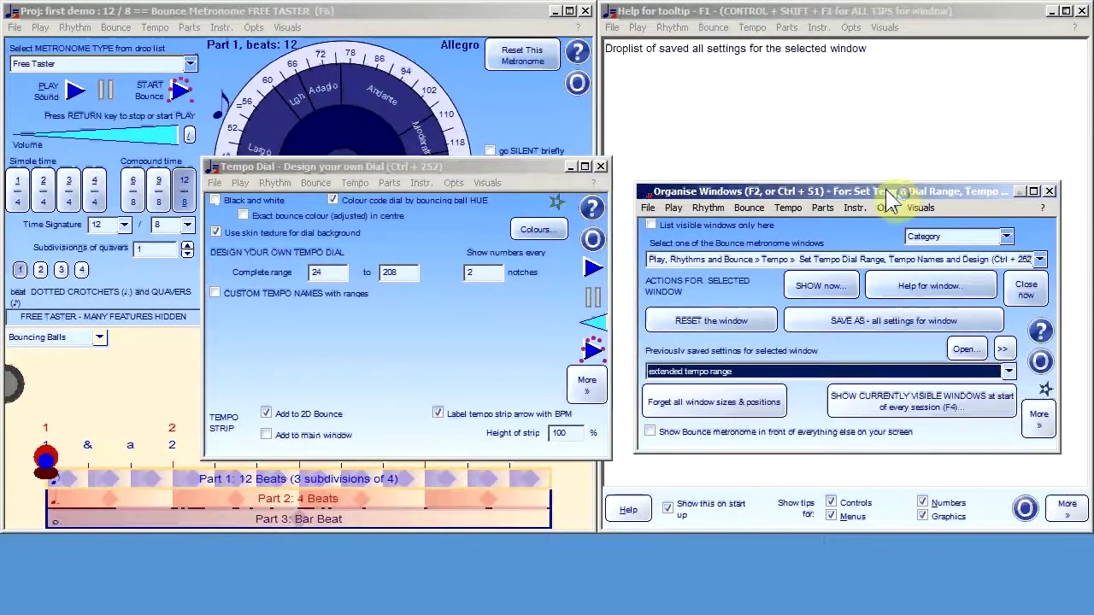
click(709, 321)
click(483, 167)
drag(482, 163, 737, 278)
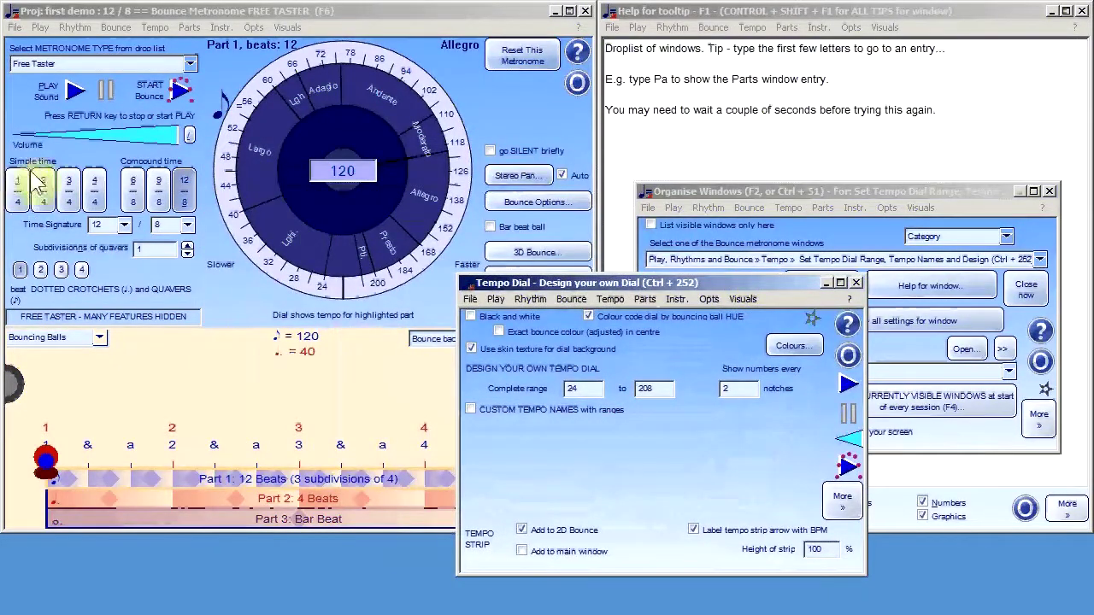
drag(527, 287, 835, 291)
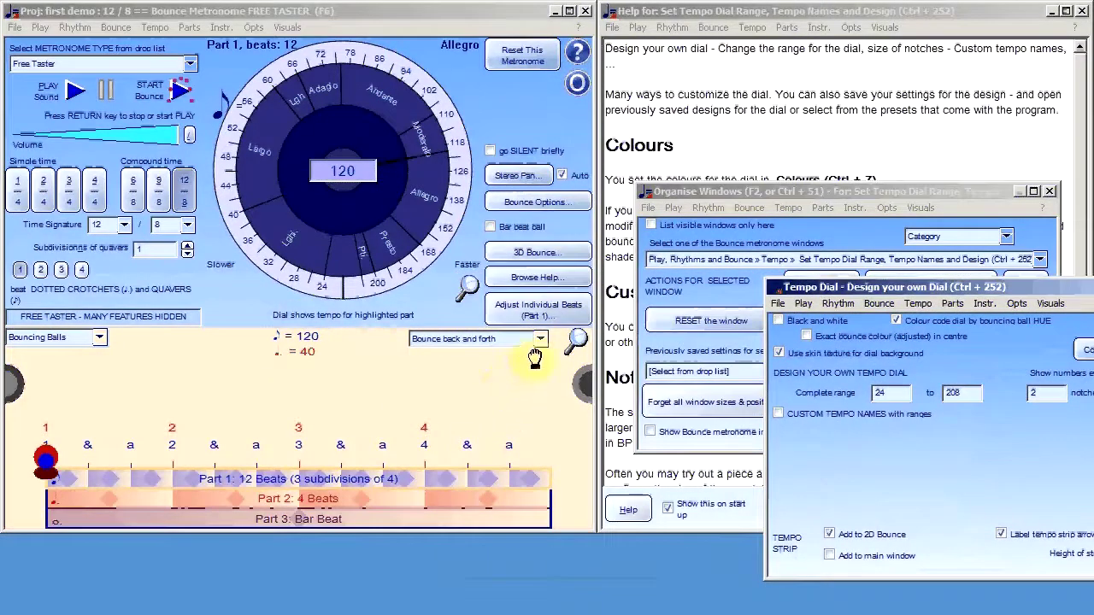
Step: Show the bounce as Beat numbers instead of balls and set its pattern to Bounce inside oval
click(99, 337)
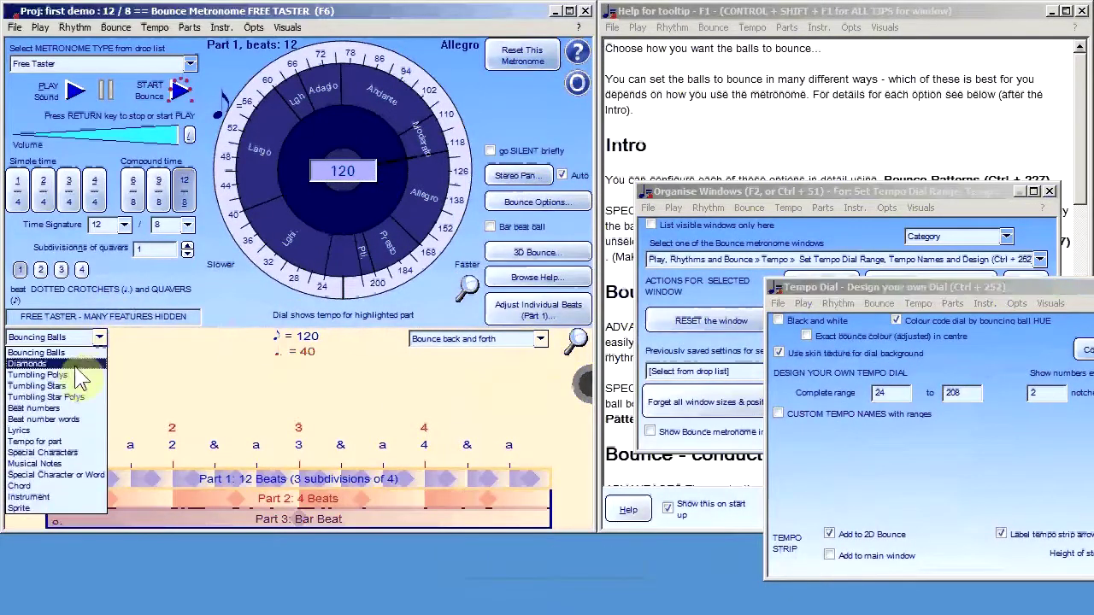
click(53, 409)
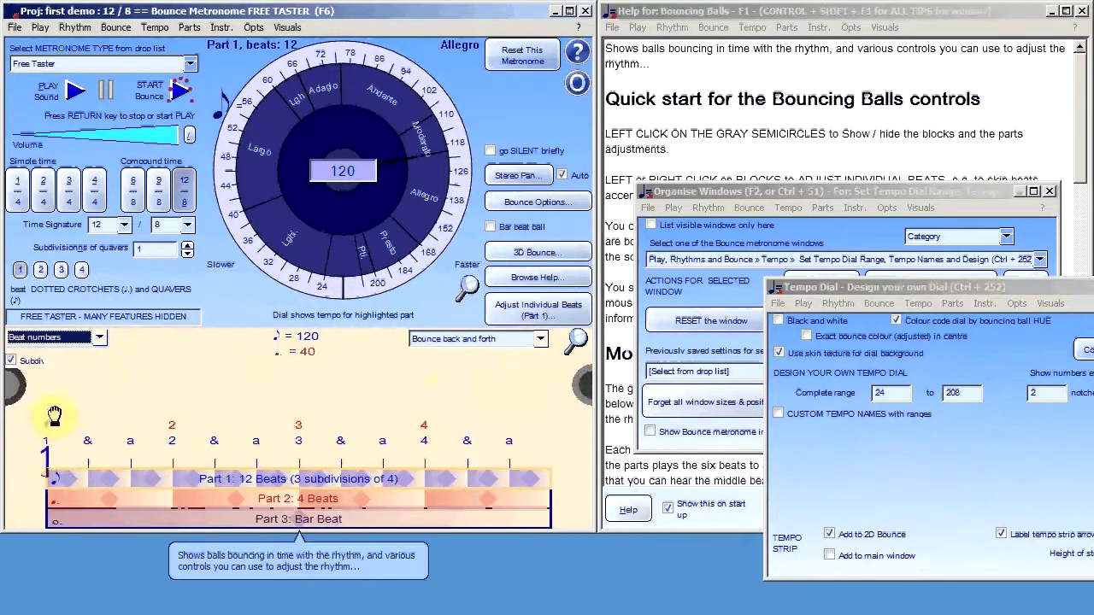
click(542, 341)
click(483, 394)
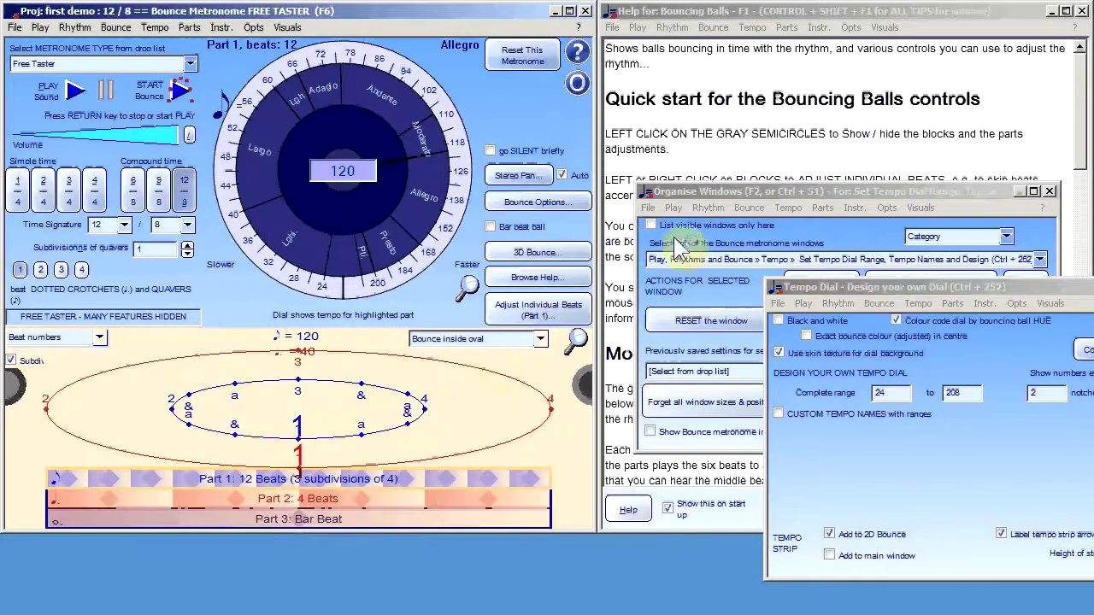
Step: Load the saved "extended tempo range" settings for the tempo dial and reset that window again
drag(732, 196, 647, 183)
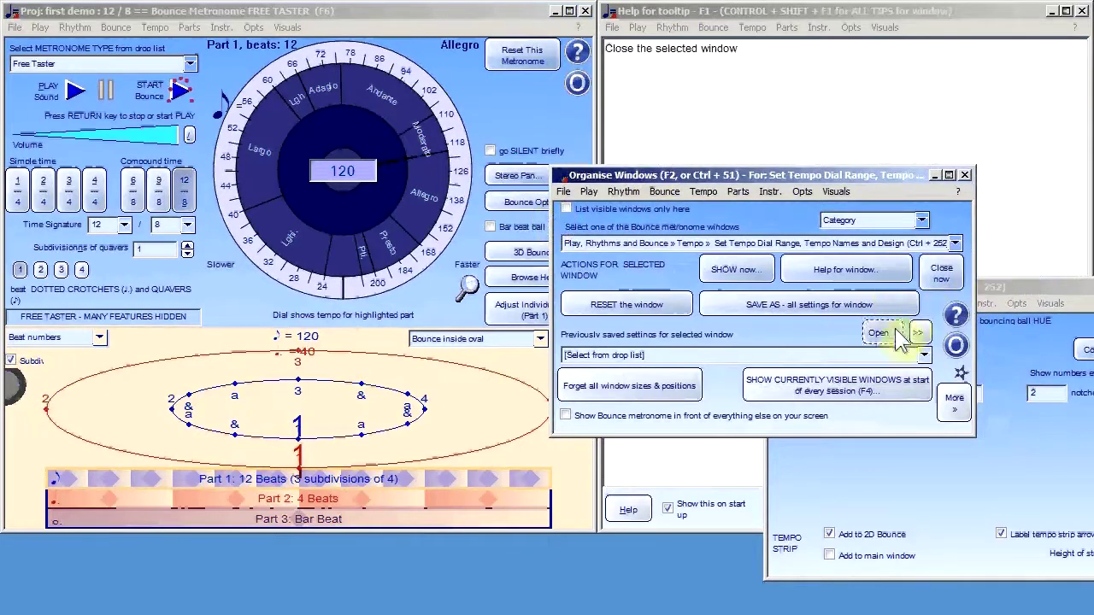
click(919, 357)
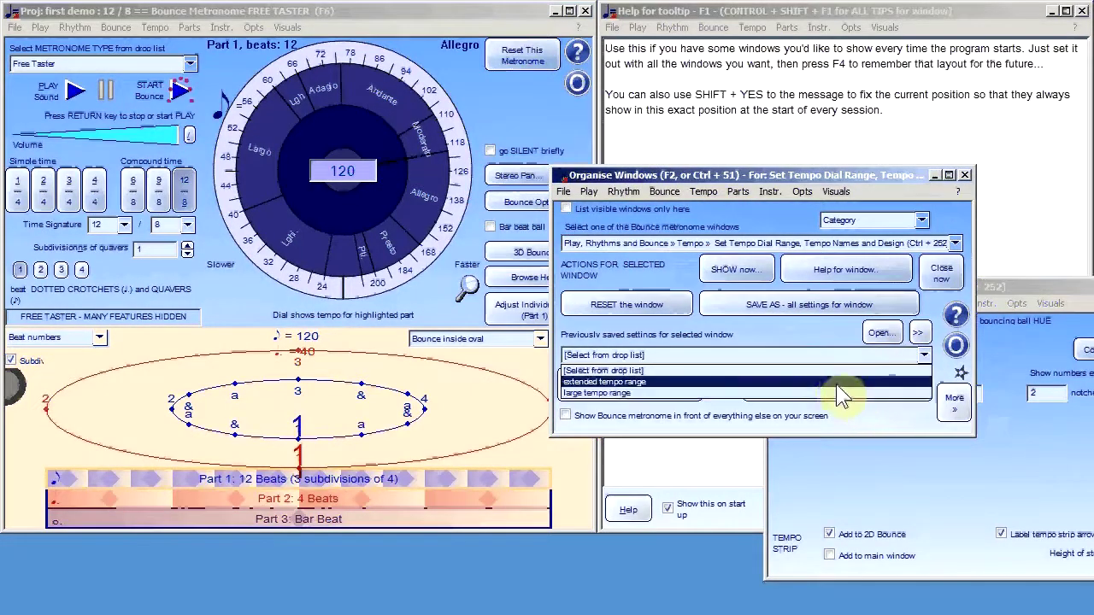
click(833, 382)
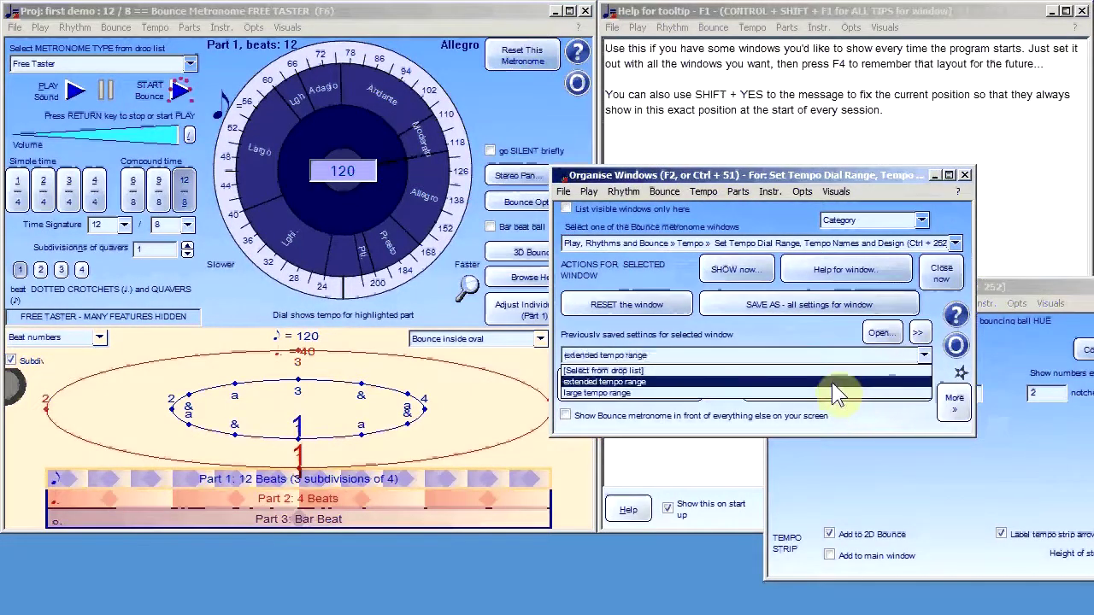
click(630, 319)
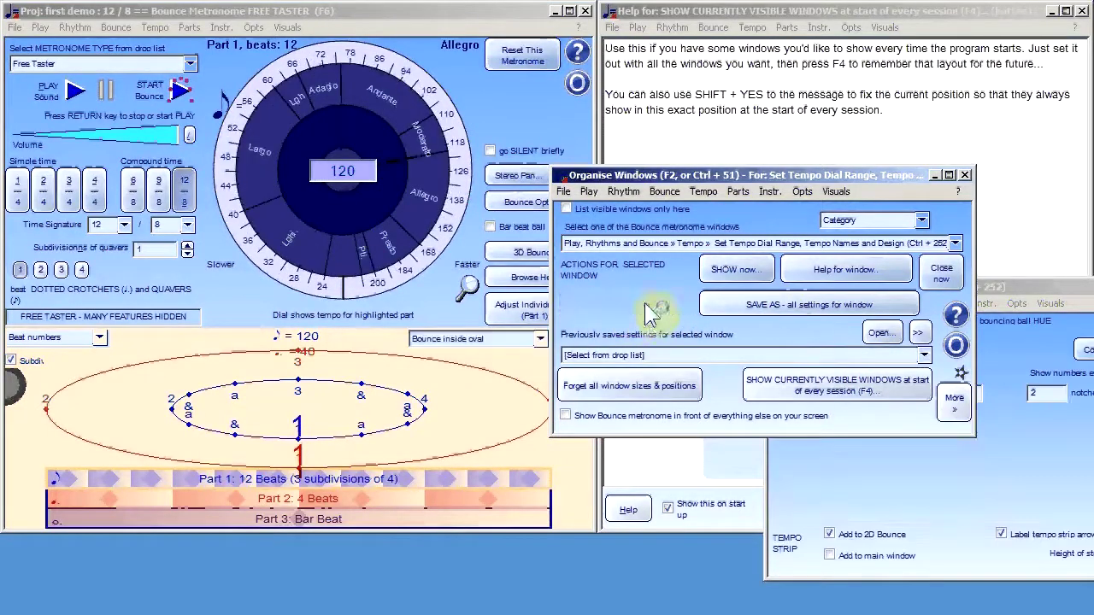
Step: Move Organise Windows clear of the main window and load the saved "extended tempo range" settings for the tempo dial
mouse_move(433, 124)
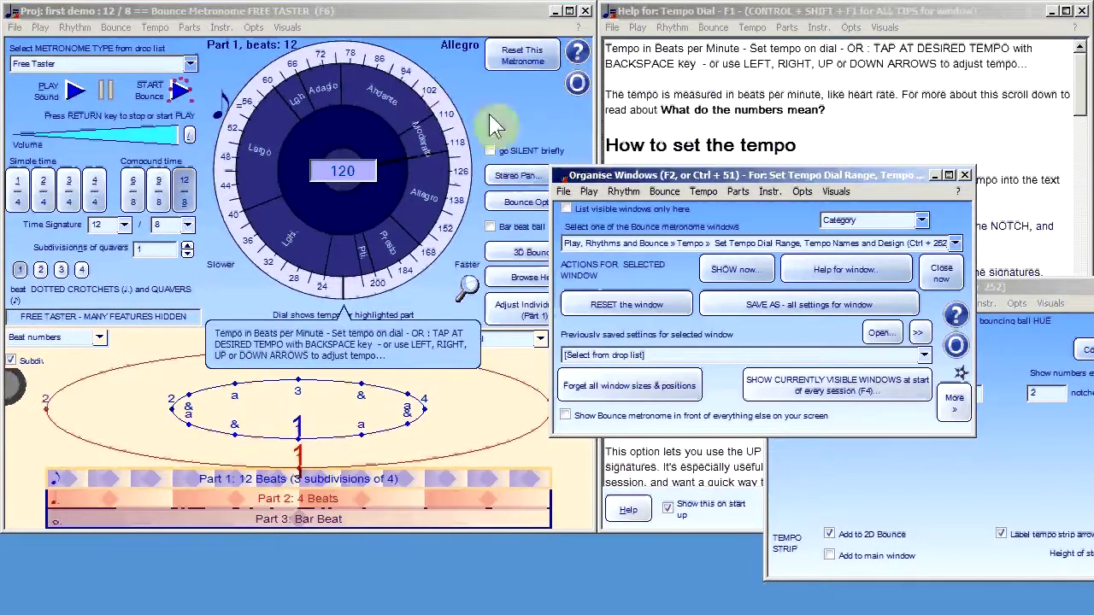
mouse_move(684, 167)
drag(685, 177, 776, 200)
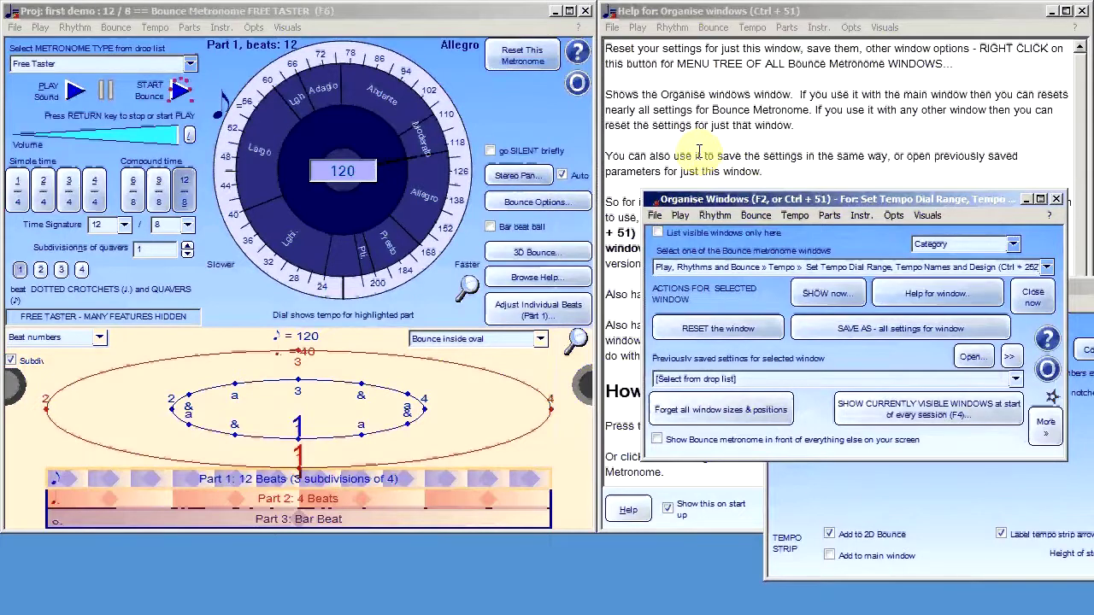
mouse_move(205, 81)
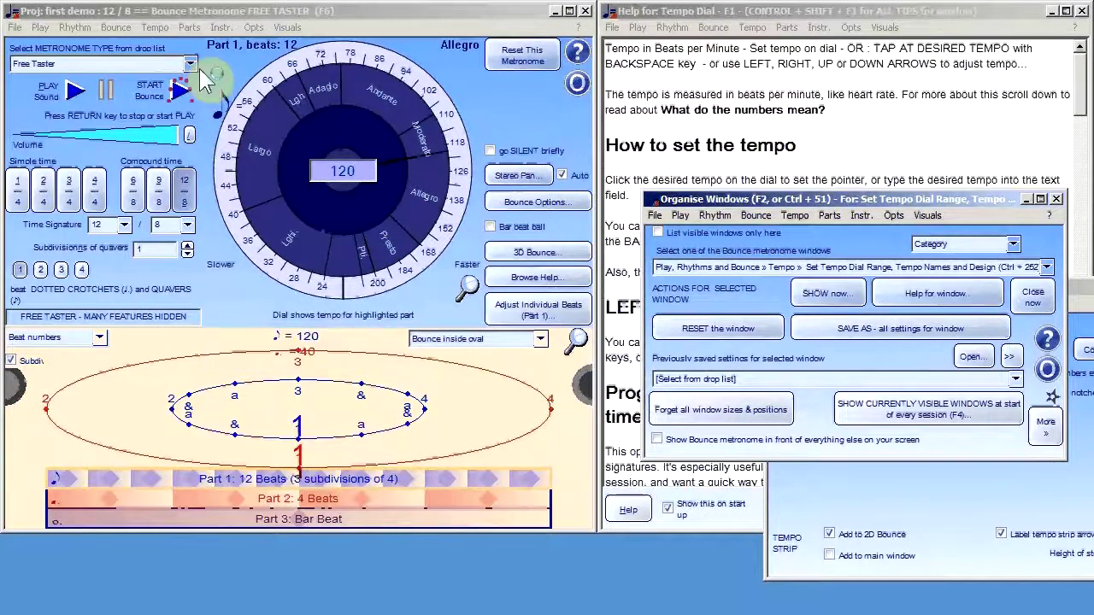
click(31, 21)
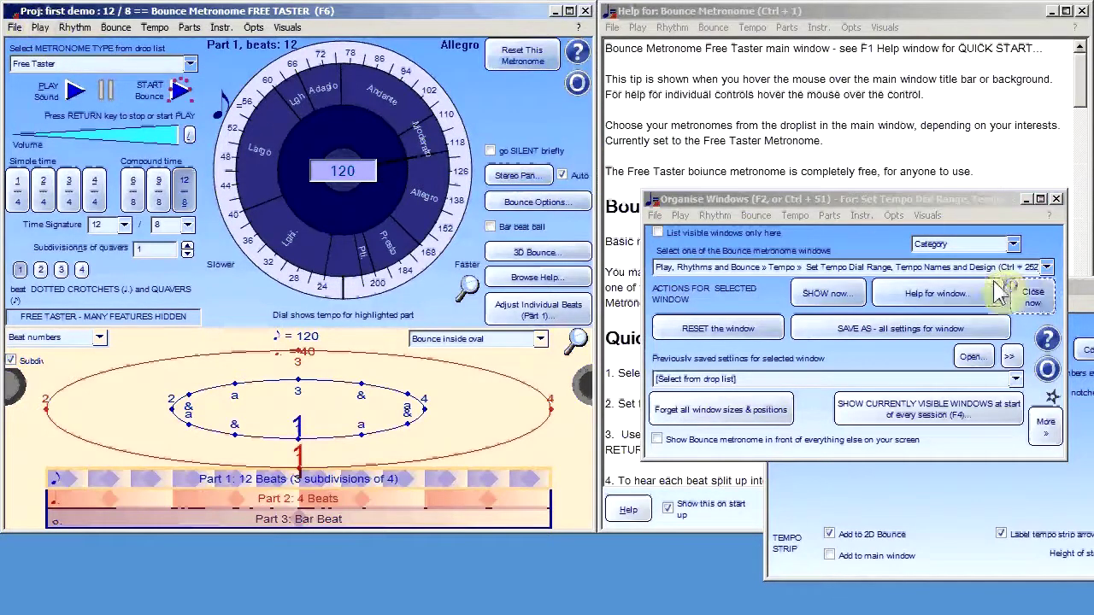
click(1015, 379)
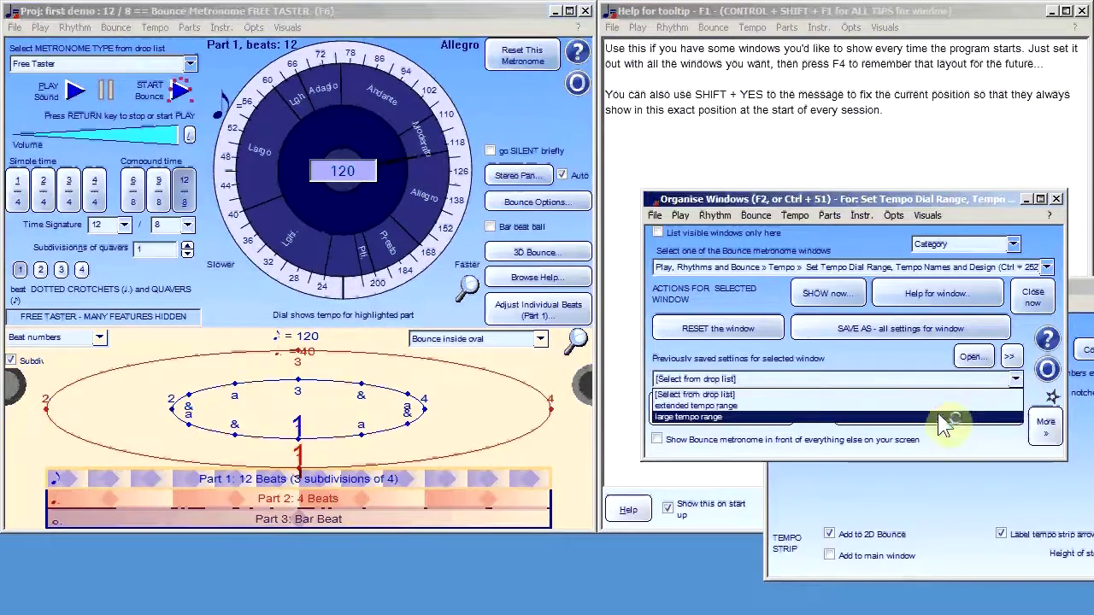
click(920, 416)
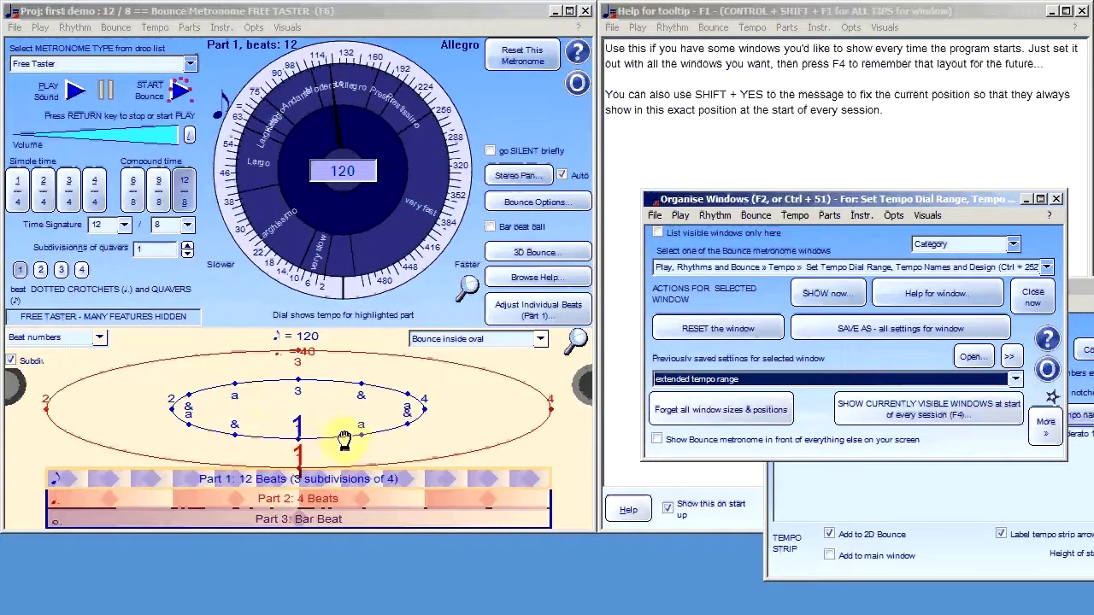
Step: Examine the project opening and saving commands, the visual options and the general options without choosing any
mouse_move(351, 429)
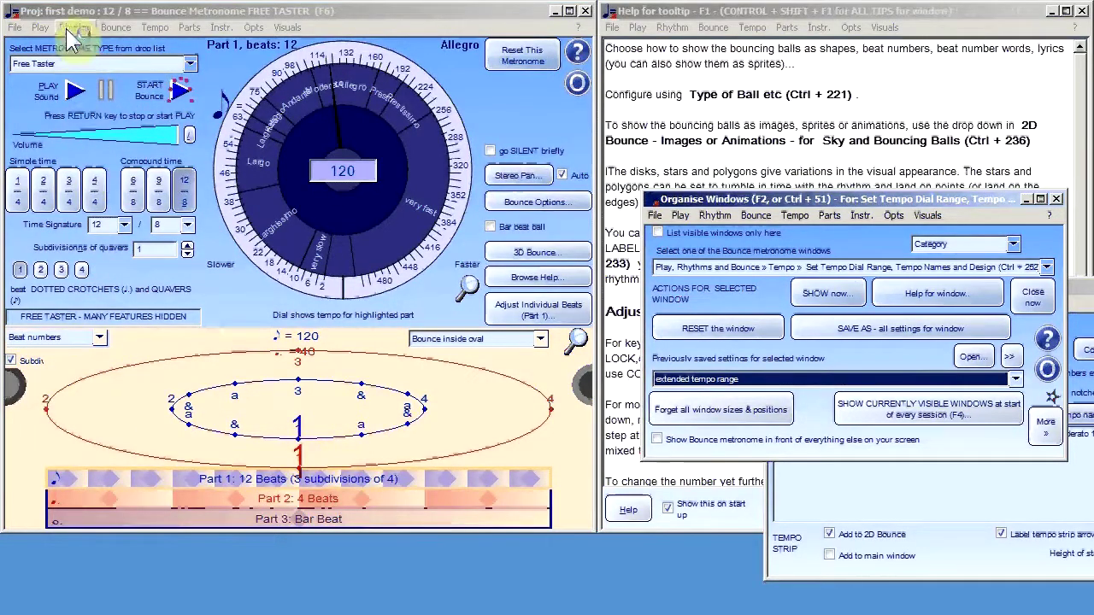
click(16, 27)
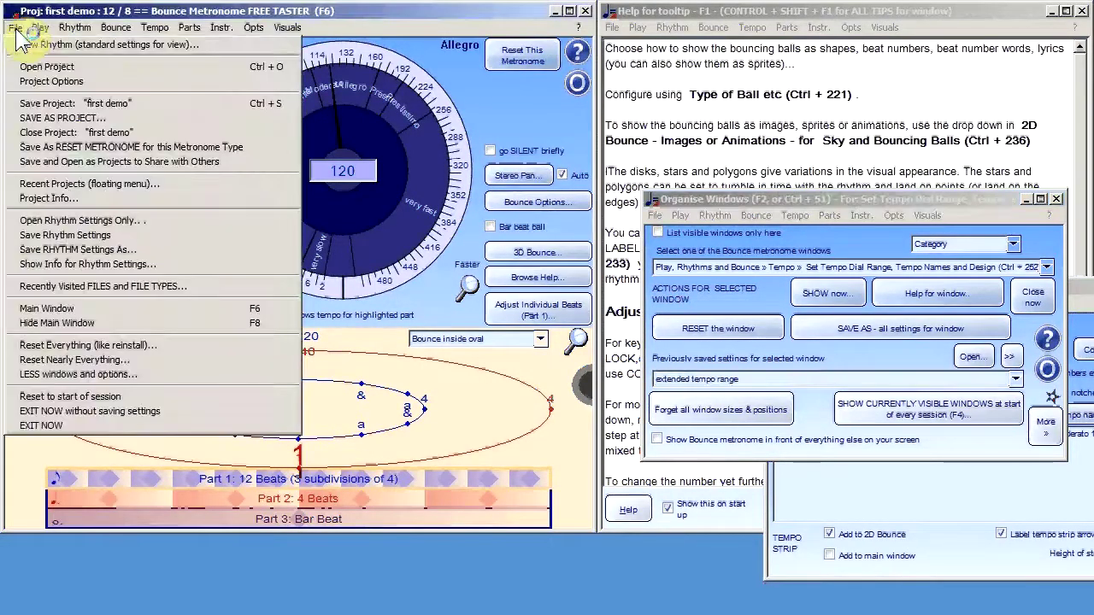
mouse_move(58, 120)
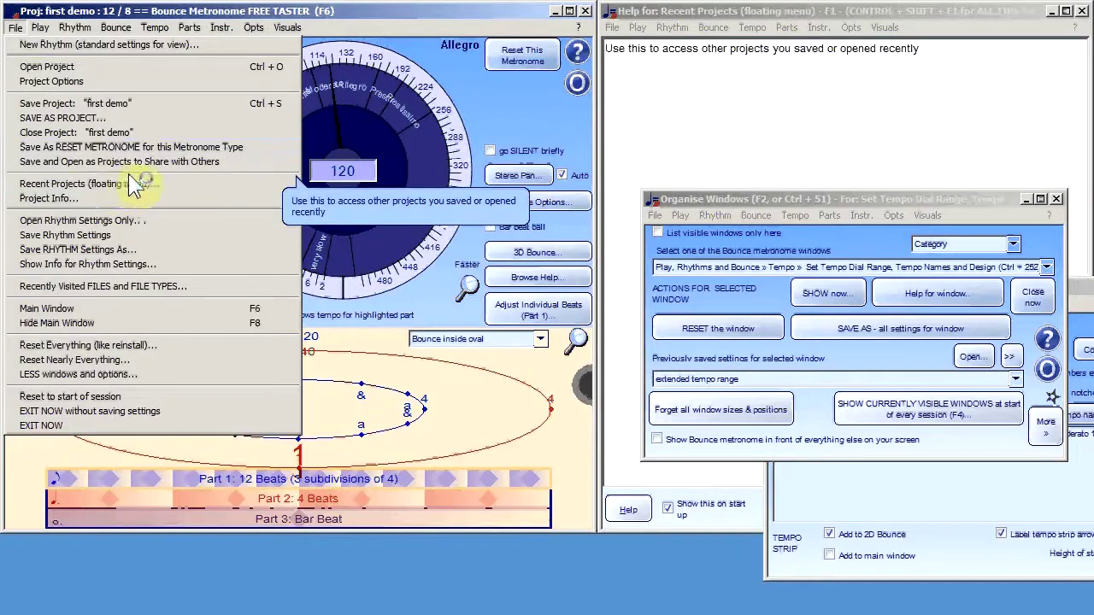
click(137, 19)
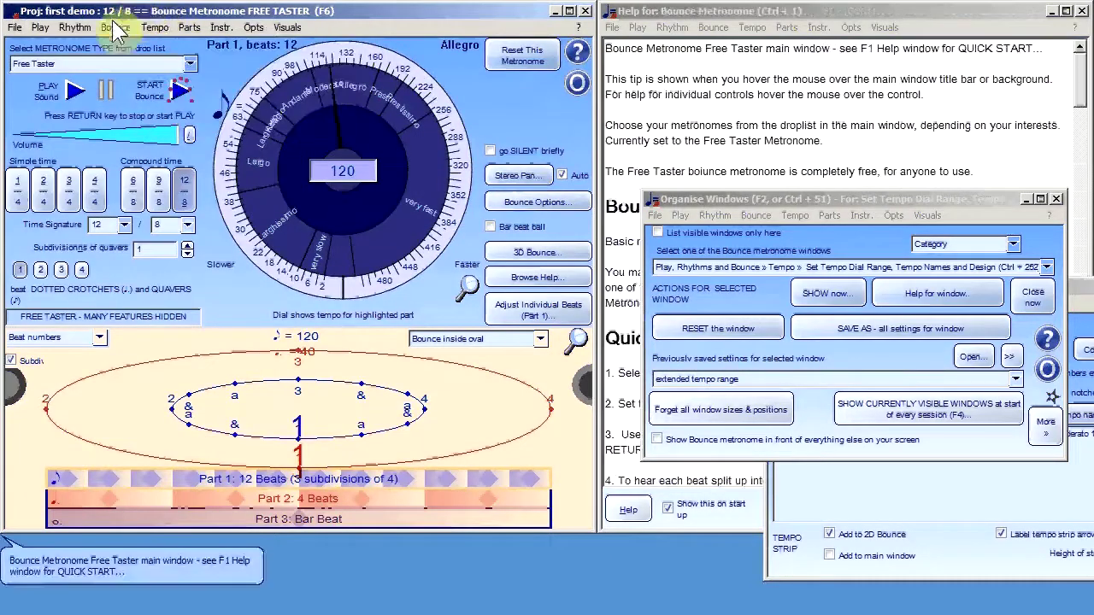
click(21, 27)
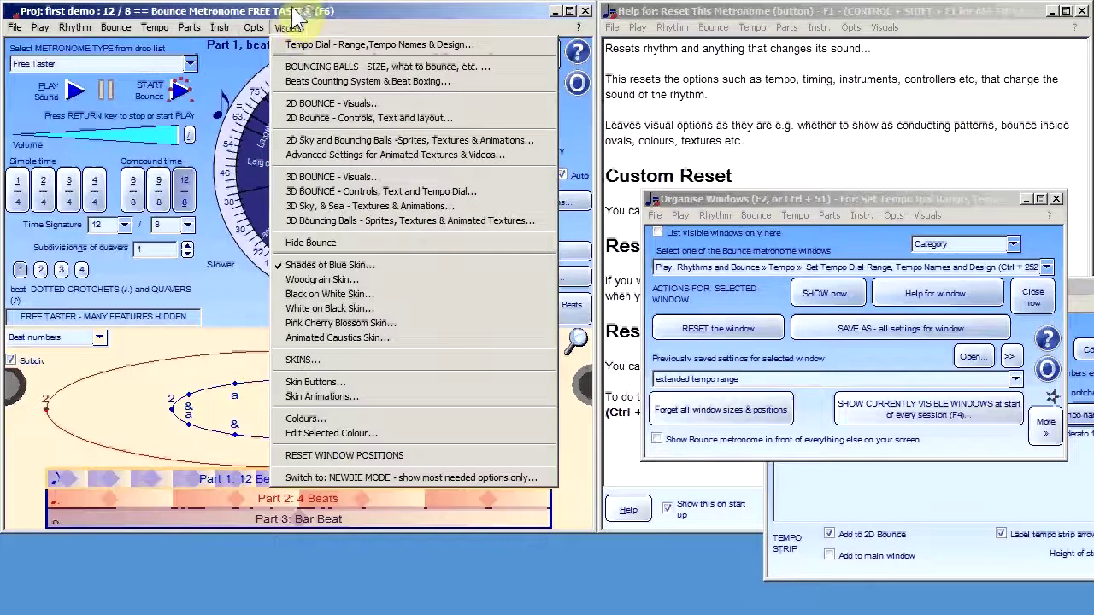
click(291, 12)
mouse_move(291, 12)
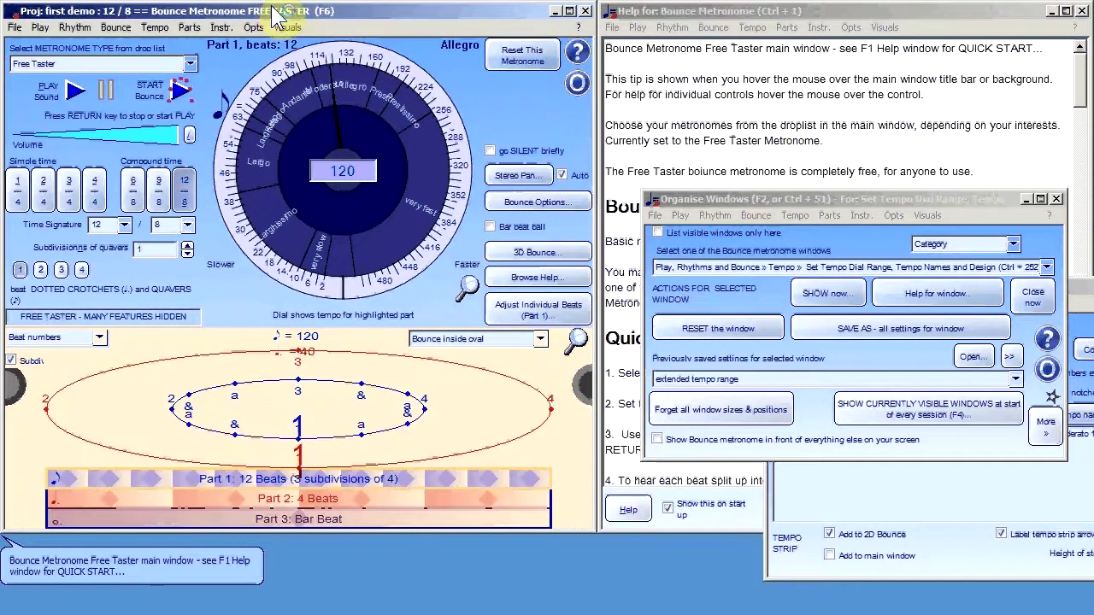
click(16, 27)
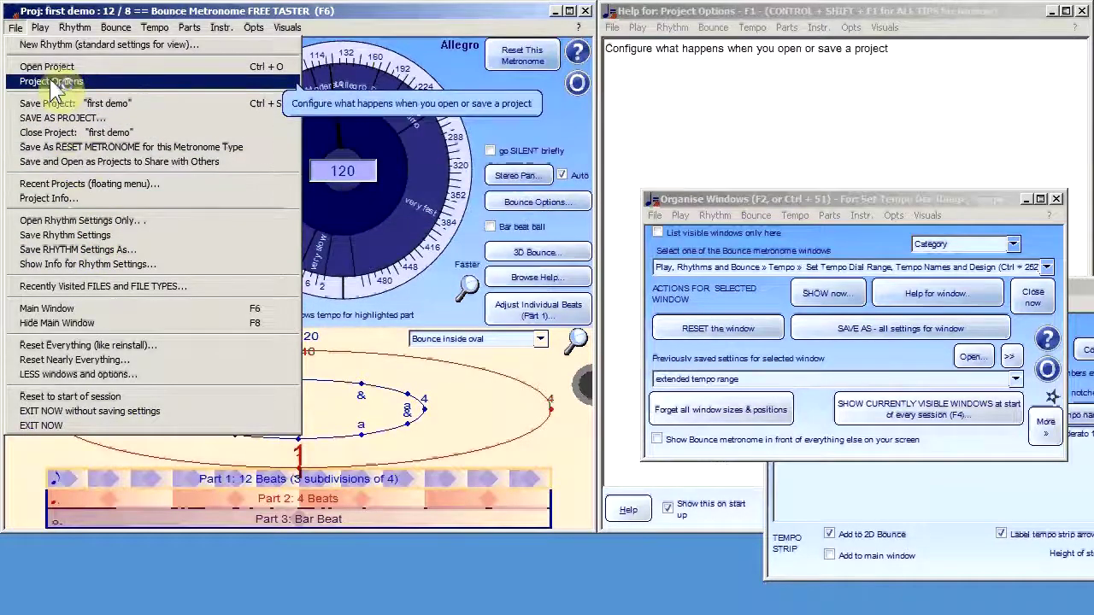
mouse_move(212, 38)
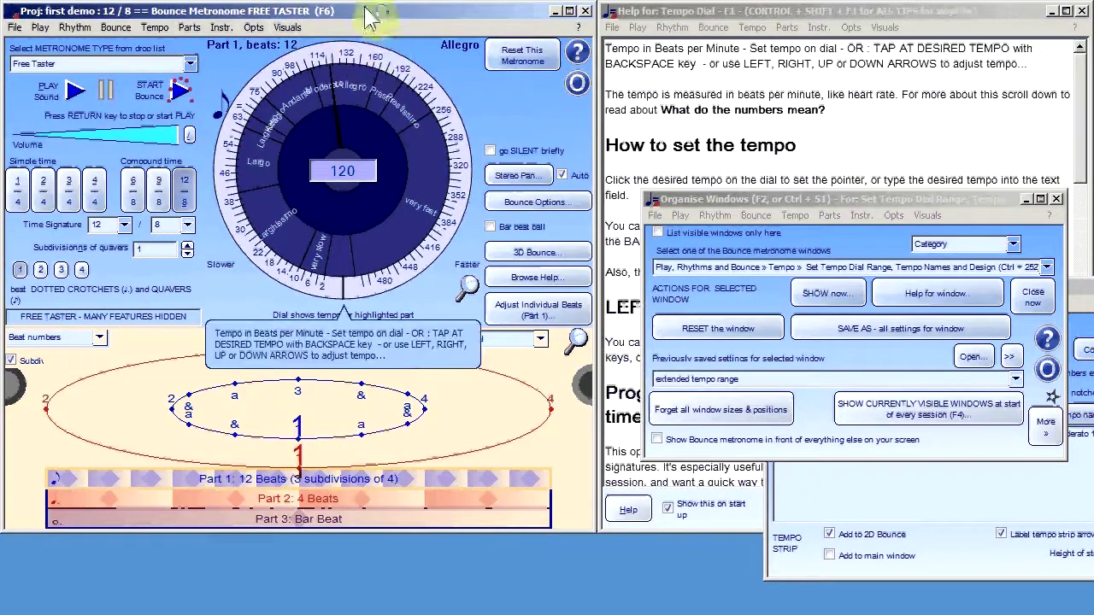
click(253, 28)
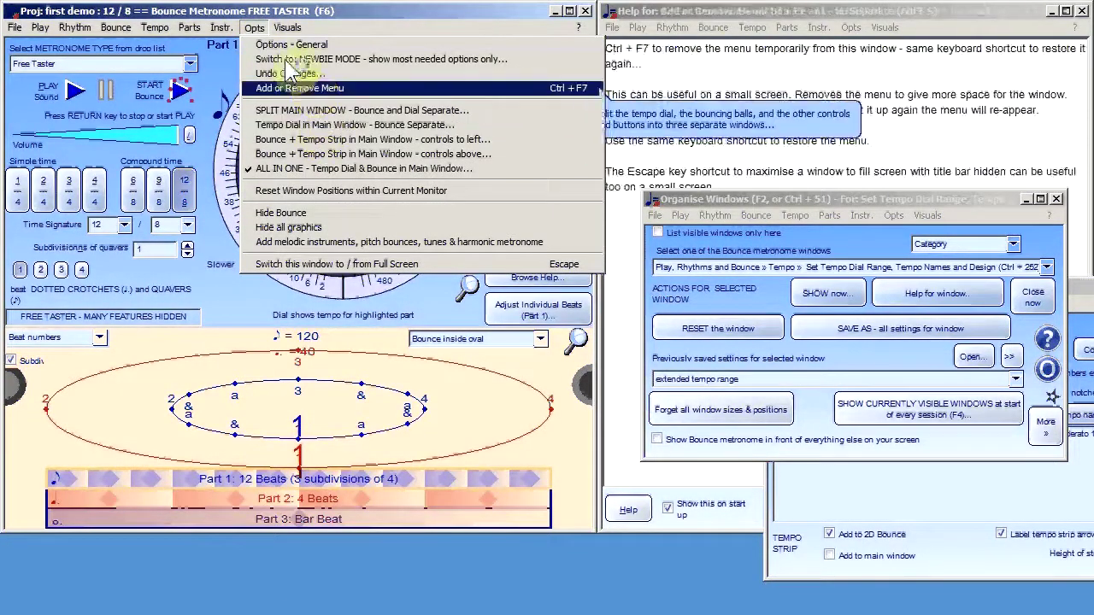
click(253, 28)
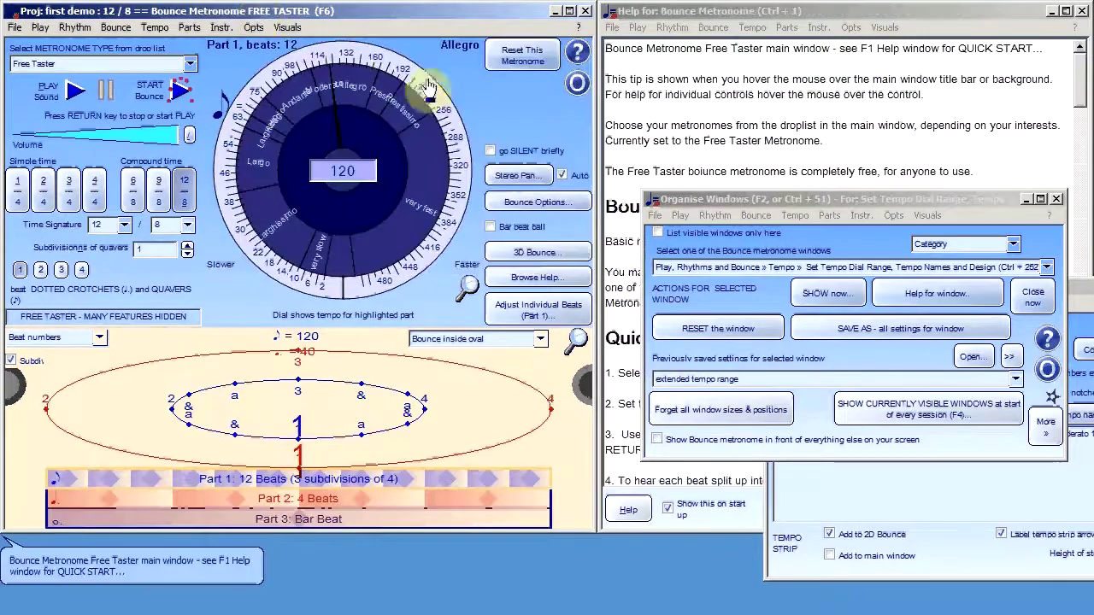
Step: Close Organise Windows and the tempo dial settings window
click(1056, 200)
drag(920, 289, 767, 442)
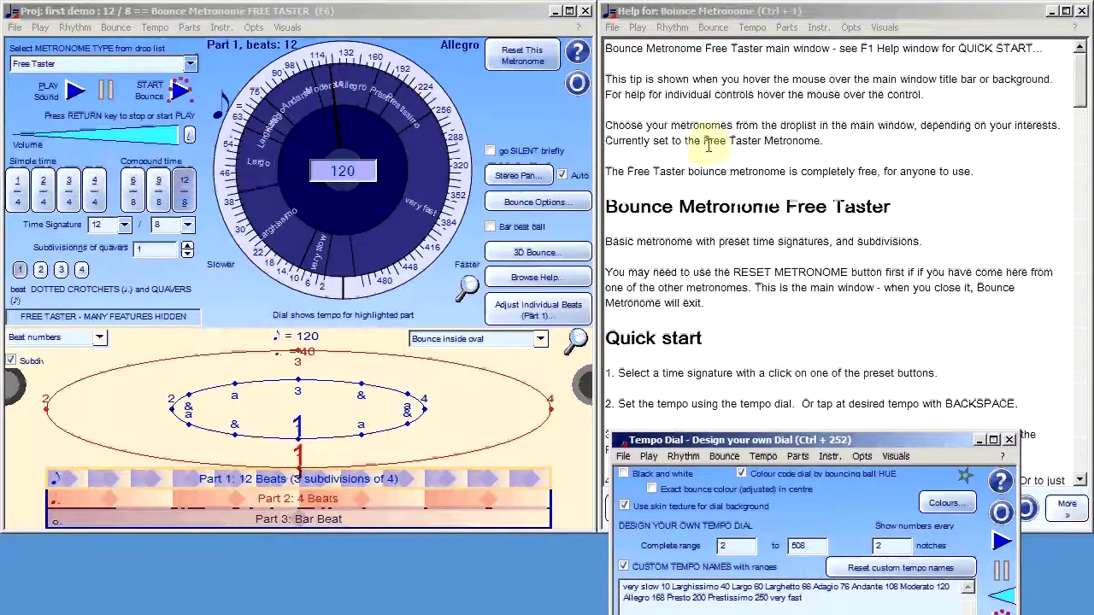
click(1009, 441)
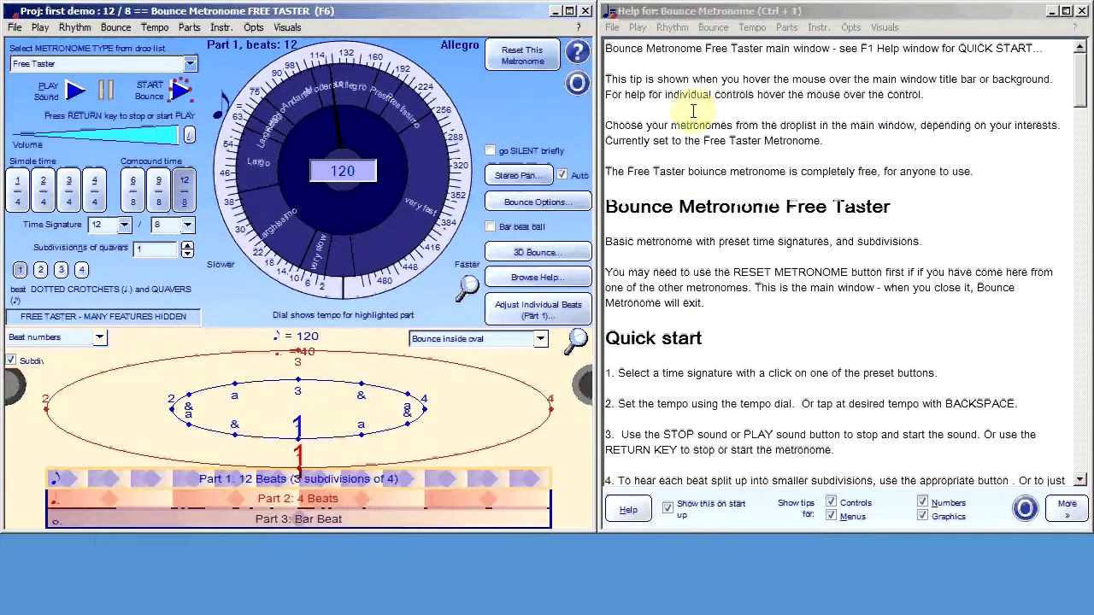
Step: Switch the main window layout to Bounce + Tempo Strip with controls to the left and make the window taller
click(252, 32)
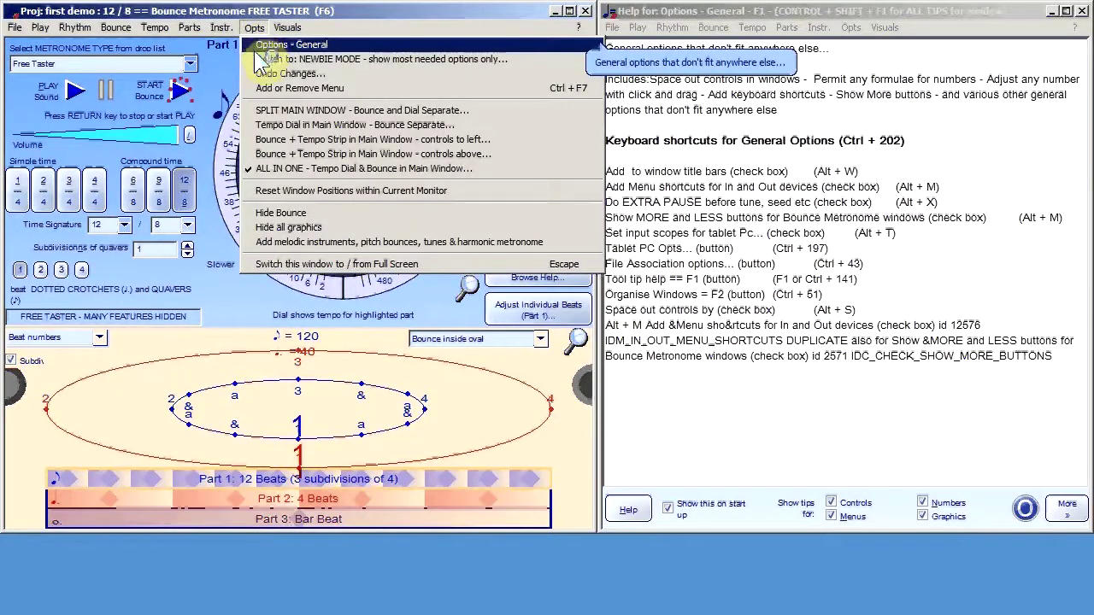
click(311, 141)
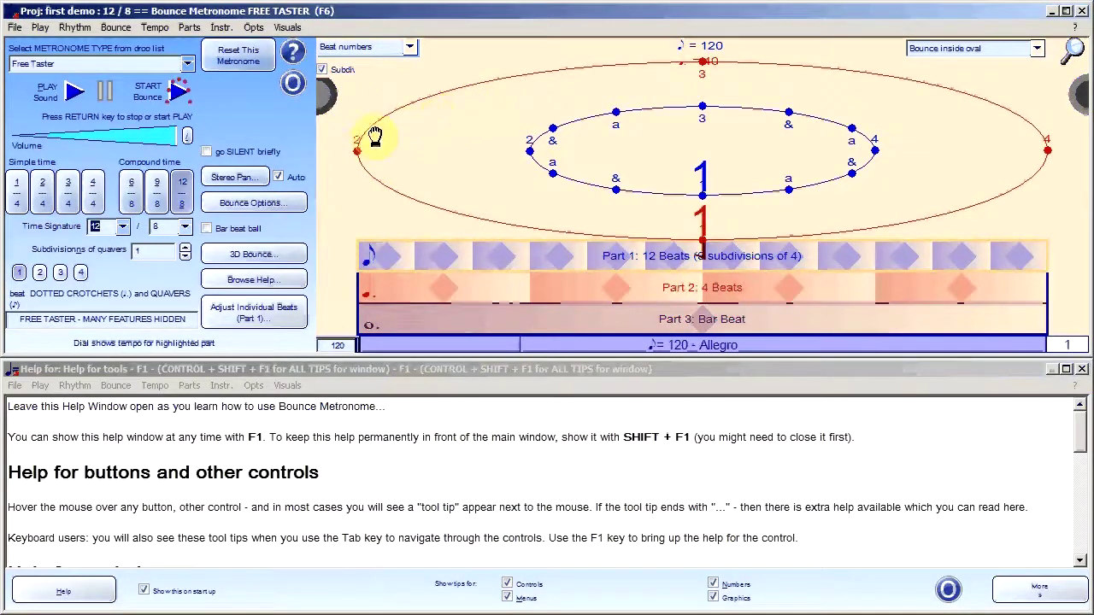
mouse_move(545, 349)
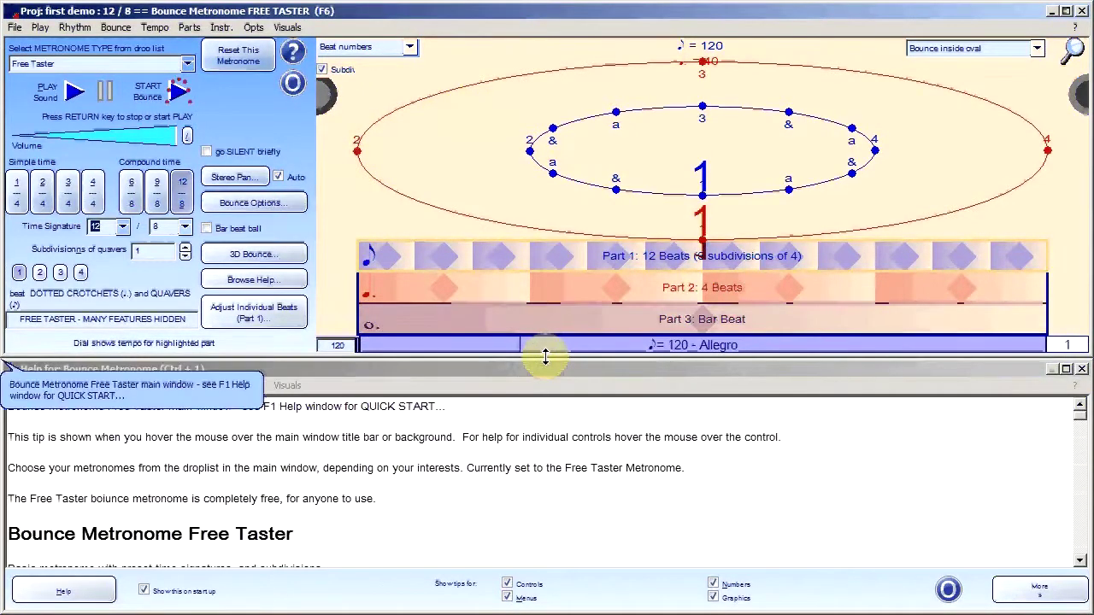
drag(544, 357, 566, 457)
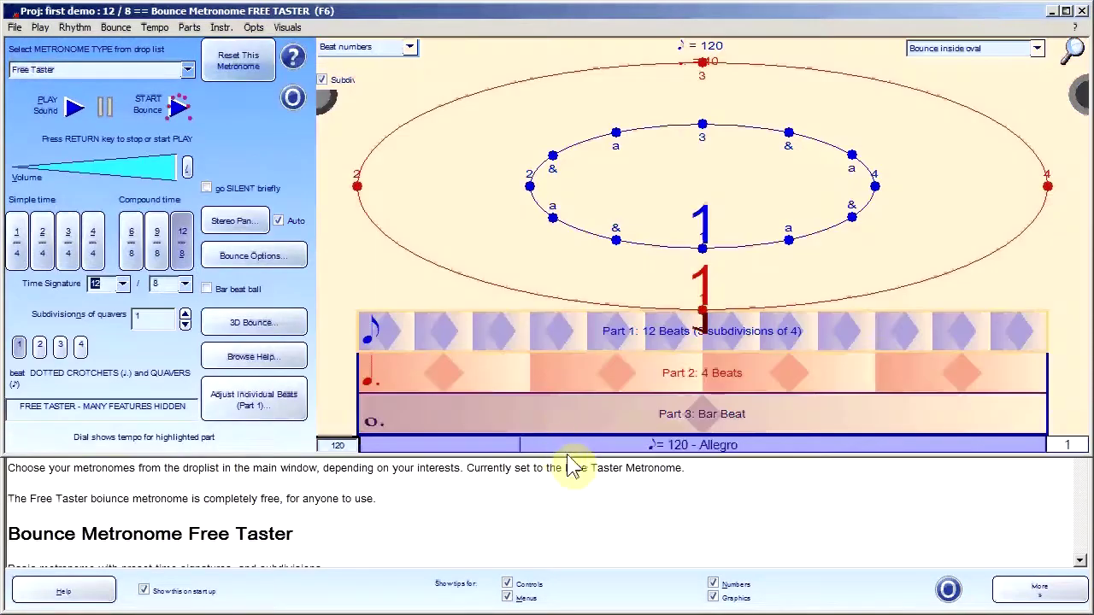
Step: Show the main metronome window full screen and return it to its normal size
click(743, 21)
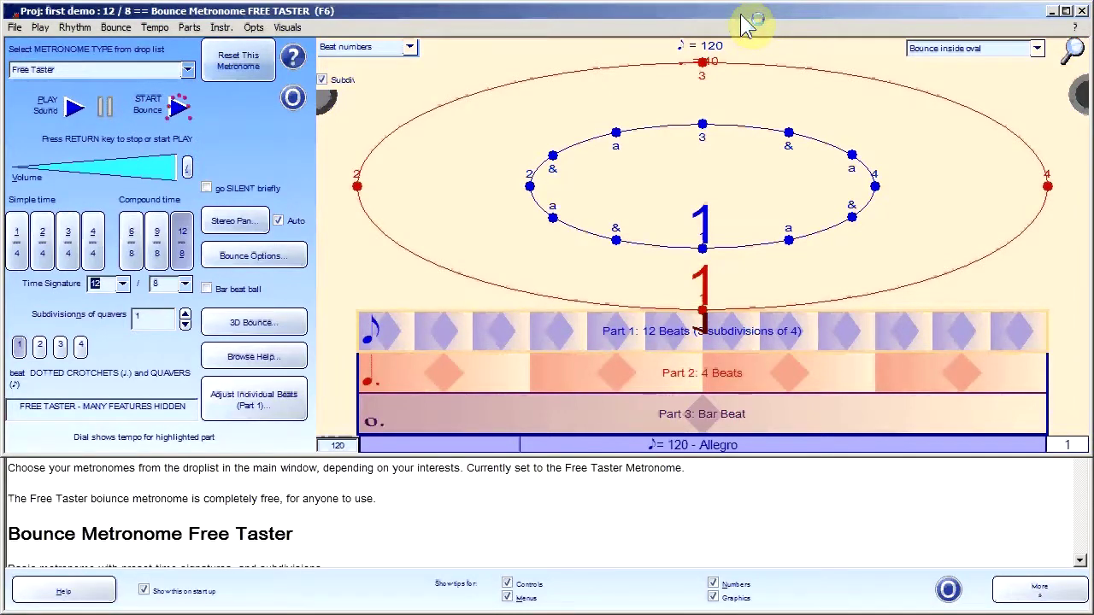
double_click(744, 21)
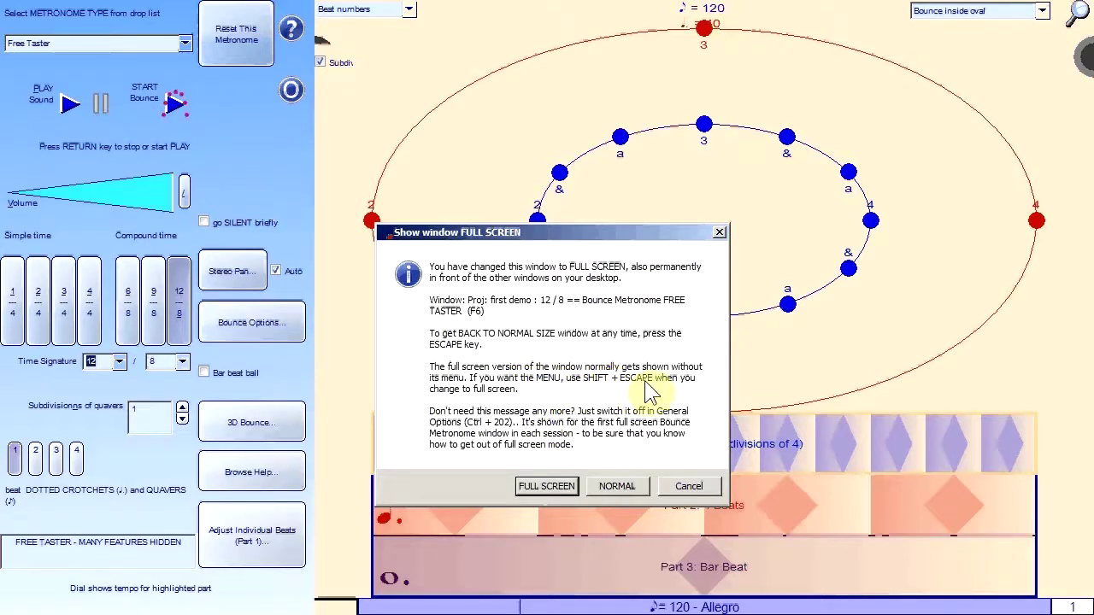
click(547, 487)
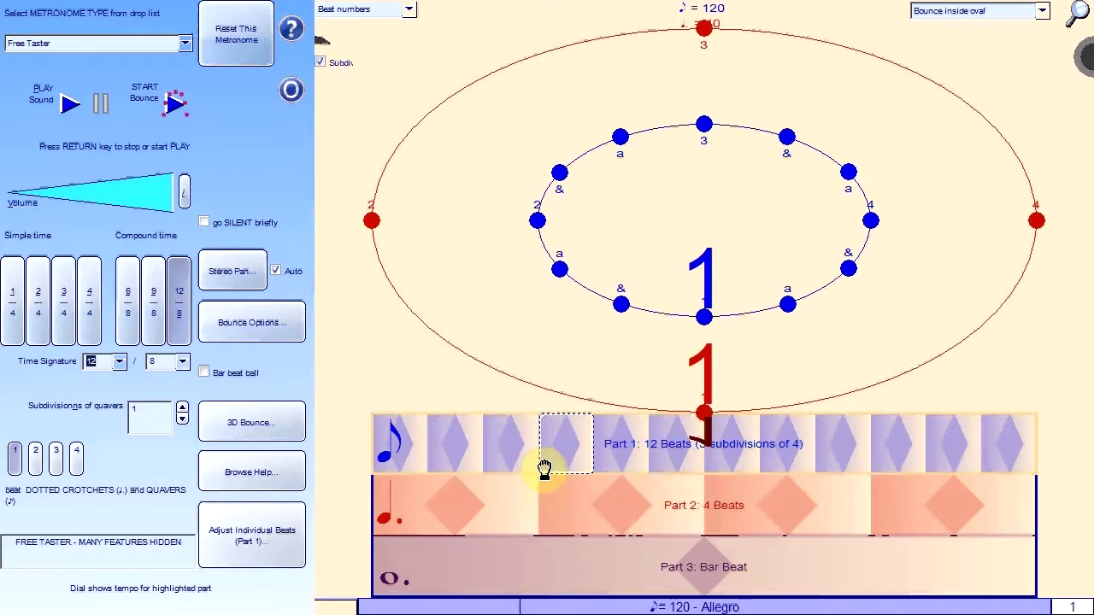
key(Escape)
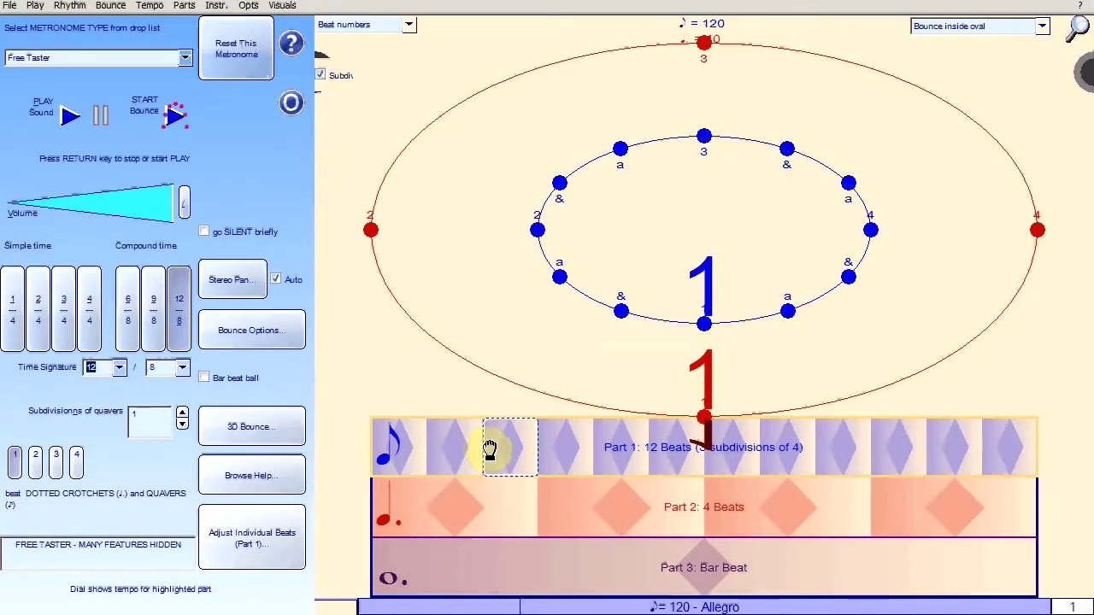
key(F1)
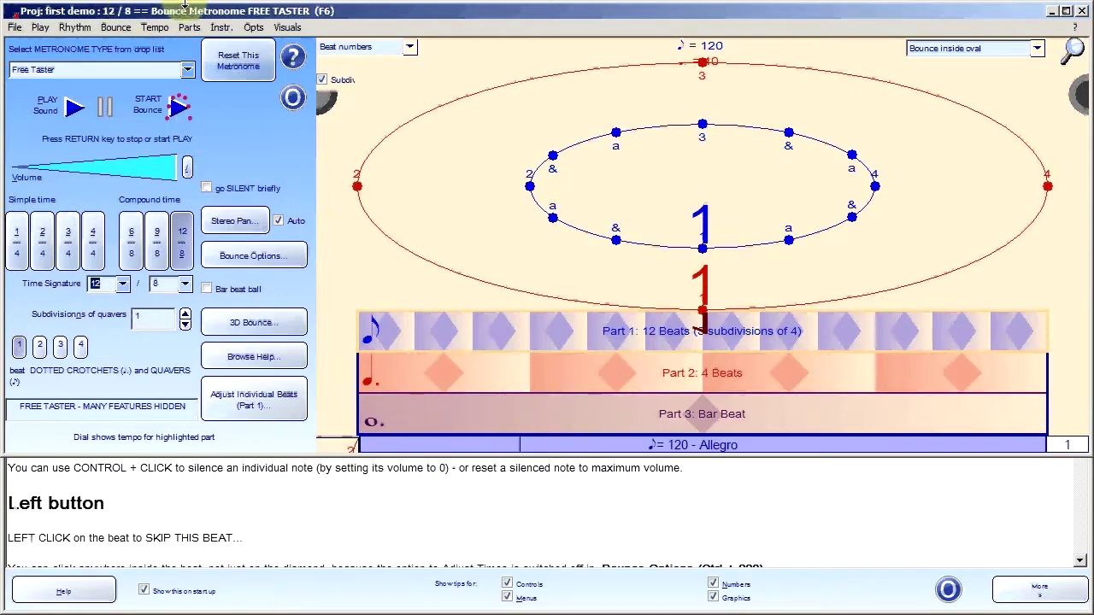
Step: Switch to the Split Main Window layout with bounce and dial separate, and set the dial's tempo to 75
click(255, 29)
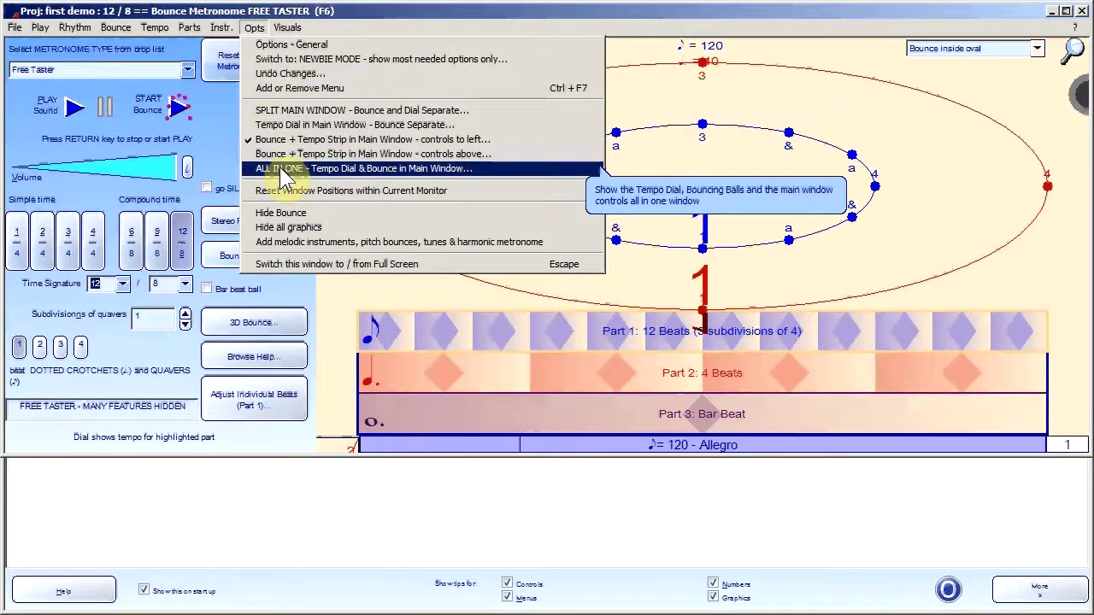
click(289, 111)
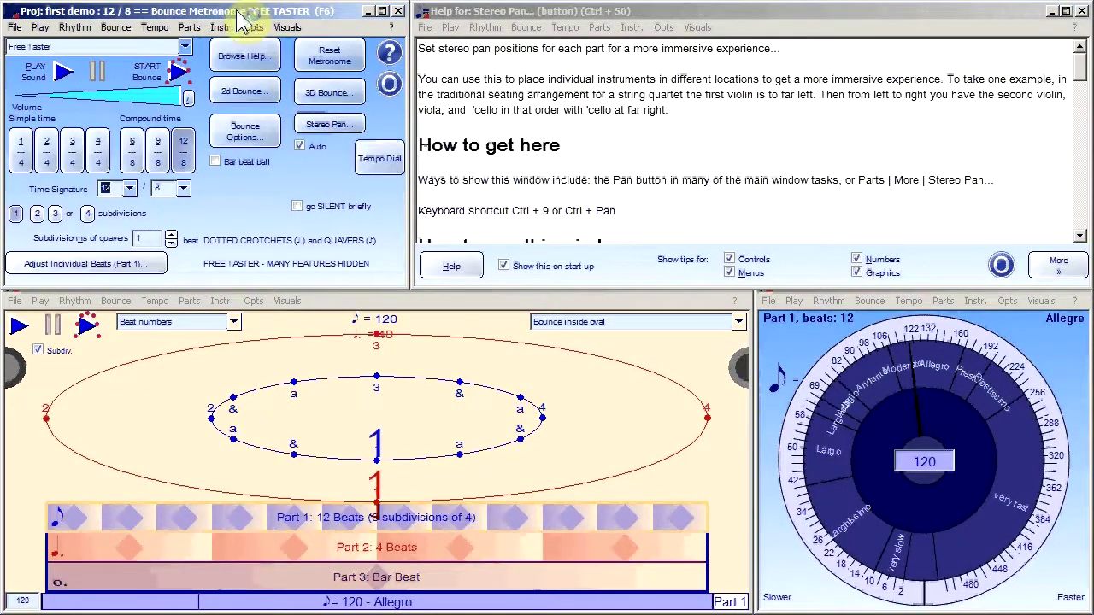
mouse_move(243, 19)
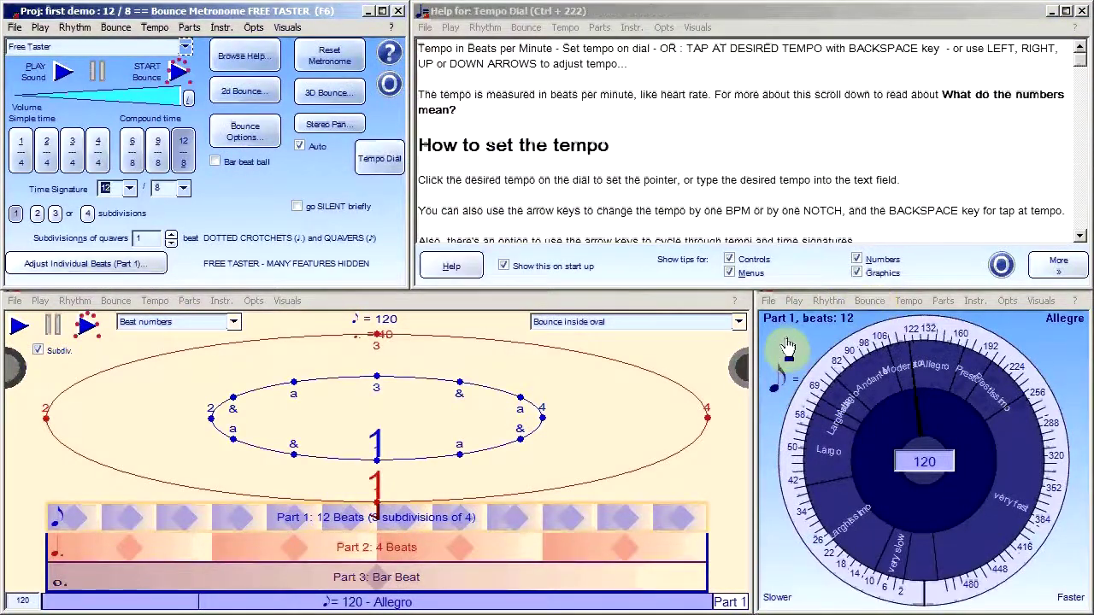
click(790, 348)
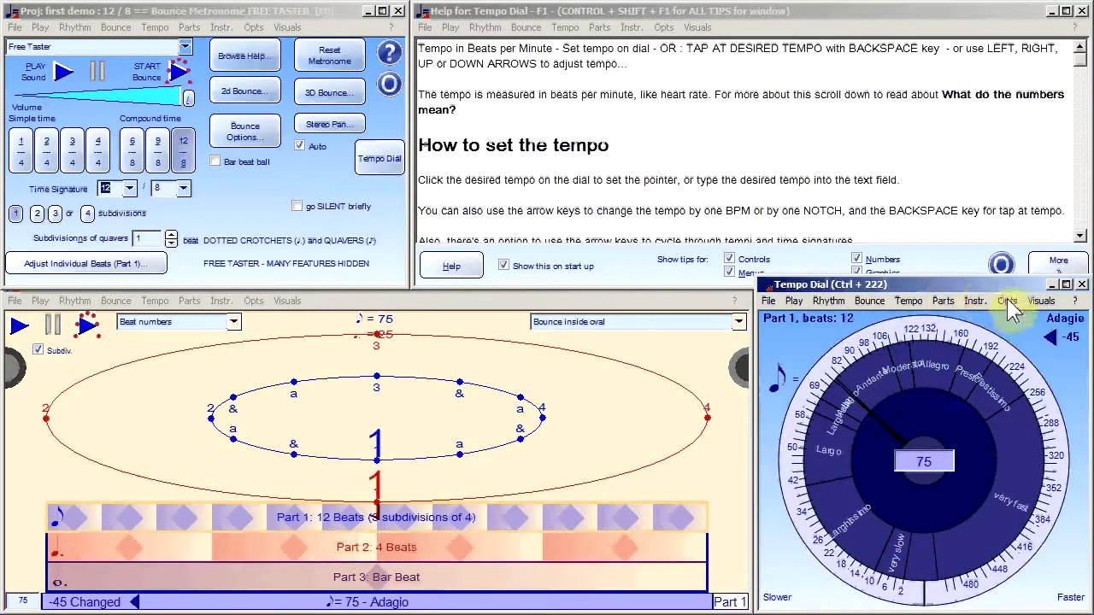
Step: Reset the tempo dial's range, tempo names and design settings through Organise Windows, and close both settings windows
click(909, 301)
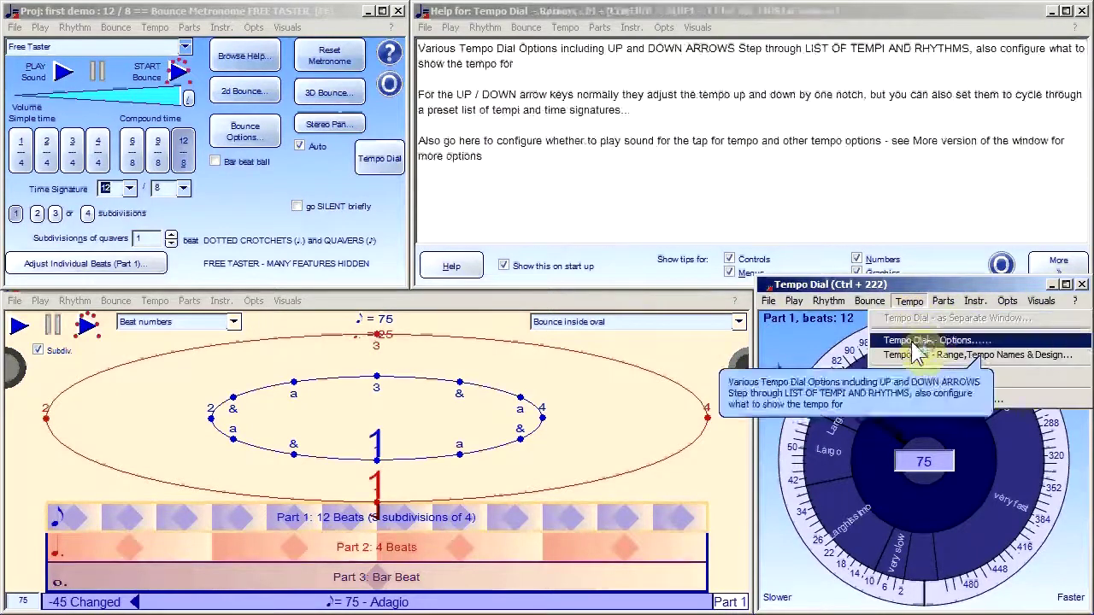
click(918, 366)
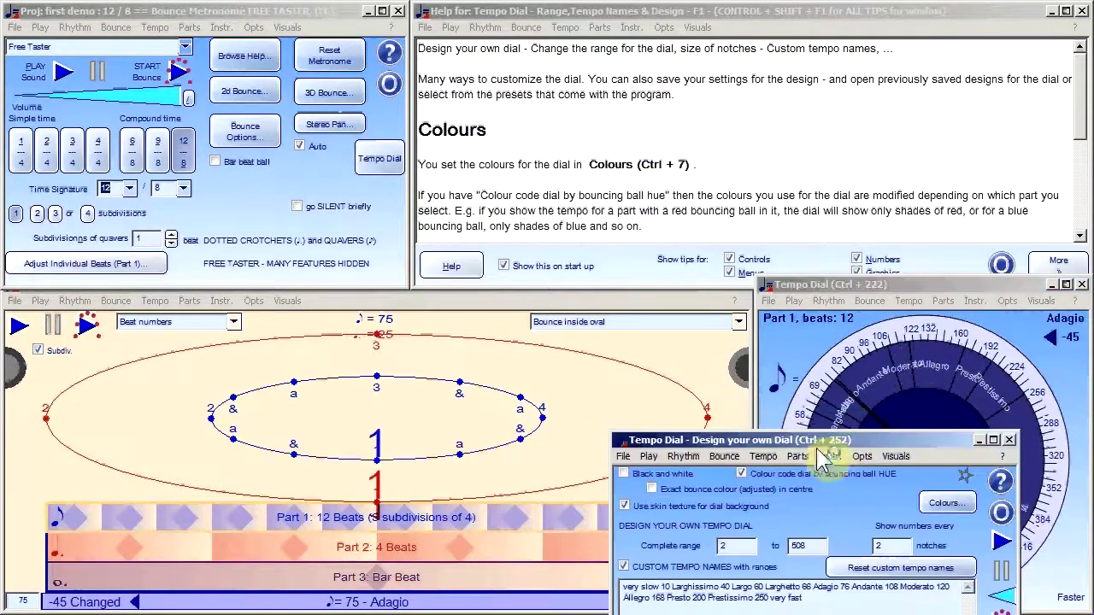
drag(799, 521, 703, 236)
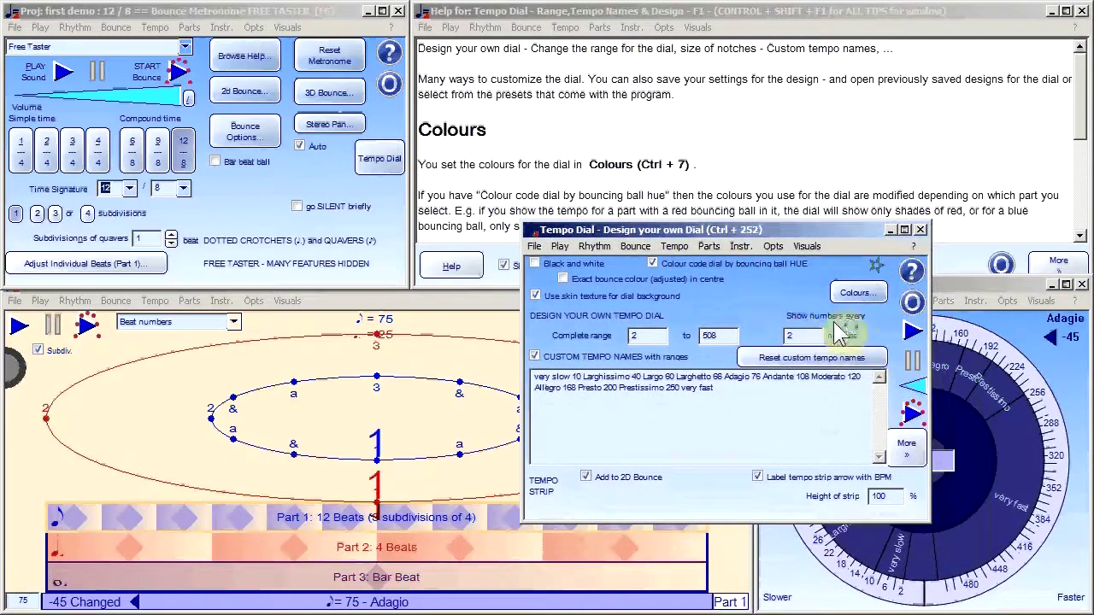
click(850, 358)
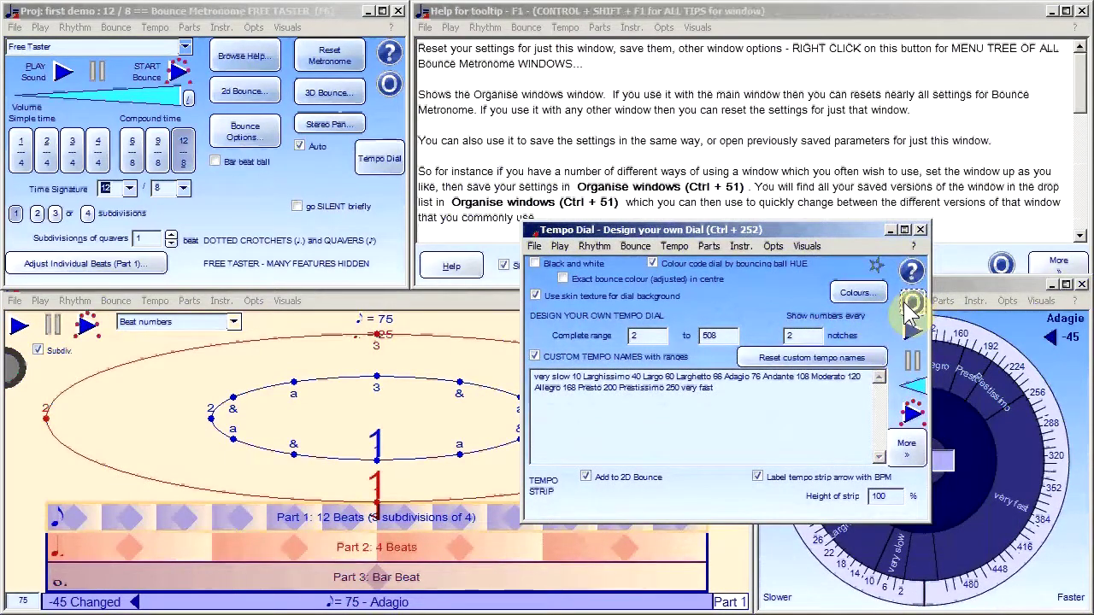
click(910, 308)
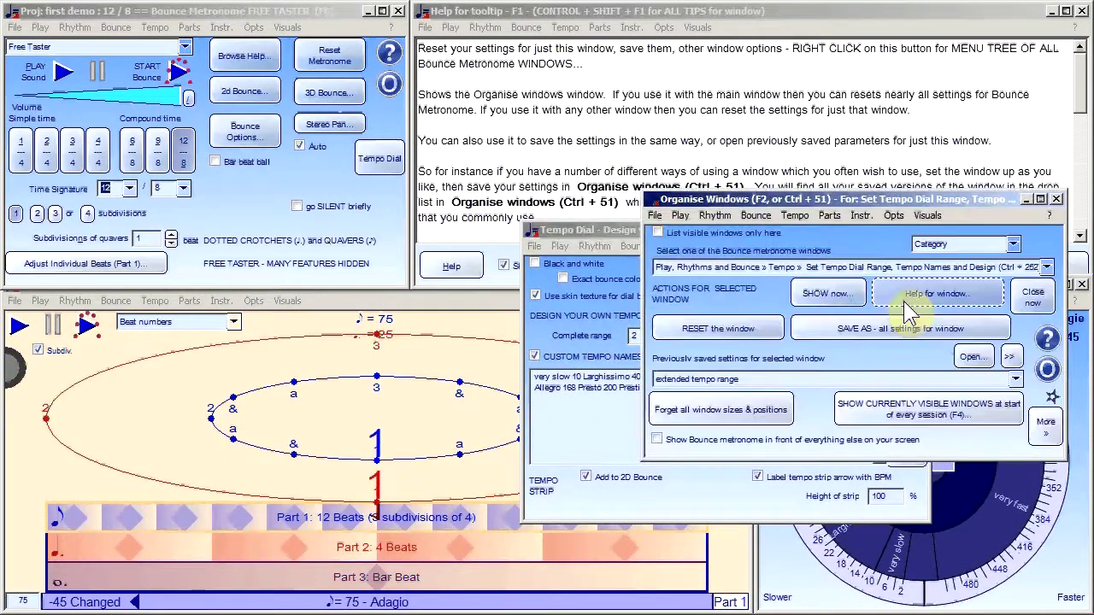
click(705, 329)
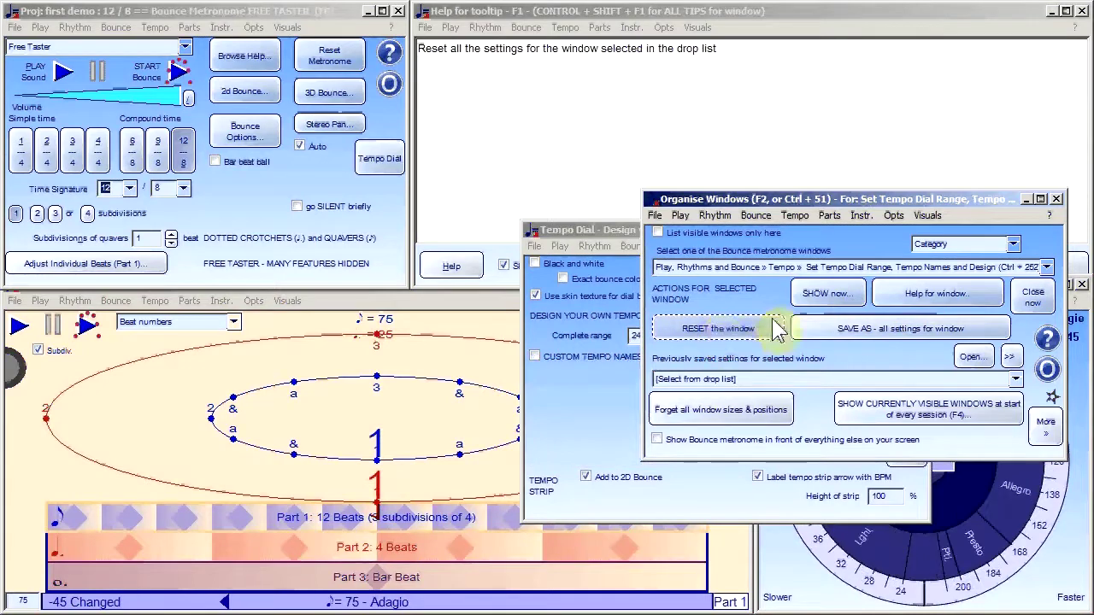
click(1056, 199)
click(921, 229)
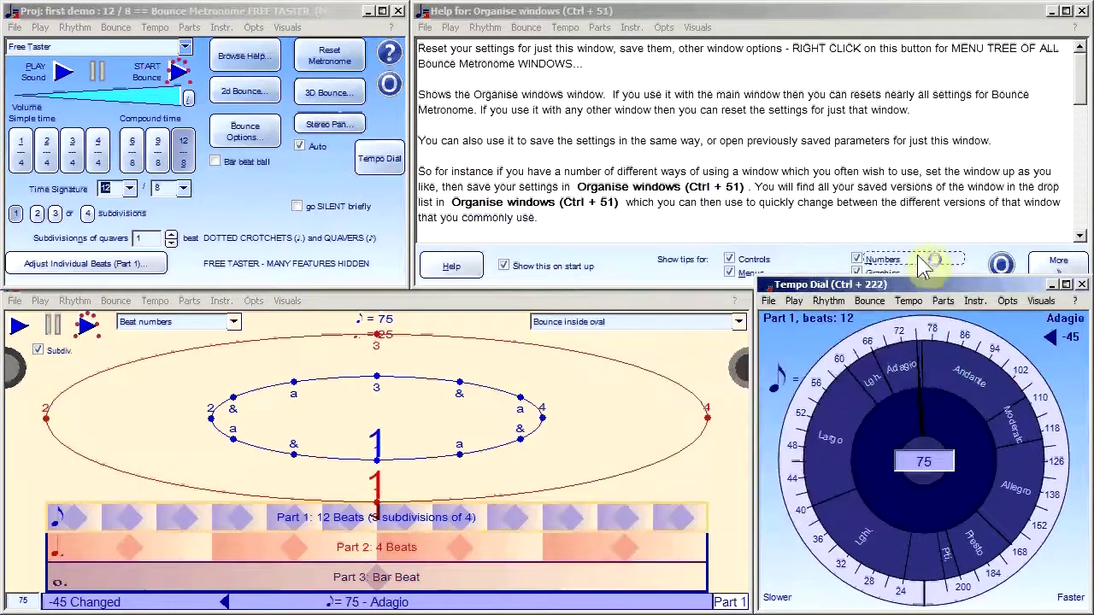
Step: Show the Tempo Dial window full screen and return it to its normal size
double_click(912, 288)
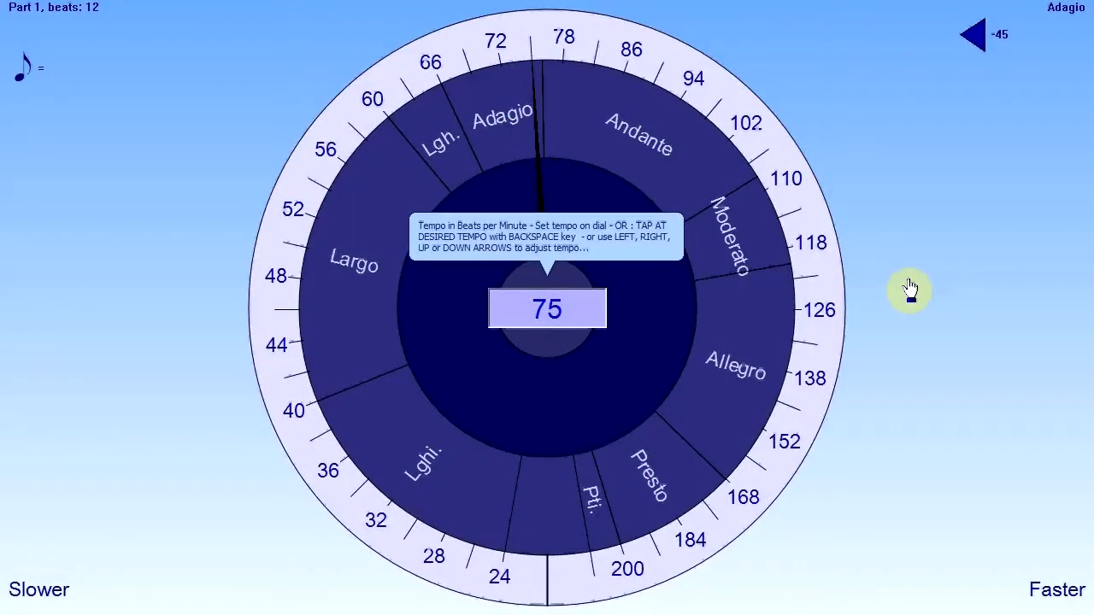
double_click(910, 289)
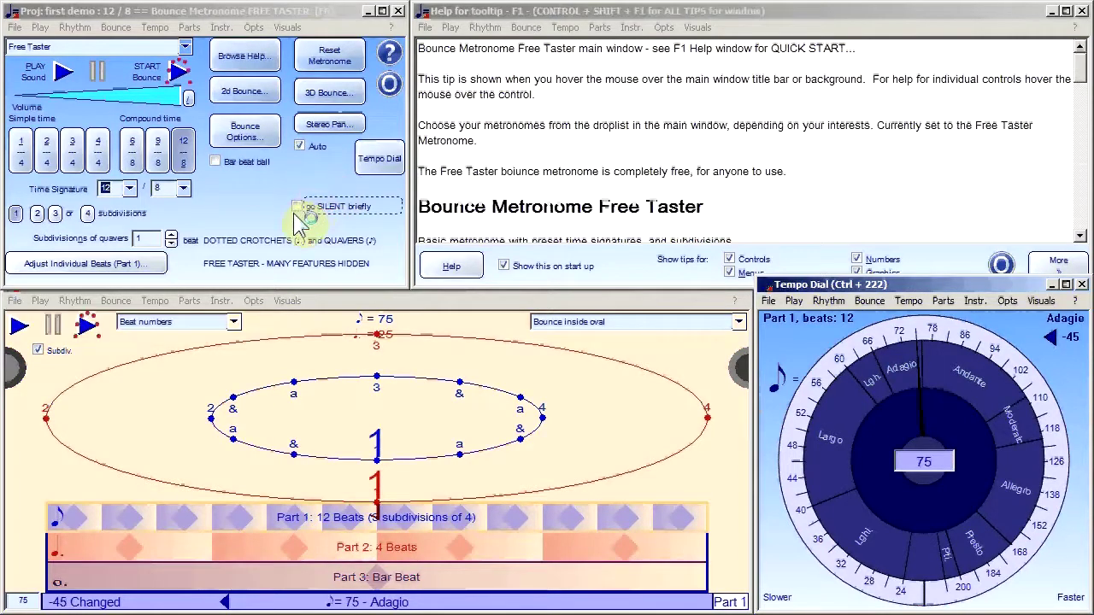
Step: Set the notation in General Options to US Notation (quarter notes, etc), moving the options window clear of the main window
mouse_move(295, 214)
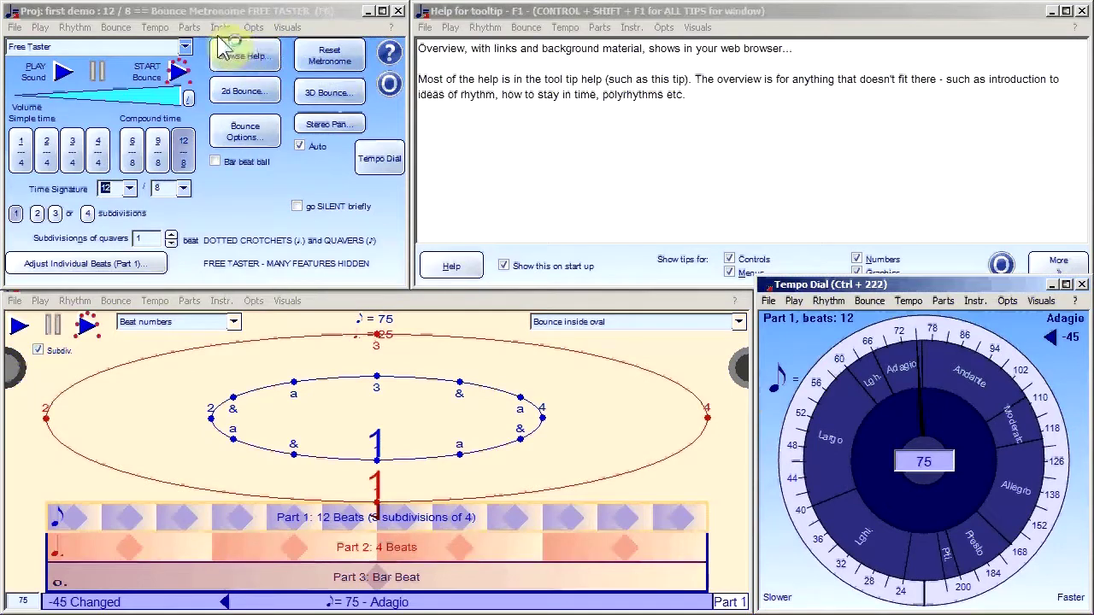
click(254, 27)
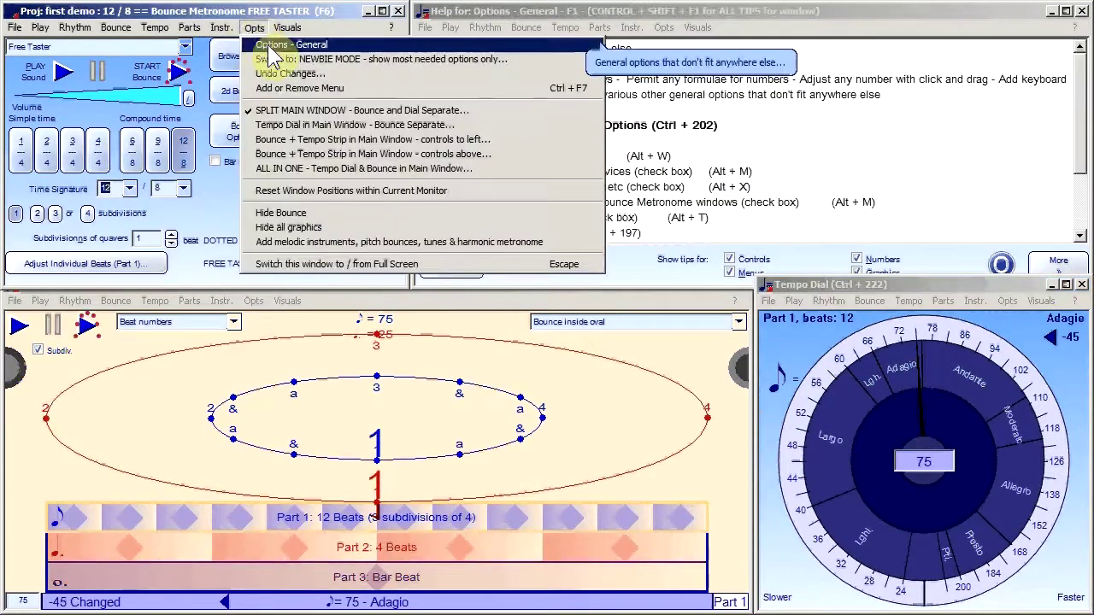
click(272, 53)
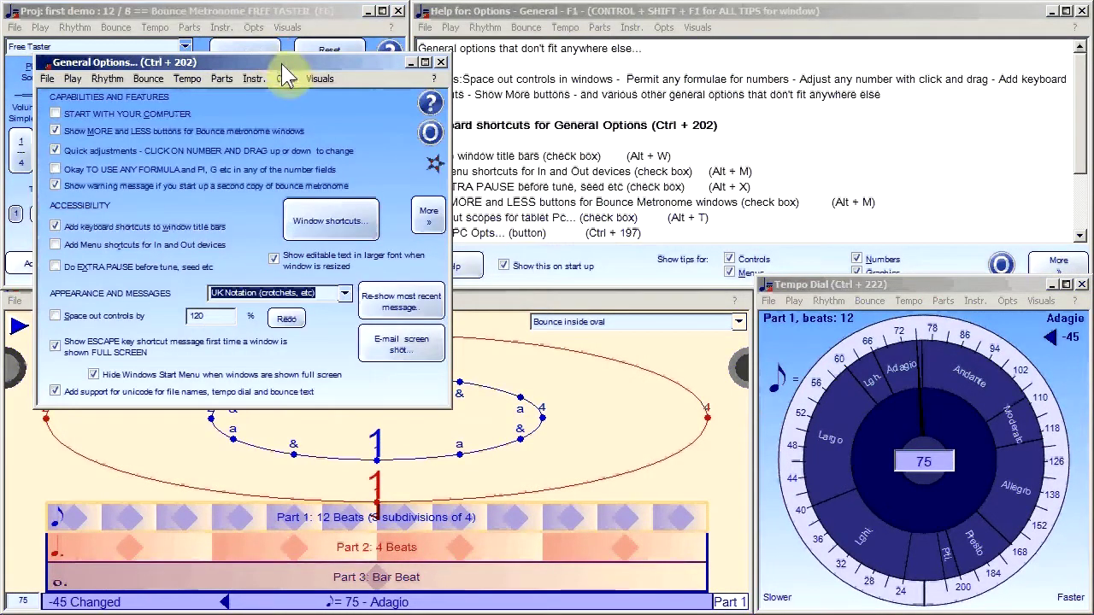
drag(286, 57, 641, 43)
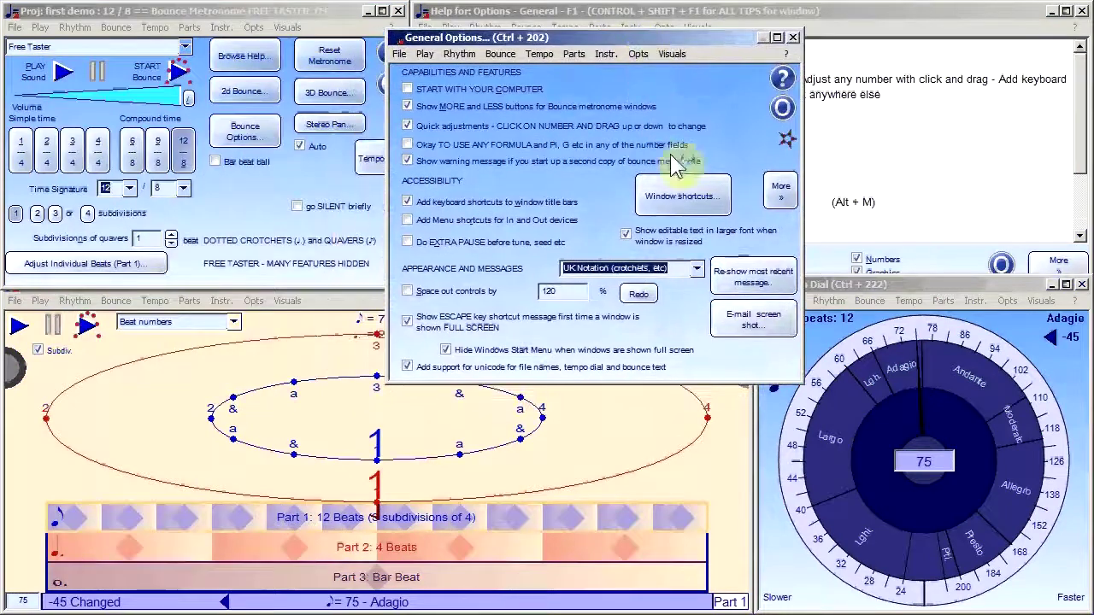
click(698, 272)
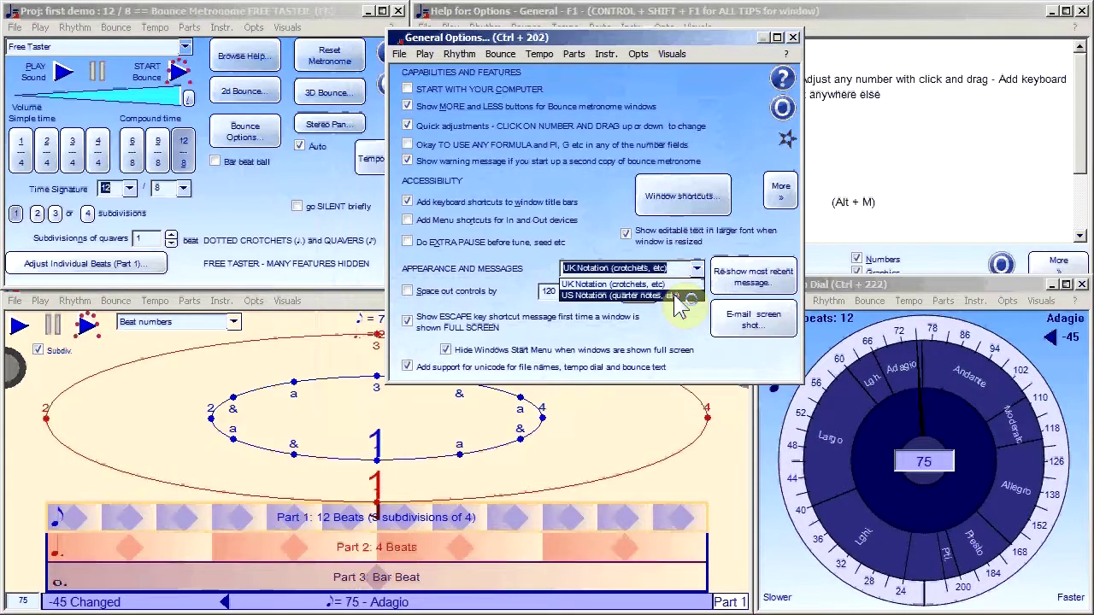
click(675, 297)
click(612, 422)
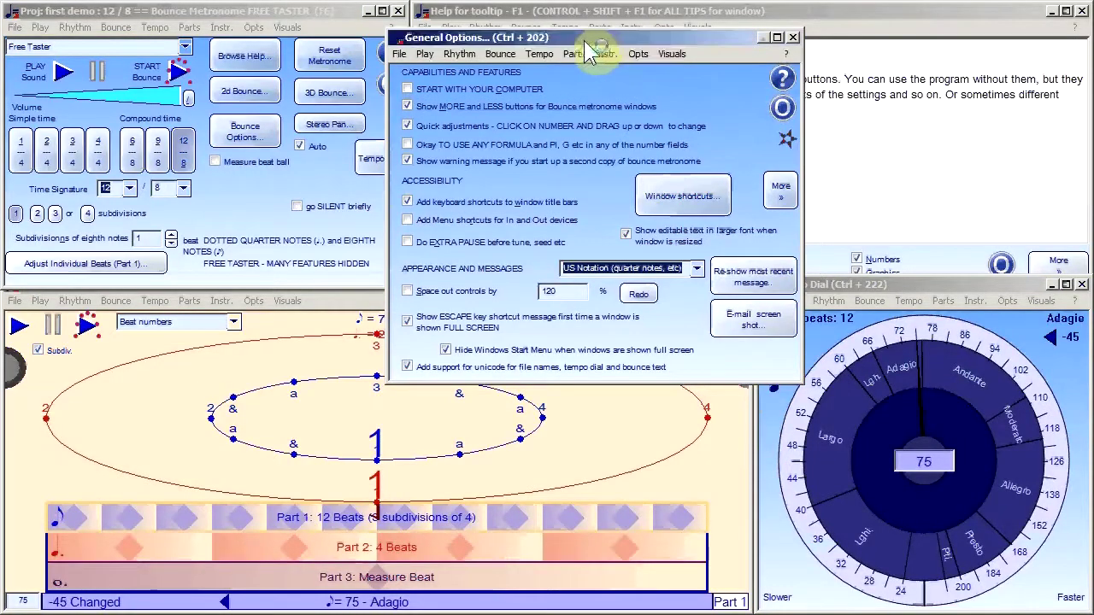
drag(588, 53, 613, 27)
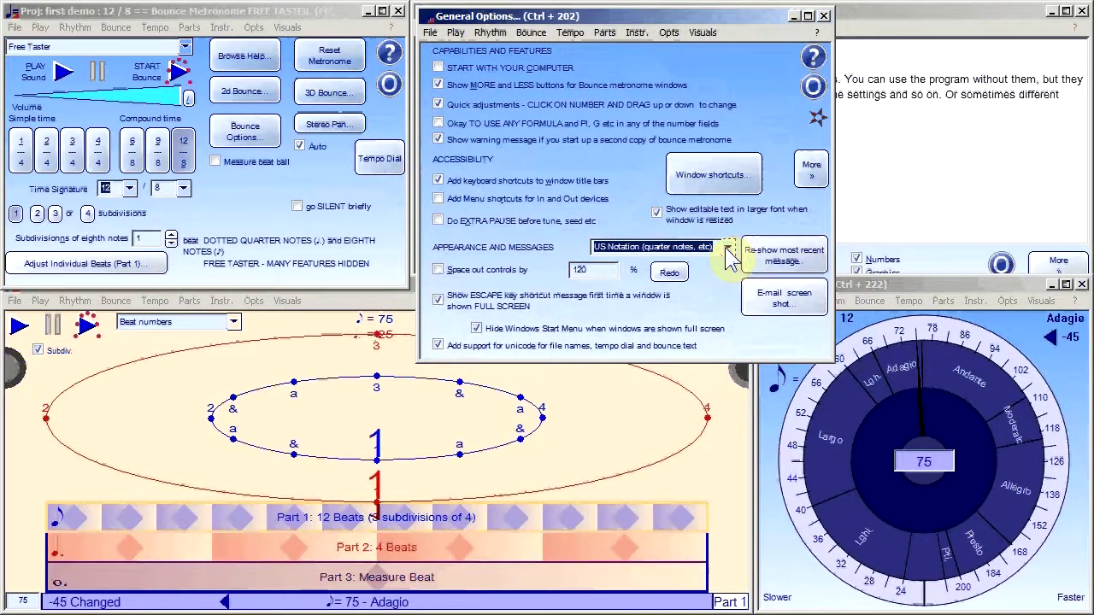
drag(683, 23, 654, 23)
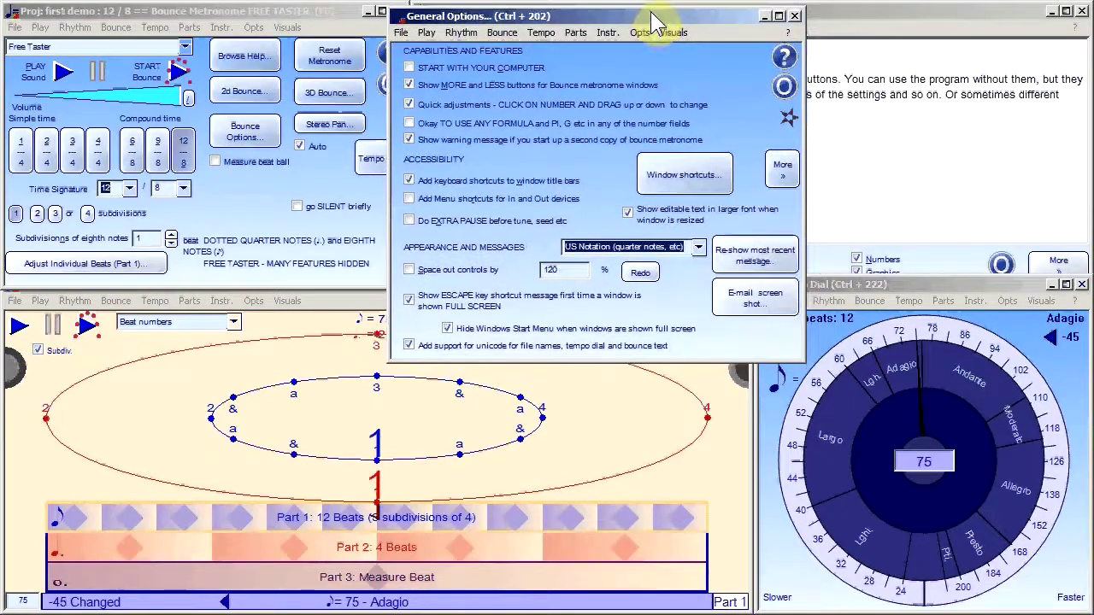
click(703, 254)
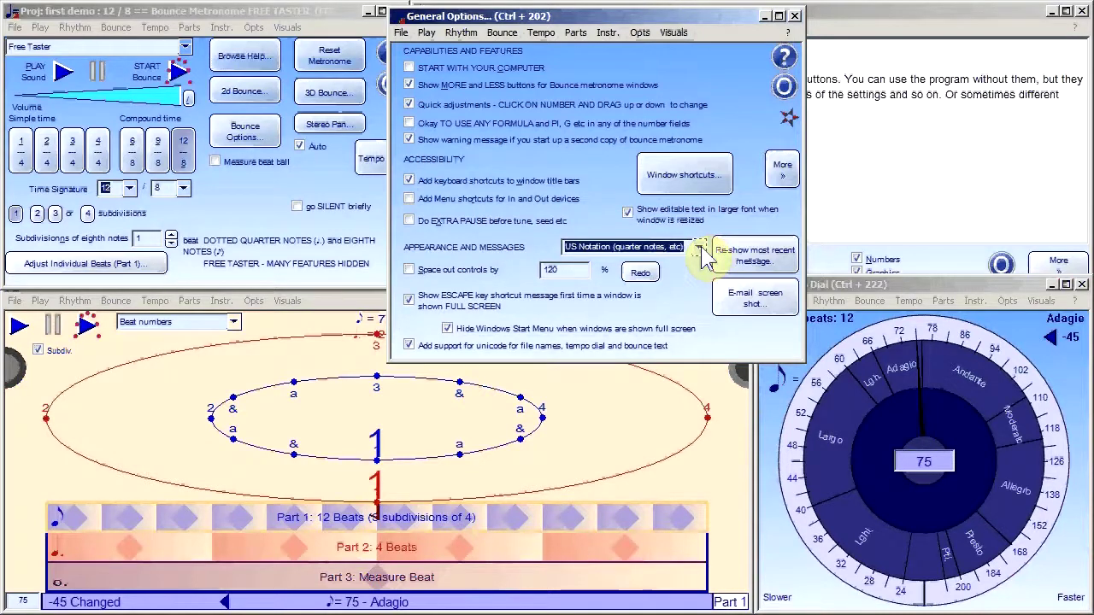
drag(648, 18, 539, 35)
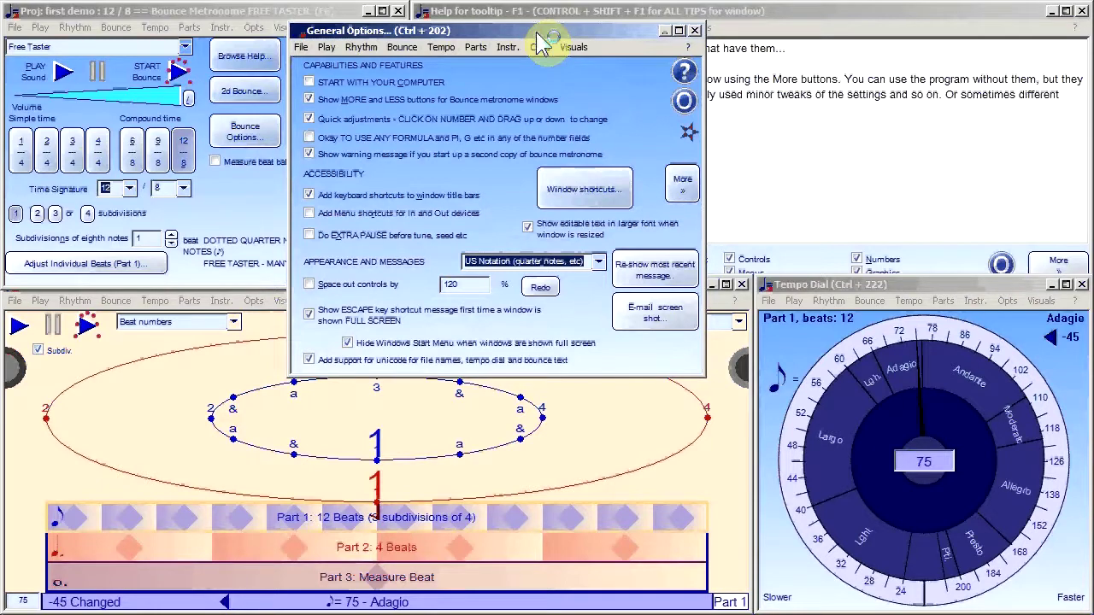
drag(544, 41, 590, 38)
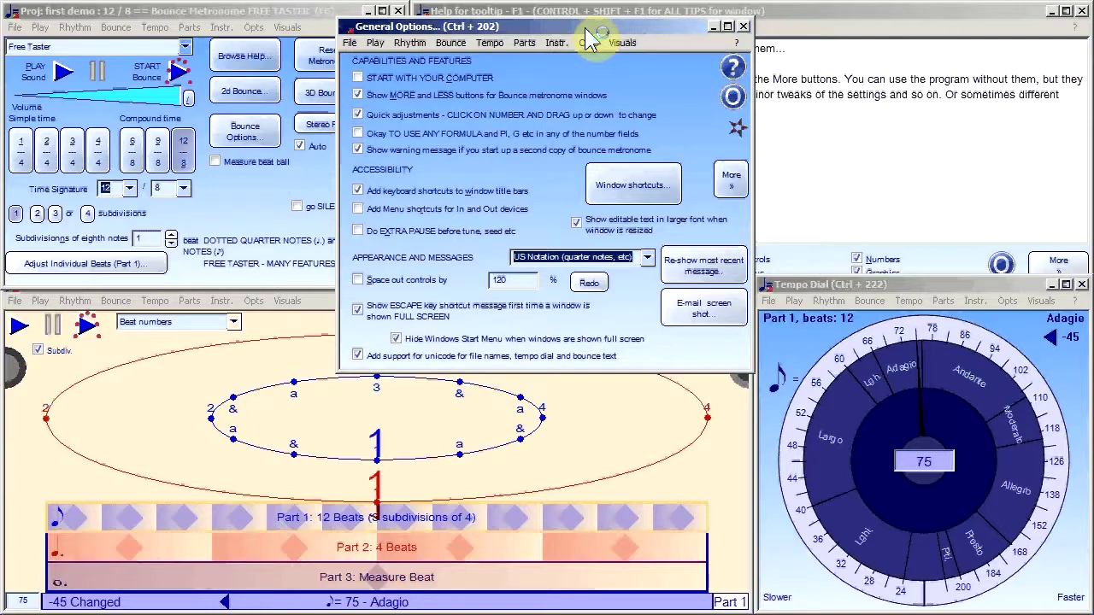
drag(587, 35, 577, 32)
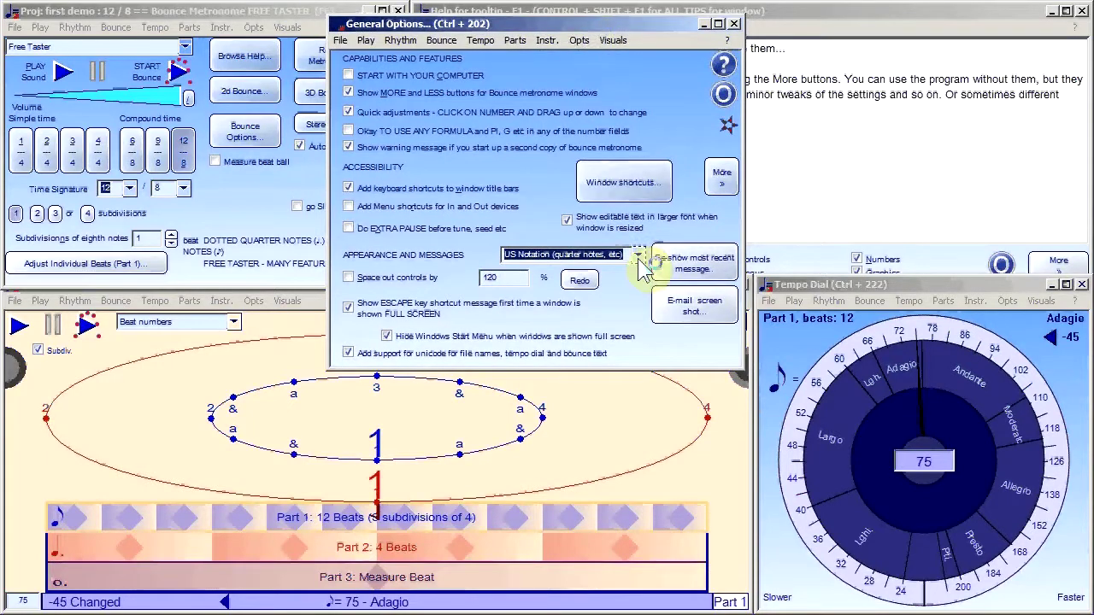
drag(521, 27, 552, 45)
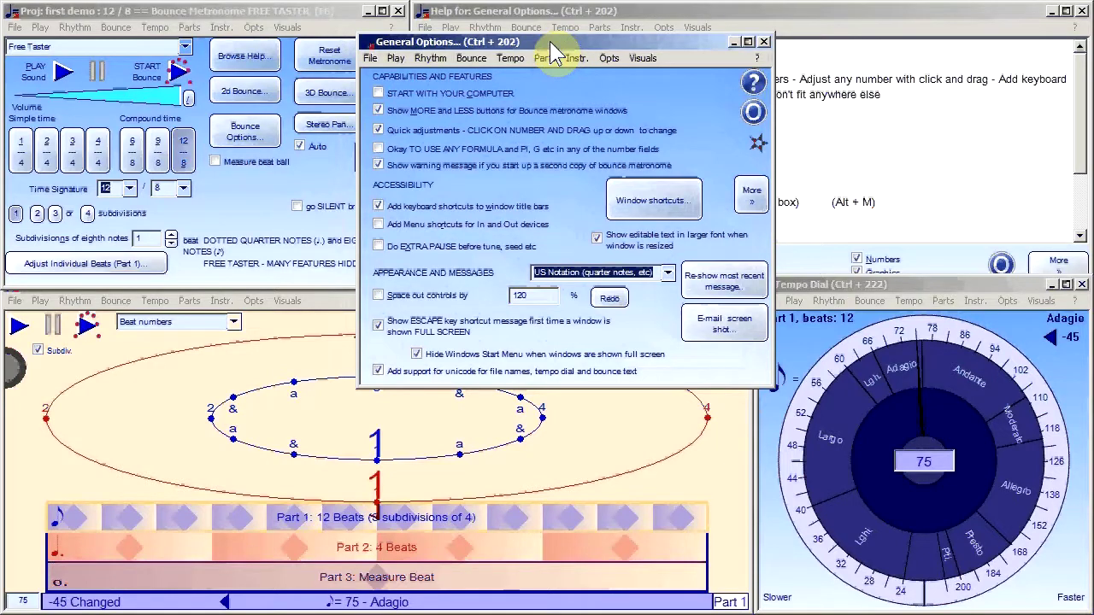
mouse_move(550, 47)
mouse_down()
mouse_move(582, 36)
mouse_move(541, 38)
mouse_up()
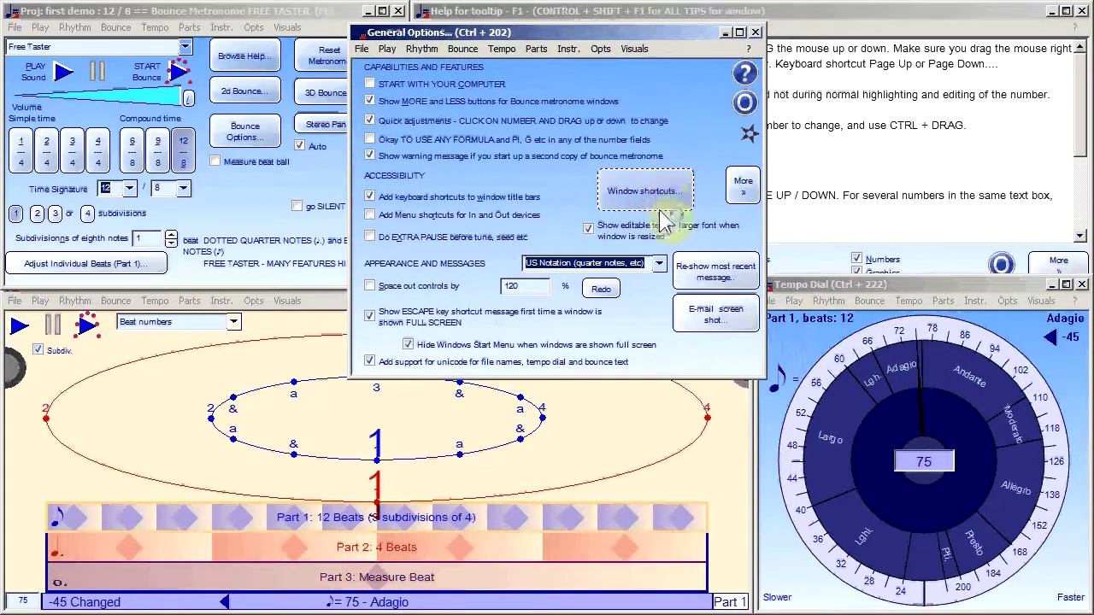
click(662, 269)
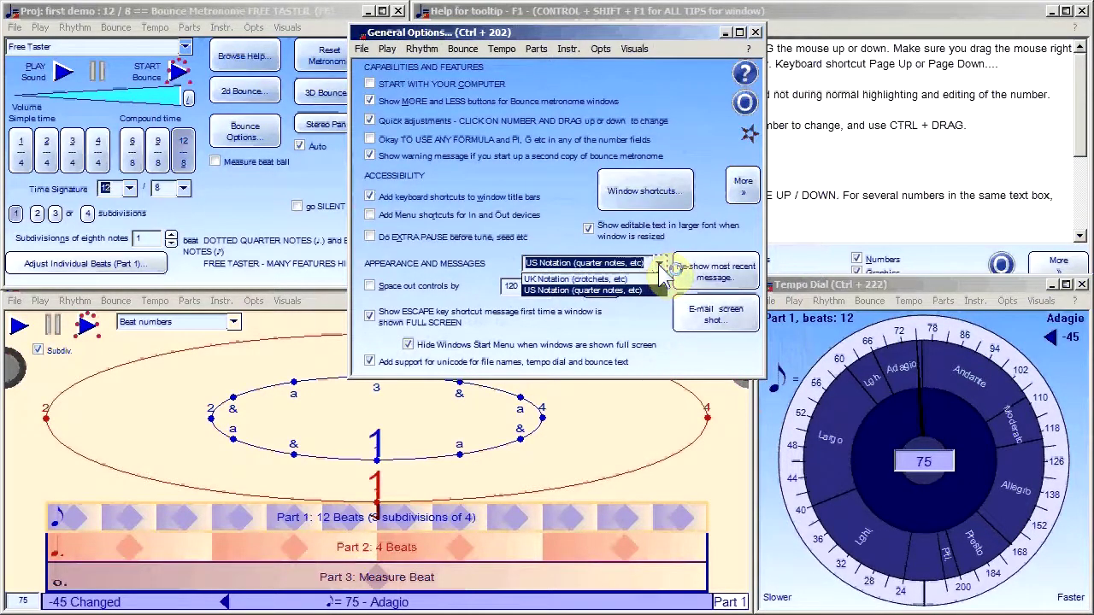
click(664, 272)
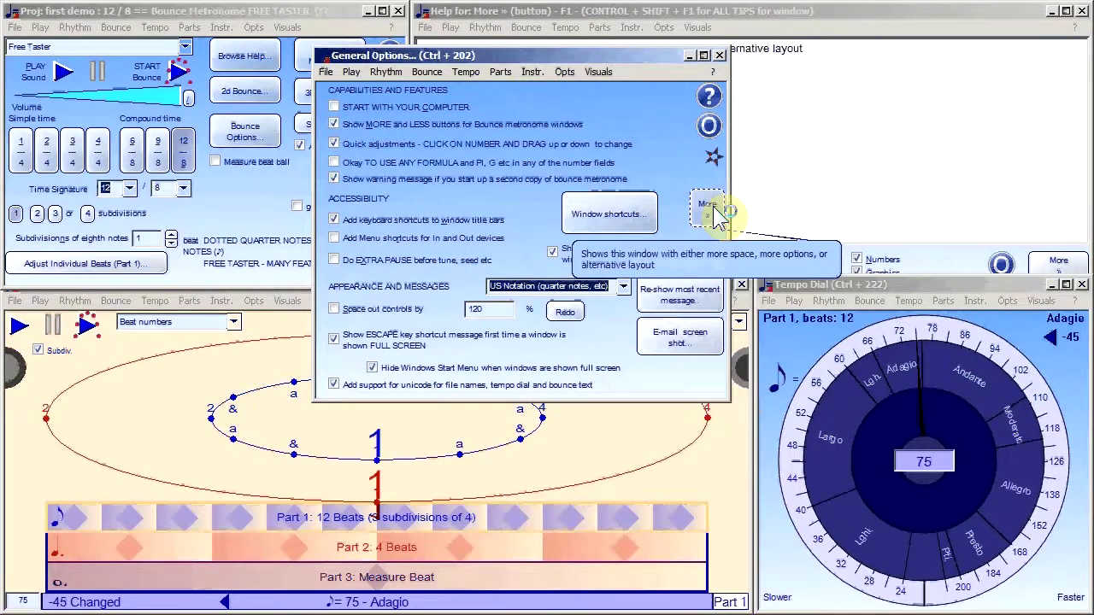
Step: Switch the program from the General Options window to NEWBIE MODE and accept the confirmation
click(567, 75)
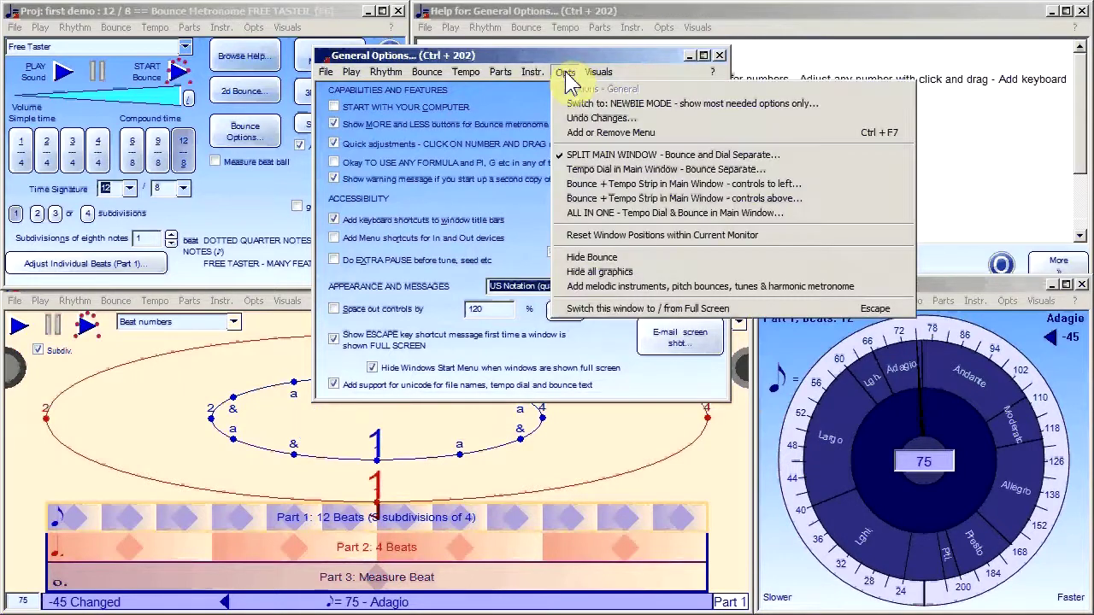
click(598, 104)
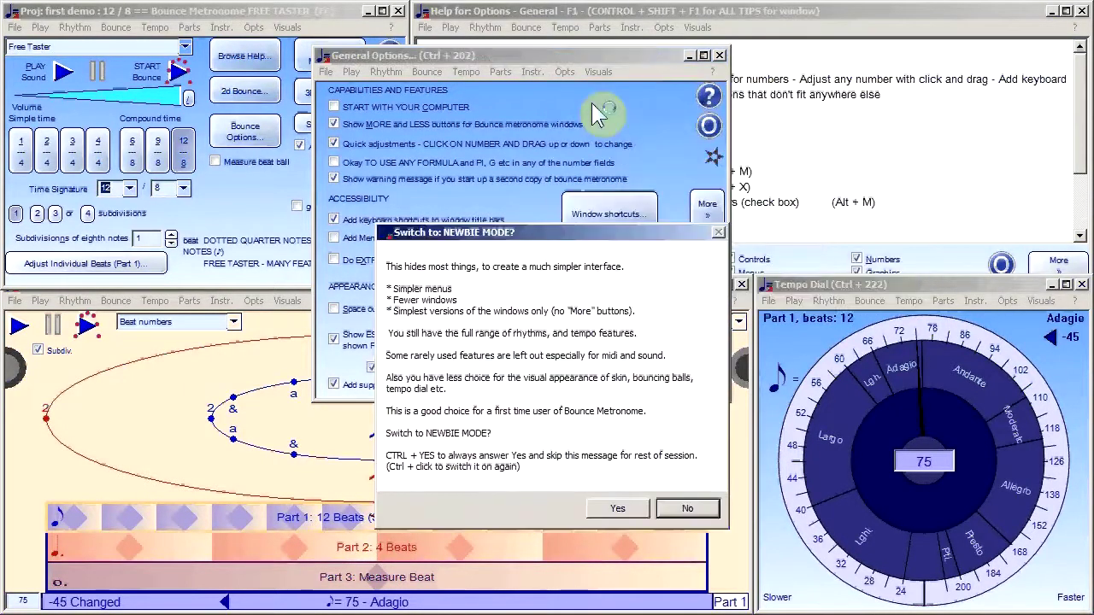
click(624, 511)
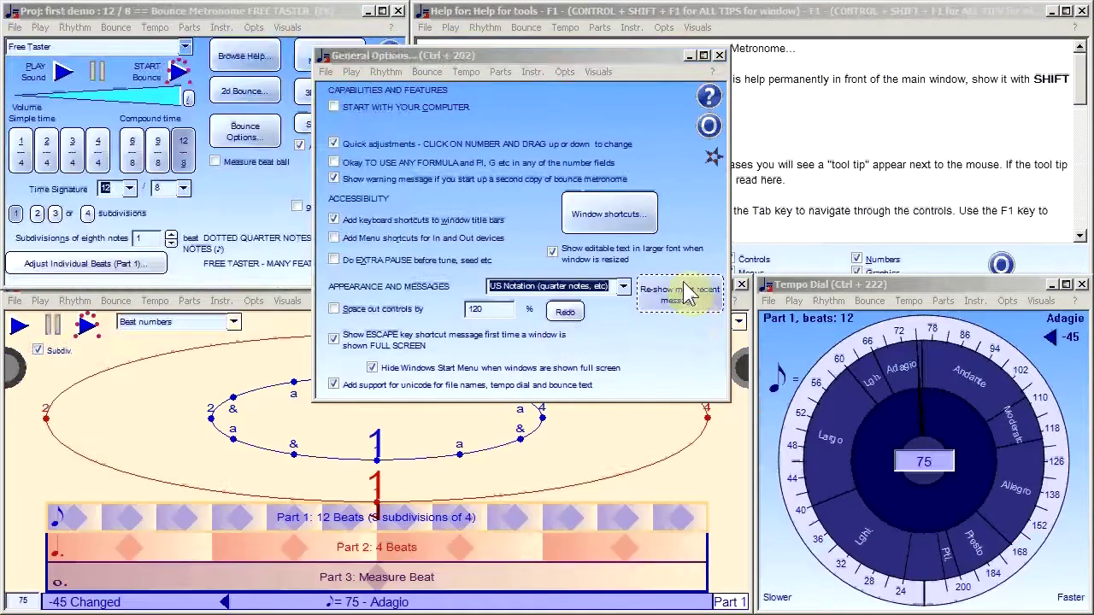
click(688, 295)
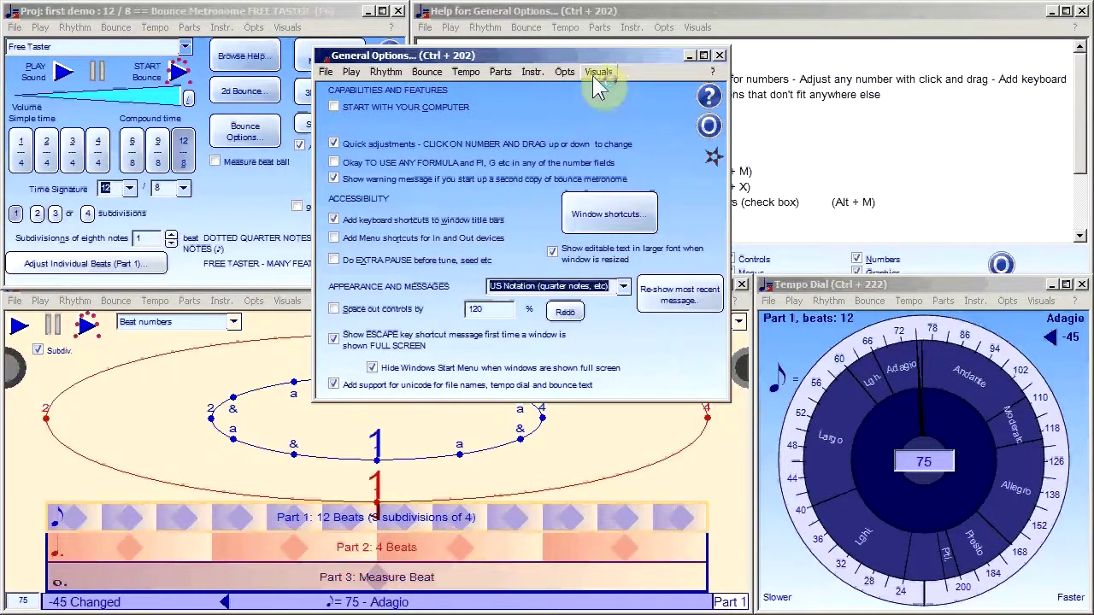
Step: Open the window for designing the tempo dial and move it over the General Options window
click(466, 71)
click(528, 133)
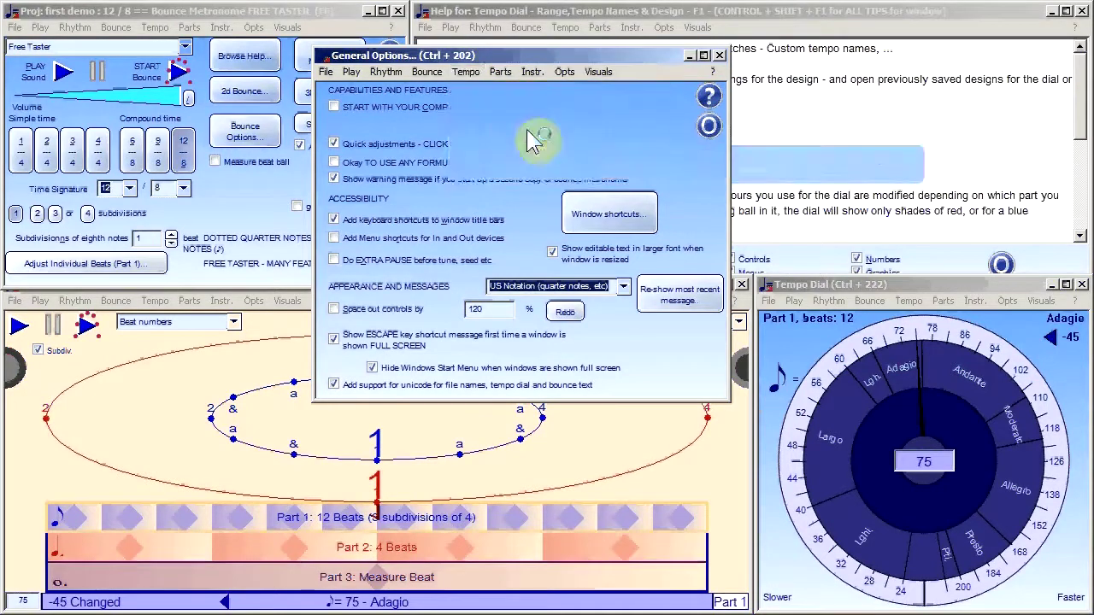
drag(633, 239, 407, 92)
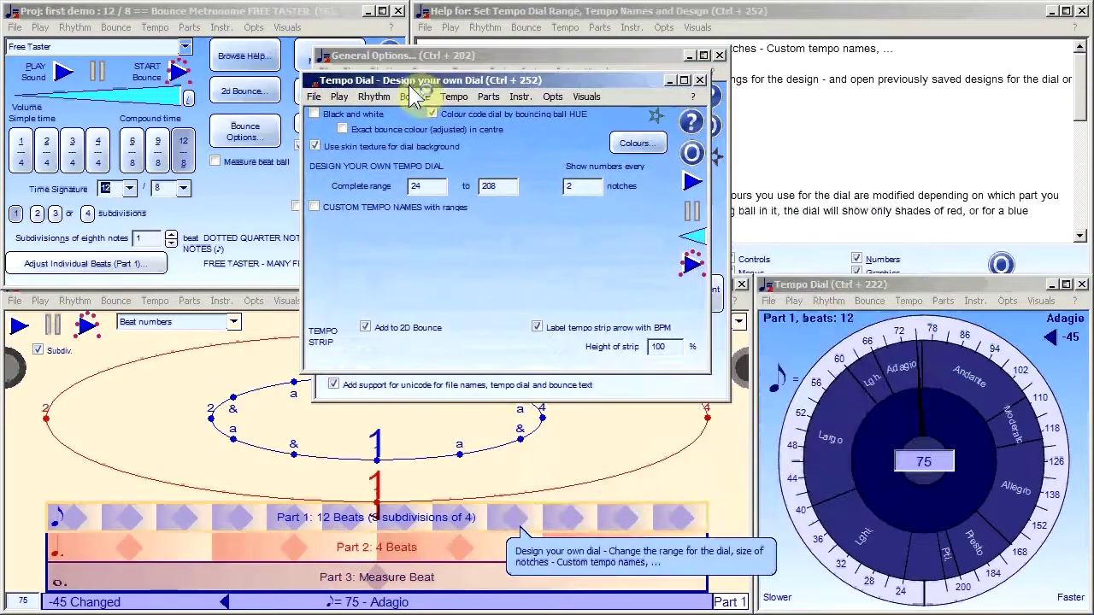
Step: Switch the program to ADVANCED MODE and accept the confirmation
click(552, 97)
click(578, 137)
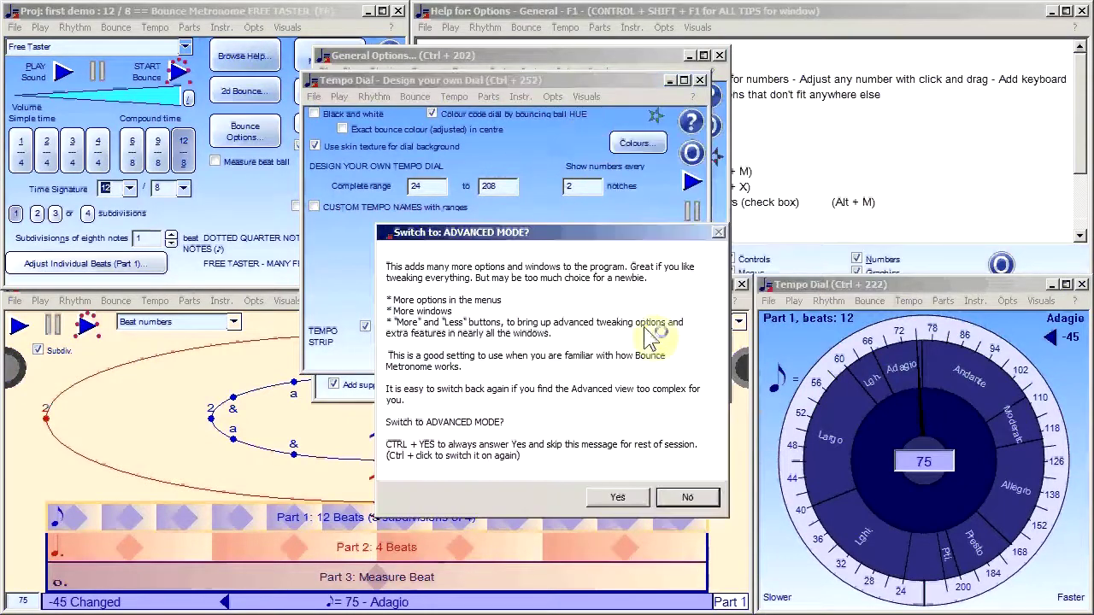
click(604, 498)
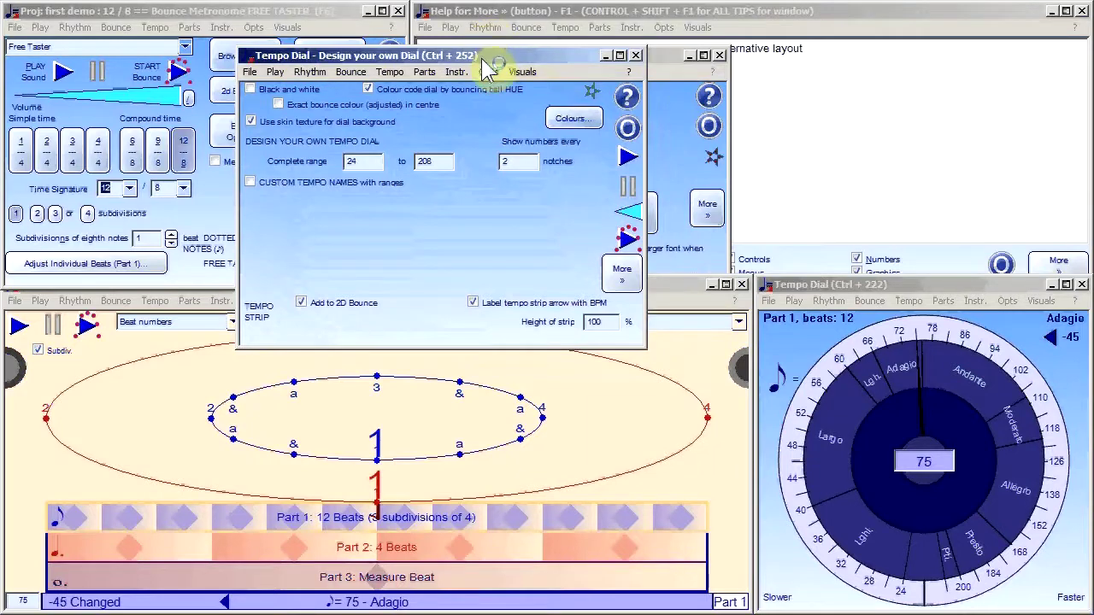
Step: Move the dial design window off General Options and try its alternative layout with more options
drag(484, 61, 418, 60)
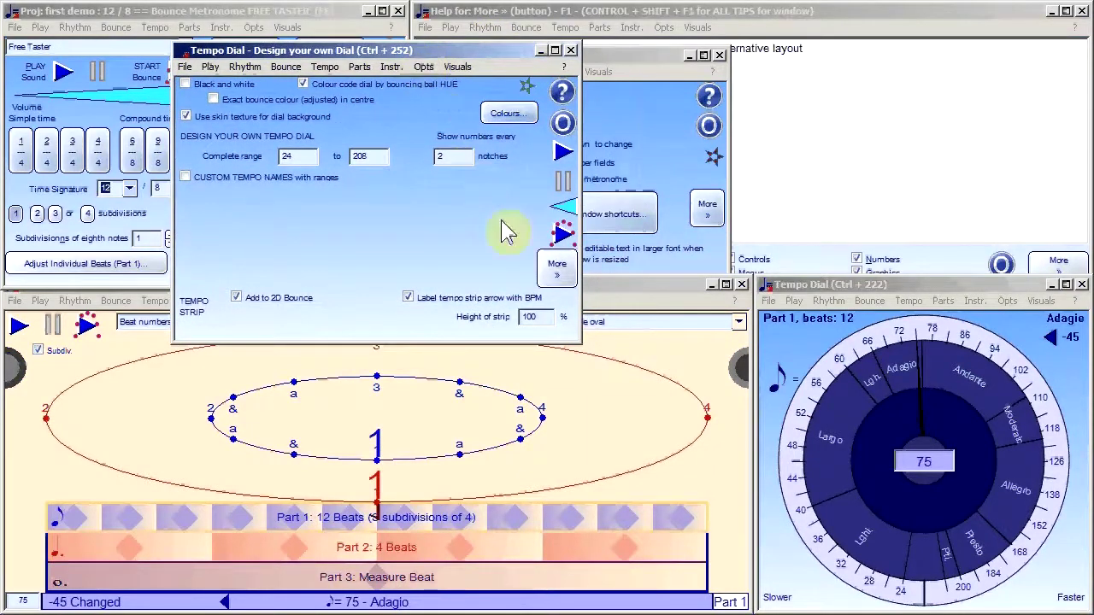
click(555, 270)
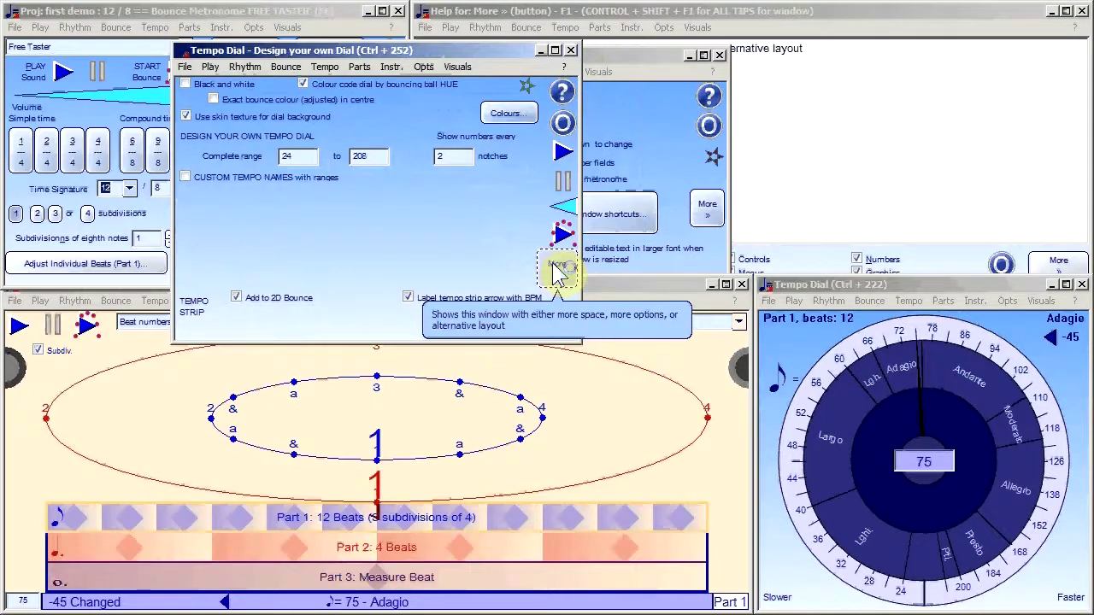
click(555, 270)
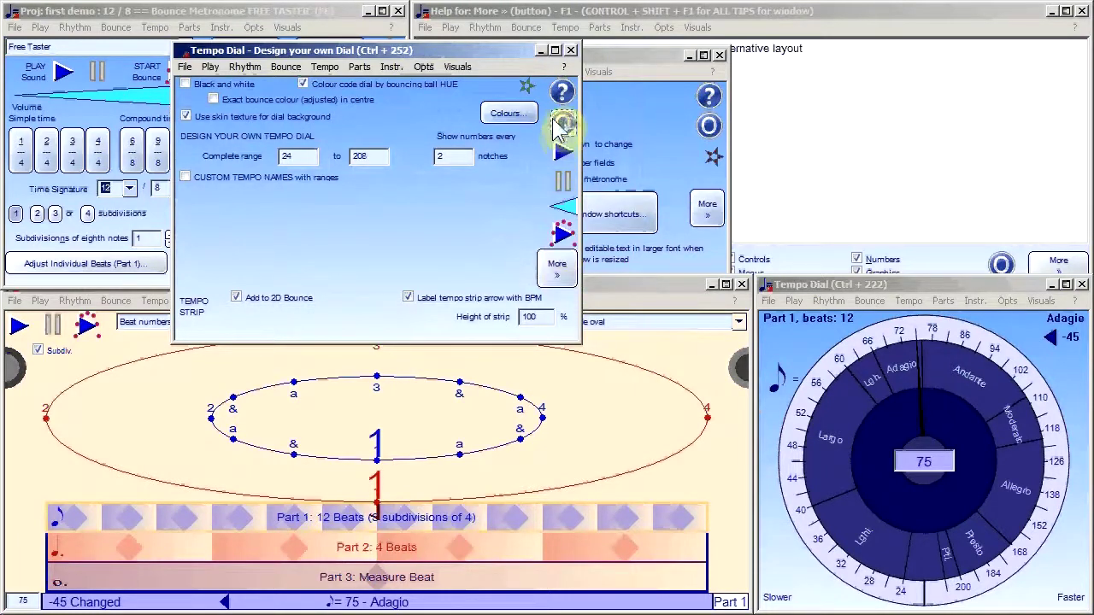
Step: Open Organise Windows for the dial design window, browse its list of all metronome windows, and move it clear of the dial design window
click(563, 127)
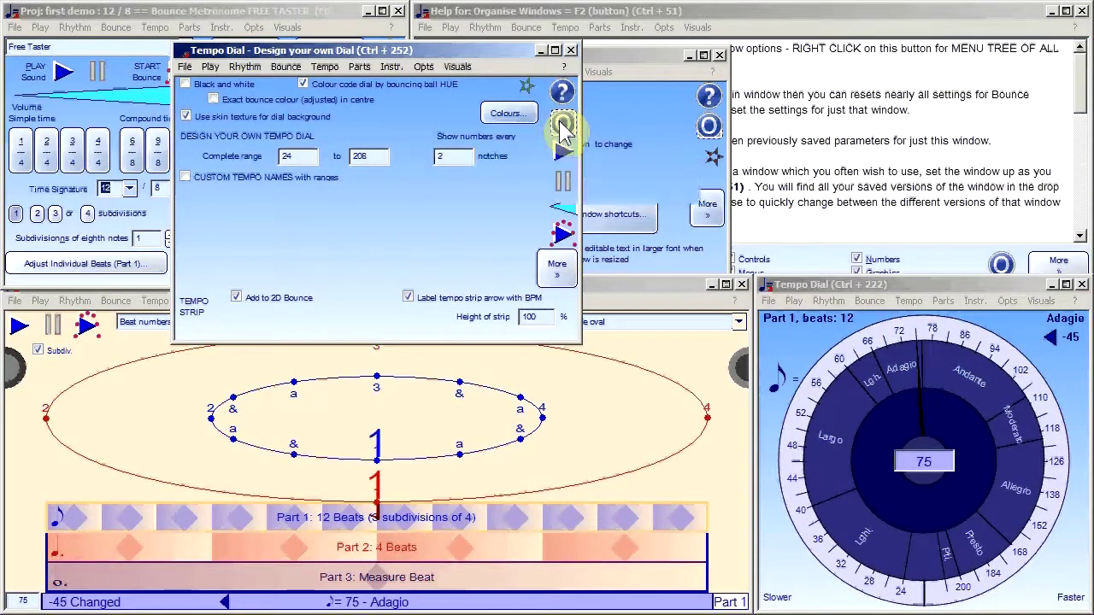
drag(905, 202, 693, 96)
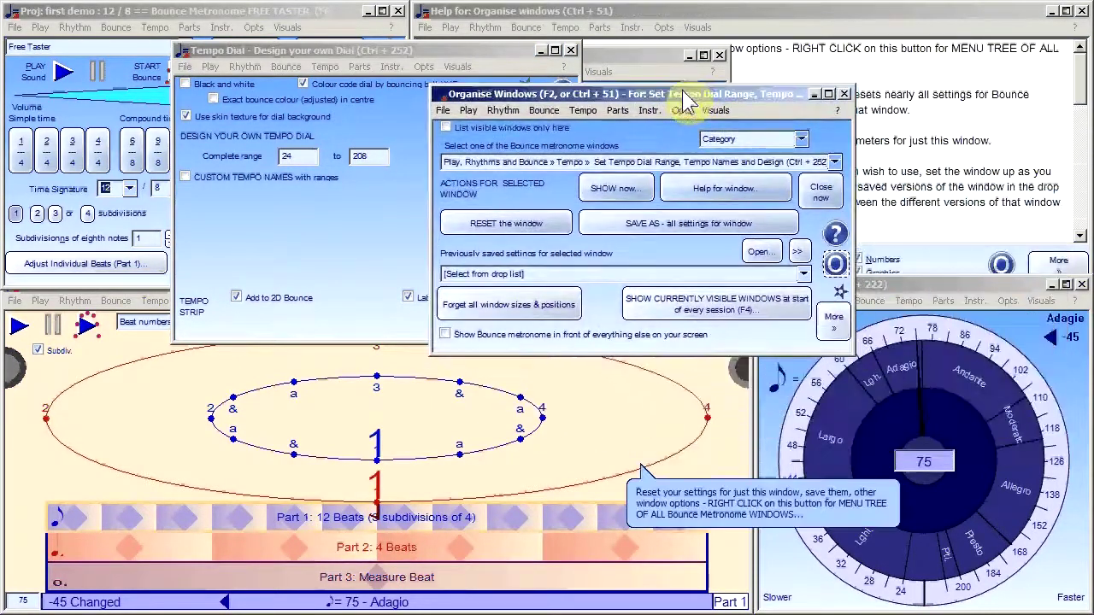
click(831, 165)
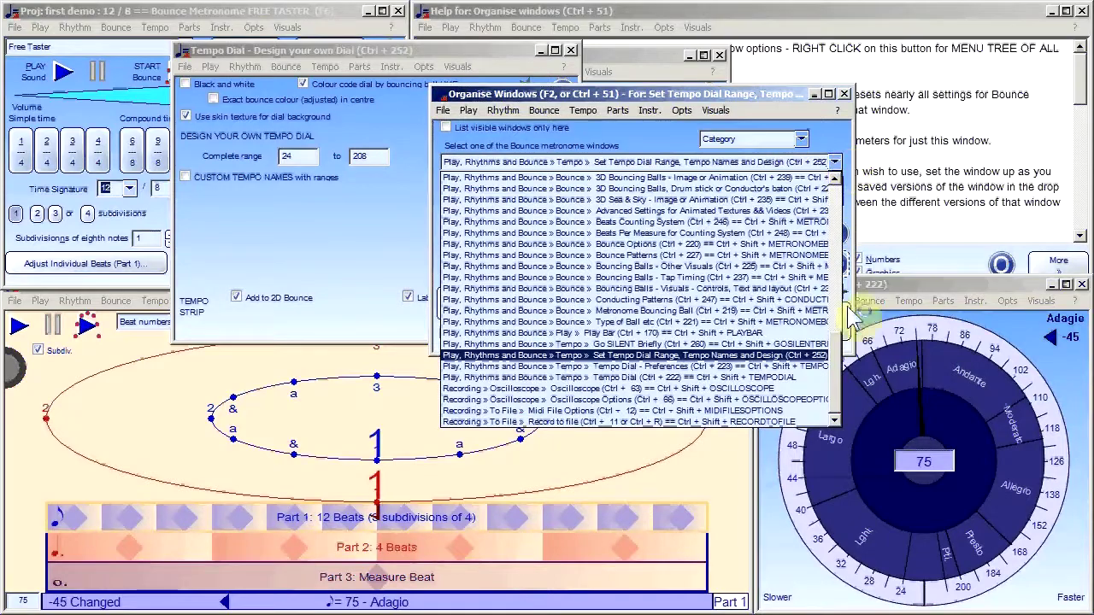
drag(842, 359, 829, 213)
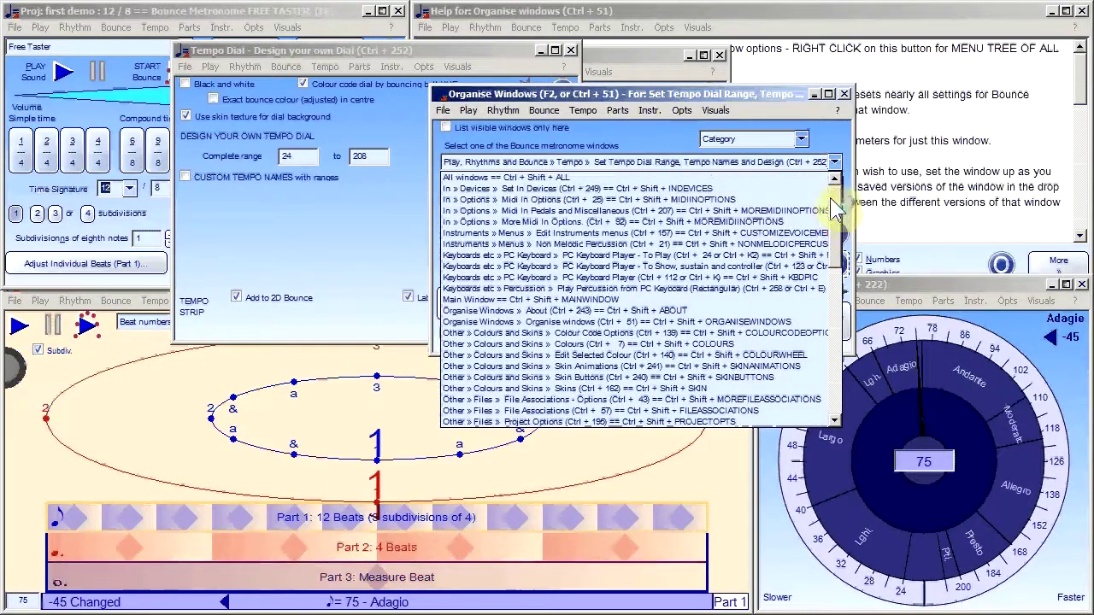
click(843, 96)
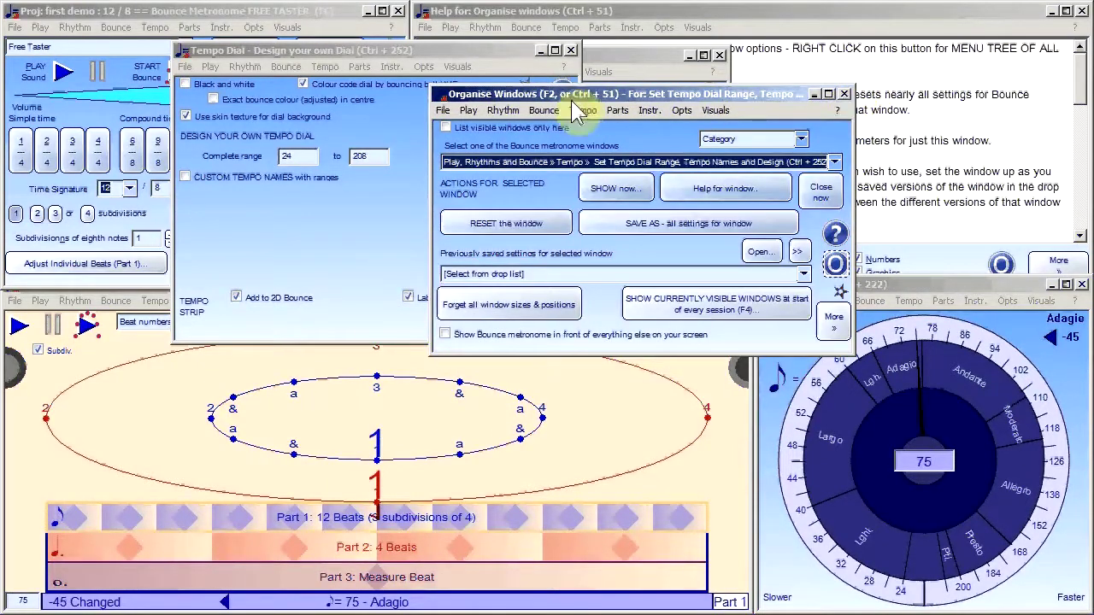
drag(578, 98, 523, 170)
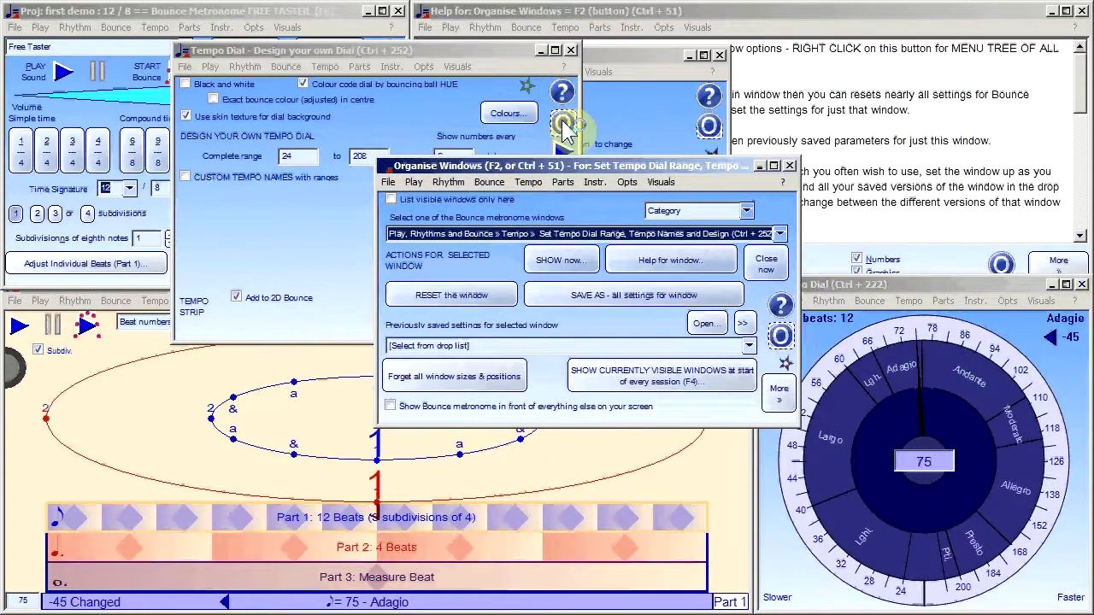
Step: Examine the menu tree of all metronome windows from the dial design window, then dismiss it and move the design window over Organise Windows
right_click(563, 125)
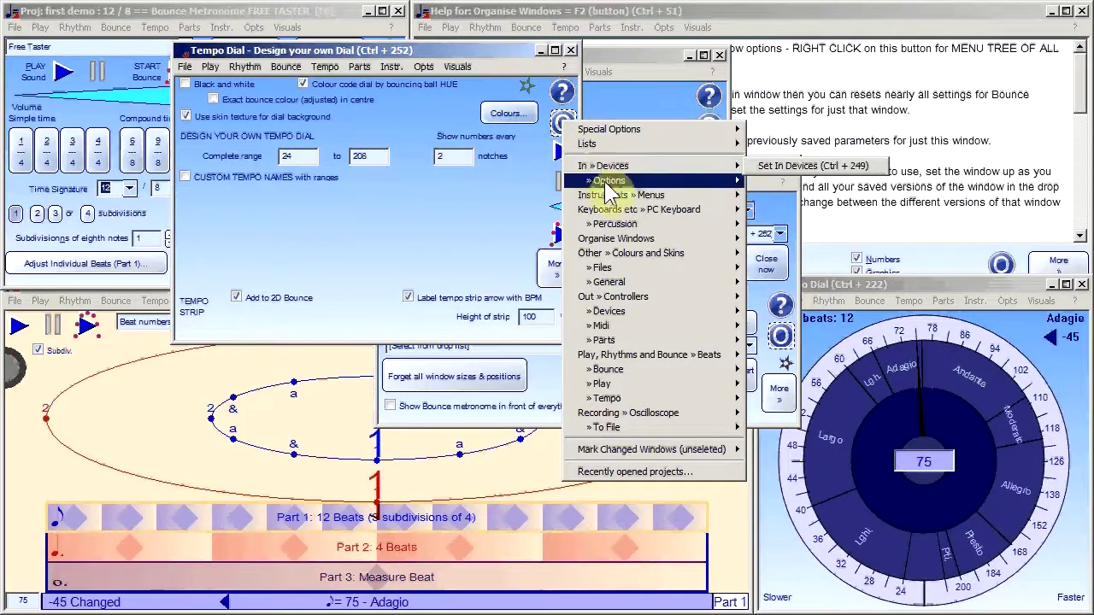
mouse_move(619, 197)
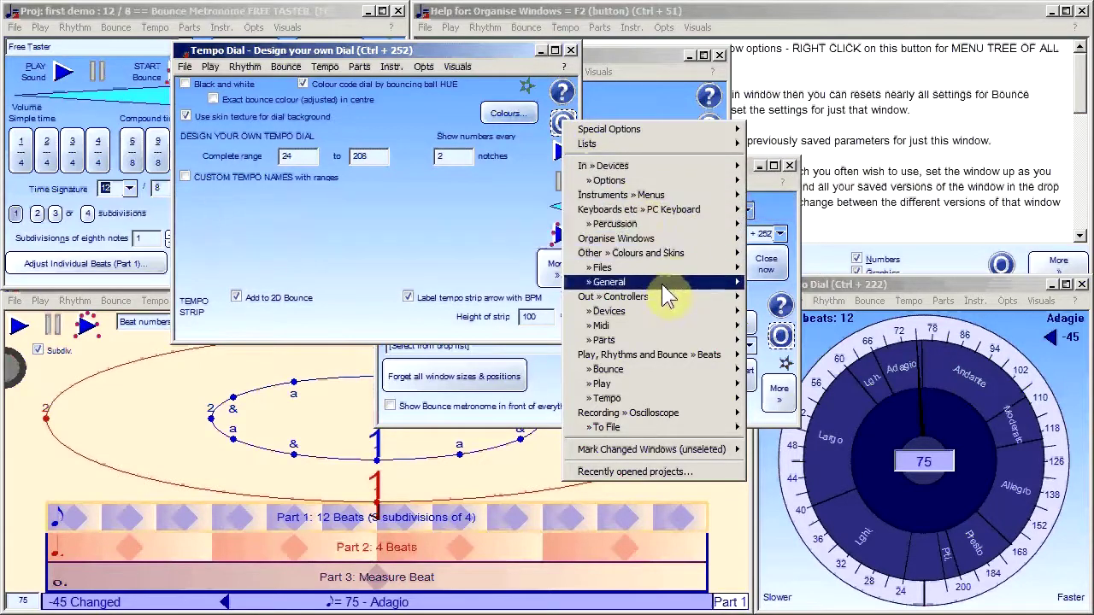
mouse_move(701, 299)
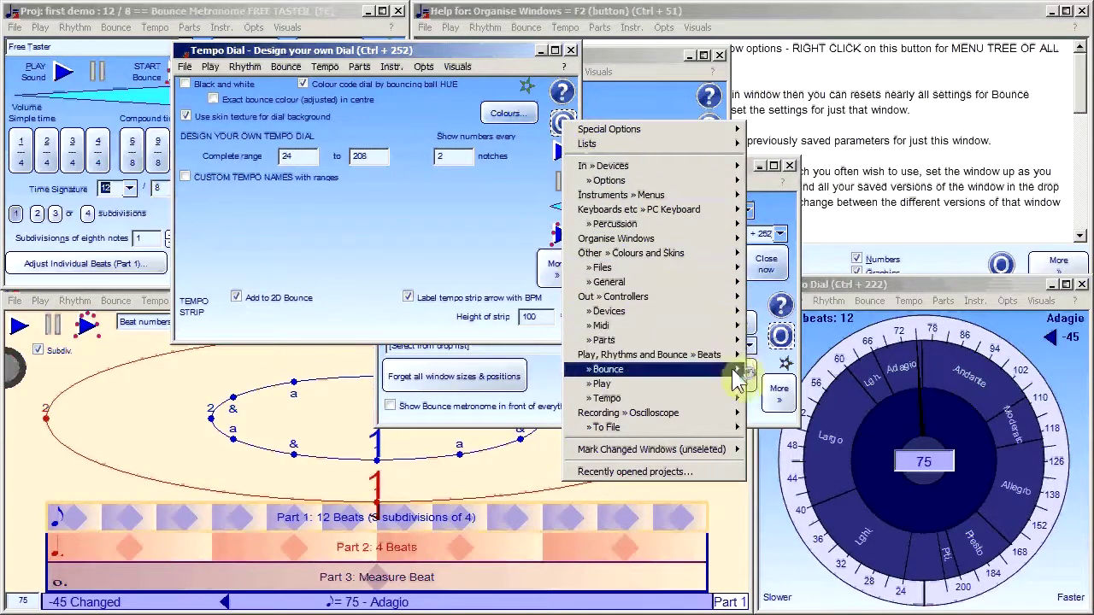
mouse_move(730, 418)
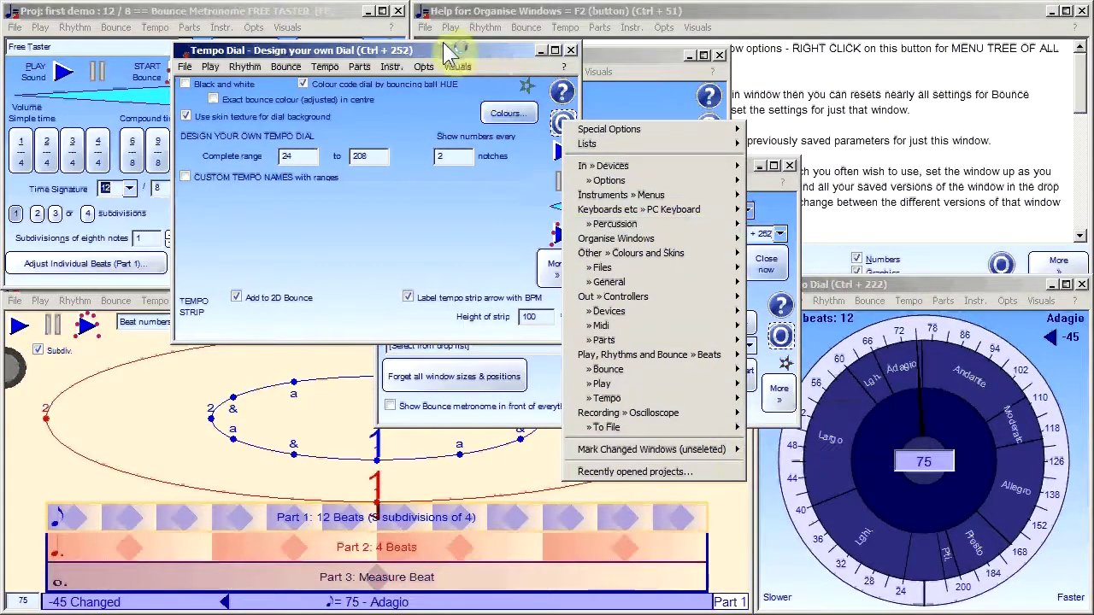
drag(434, 53, 595, 65)
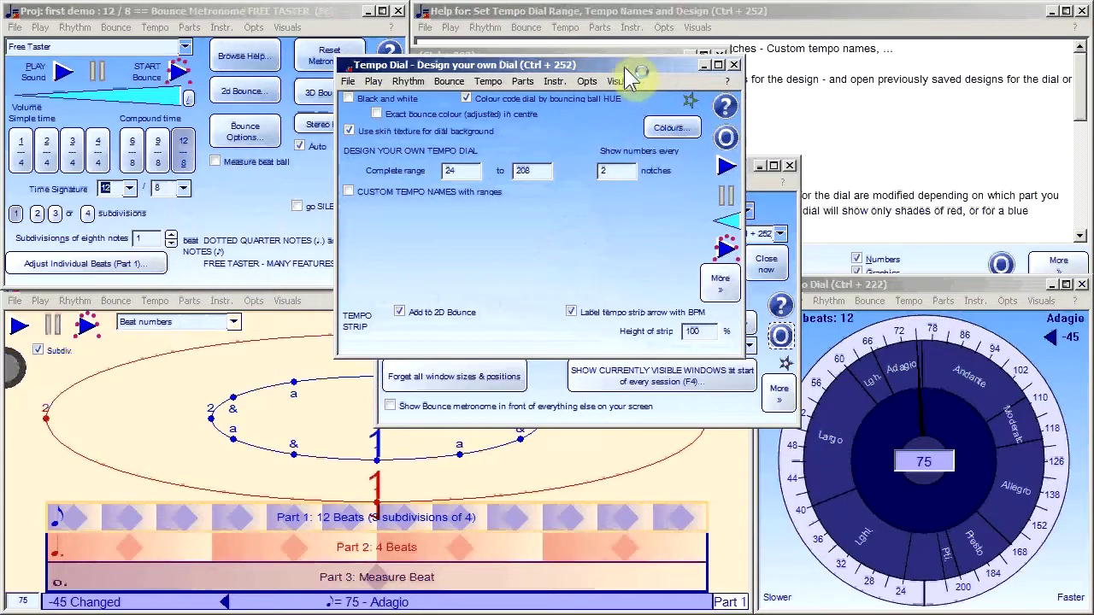
drag(623, 66, 602, 79)
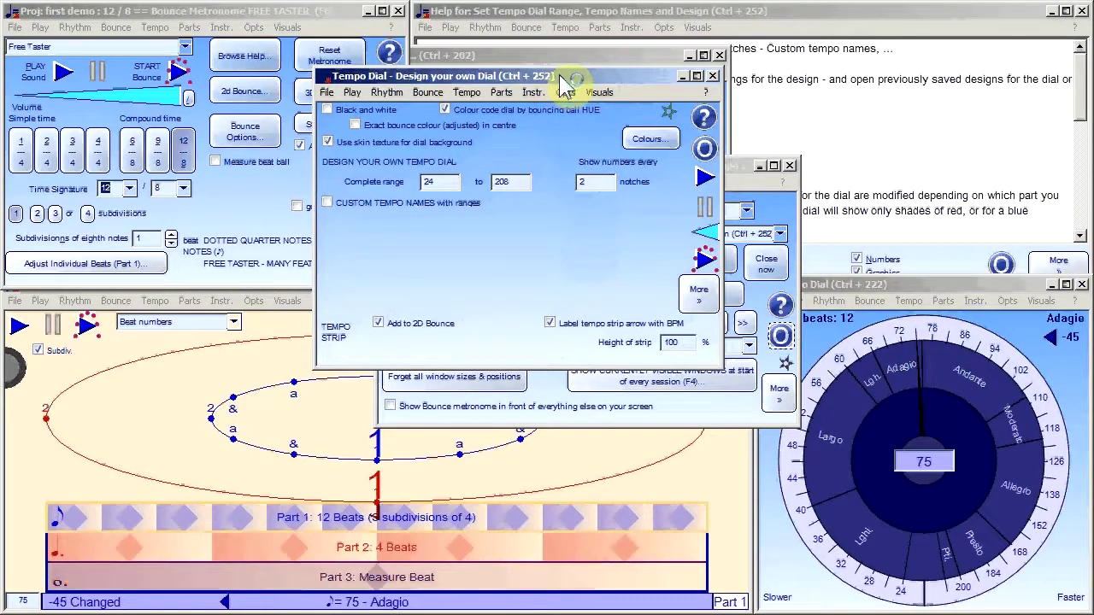
drag(588, 79, 566, 117)
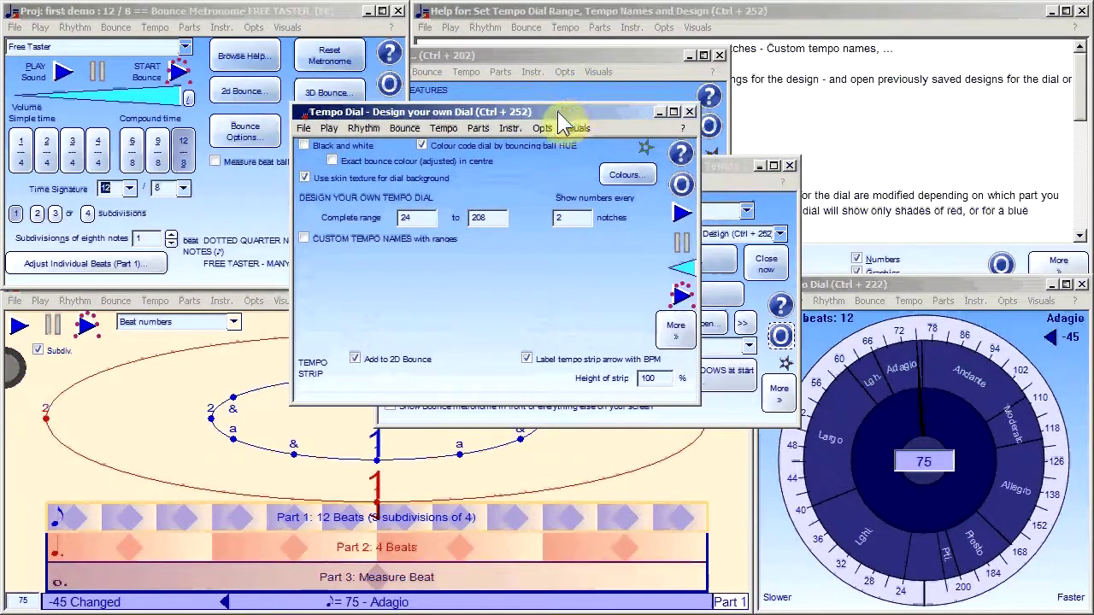
drag(545, 115, 544, 103)
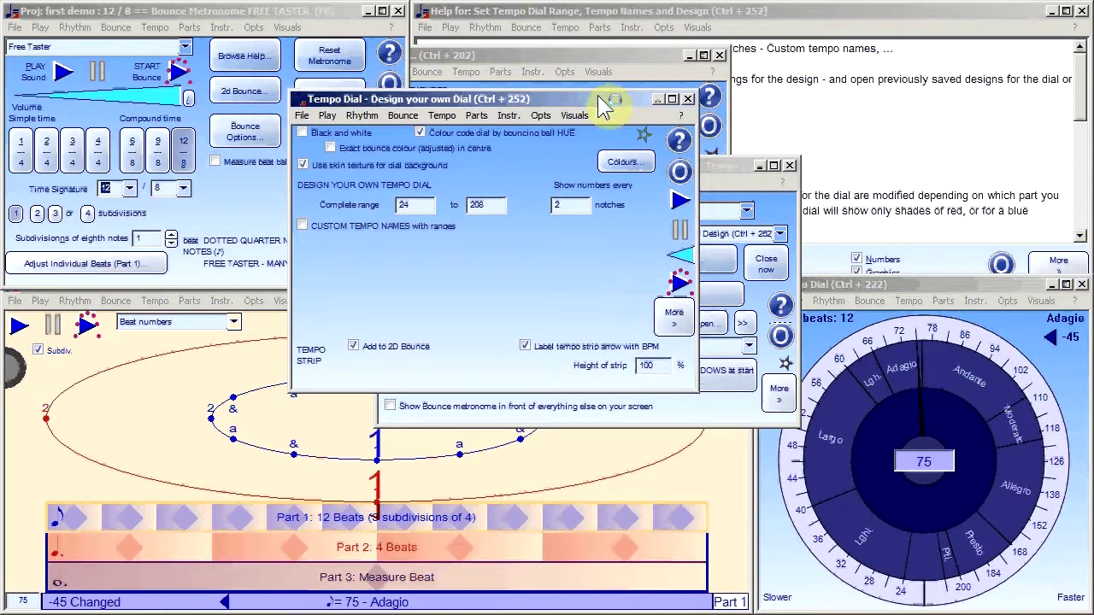
mouse_move(598, 103)
mouse_down()
mouse_move(602, 87)
mouse_move(609, 103)
mouse_up()
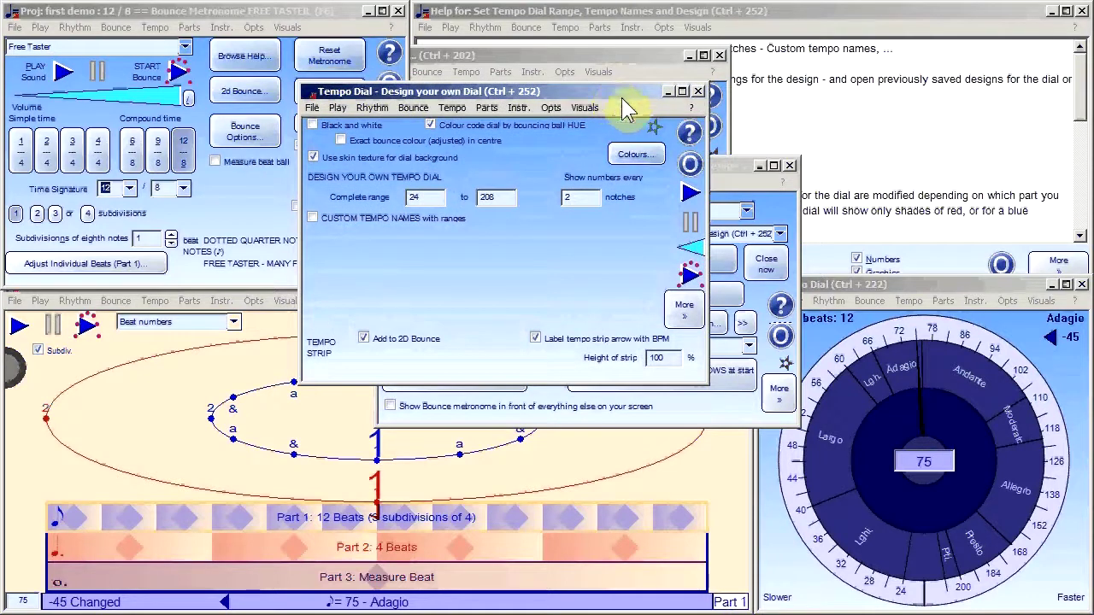
Step: Expand the dial design window to its layout with the most options and move it clear of the tempo dial
click(689, 312)
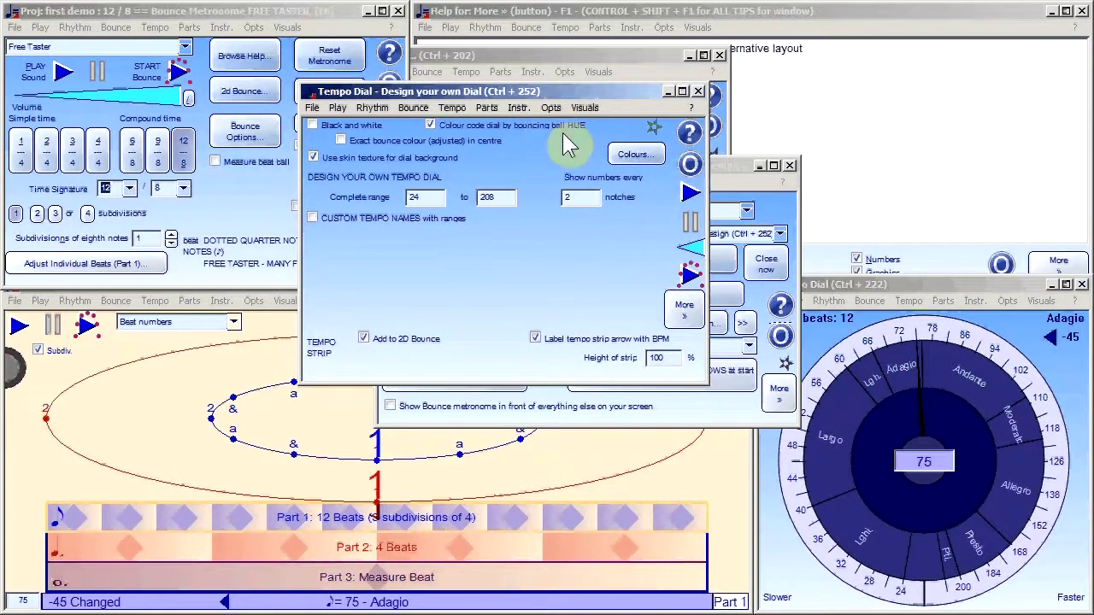
drag(569, 92, 574, 149)
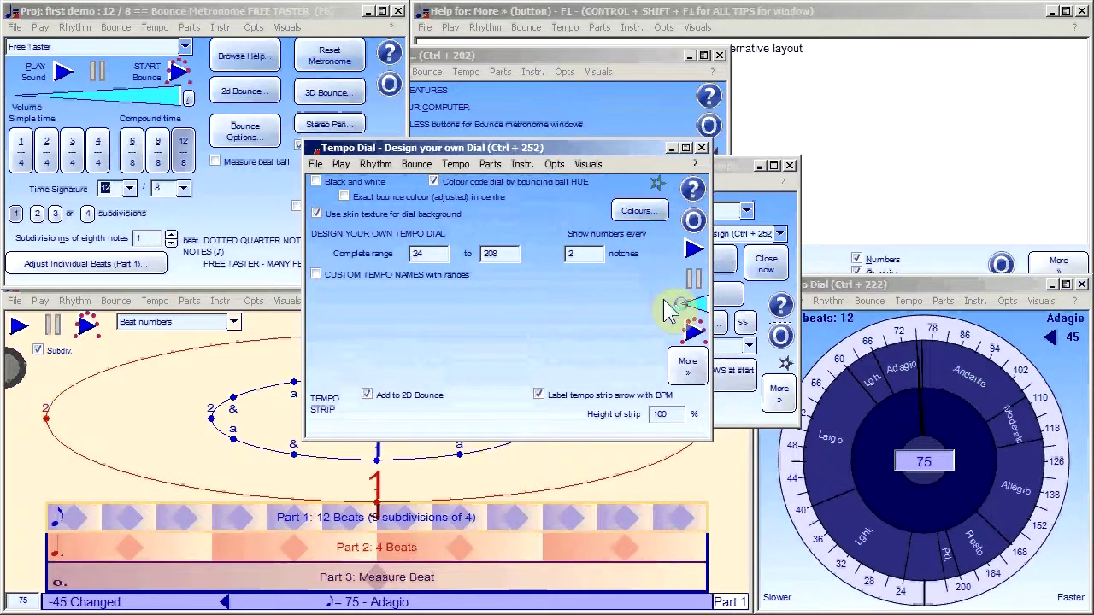
drag(611, 148, 588, 130)
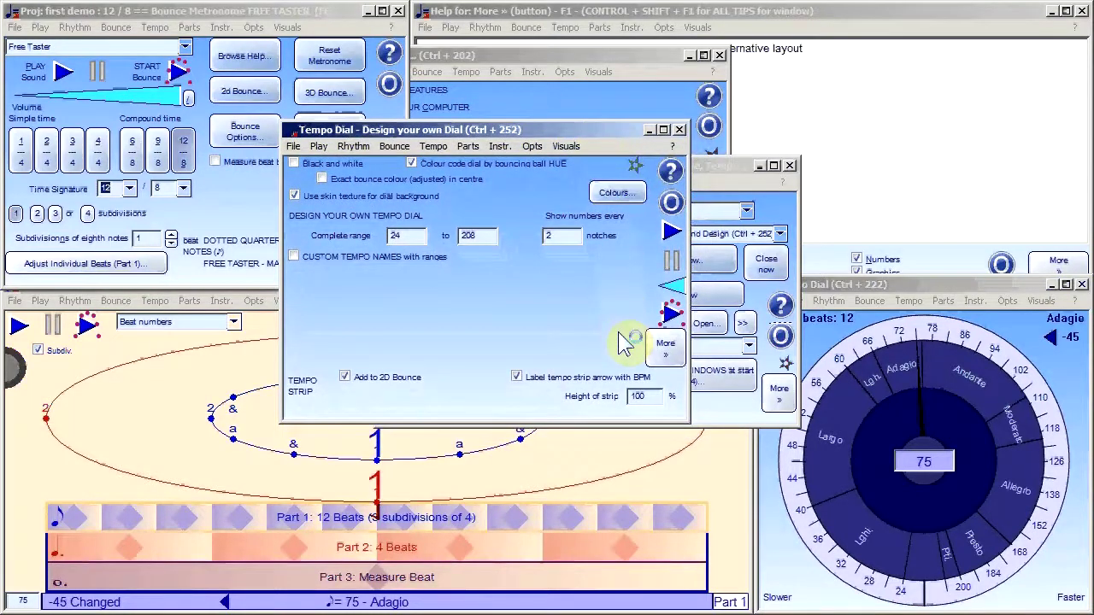
click(667, 350)
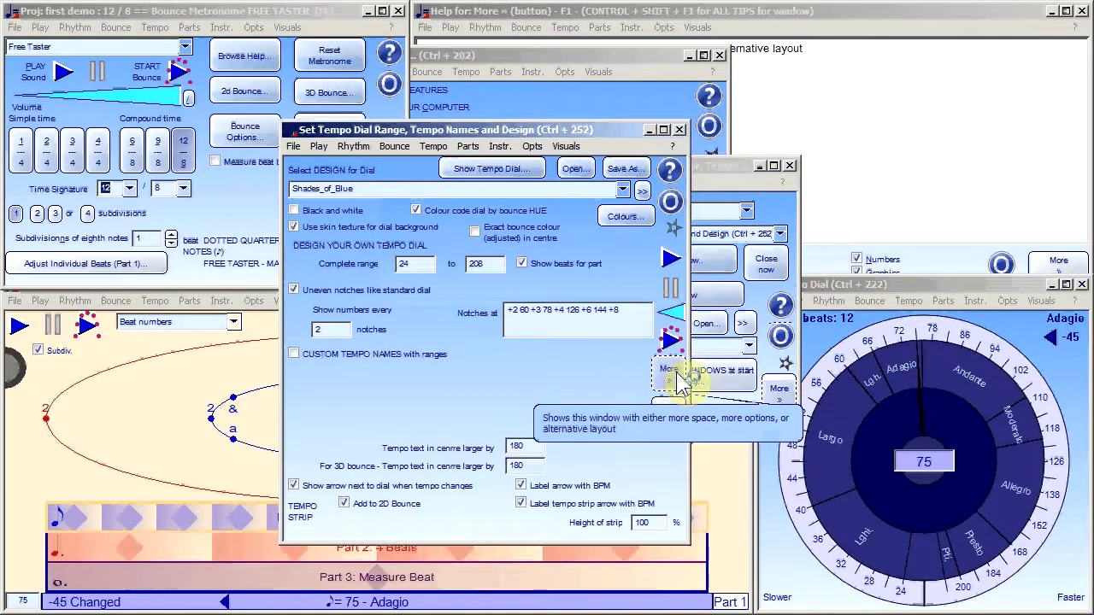
click(672, 374)
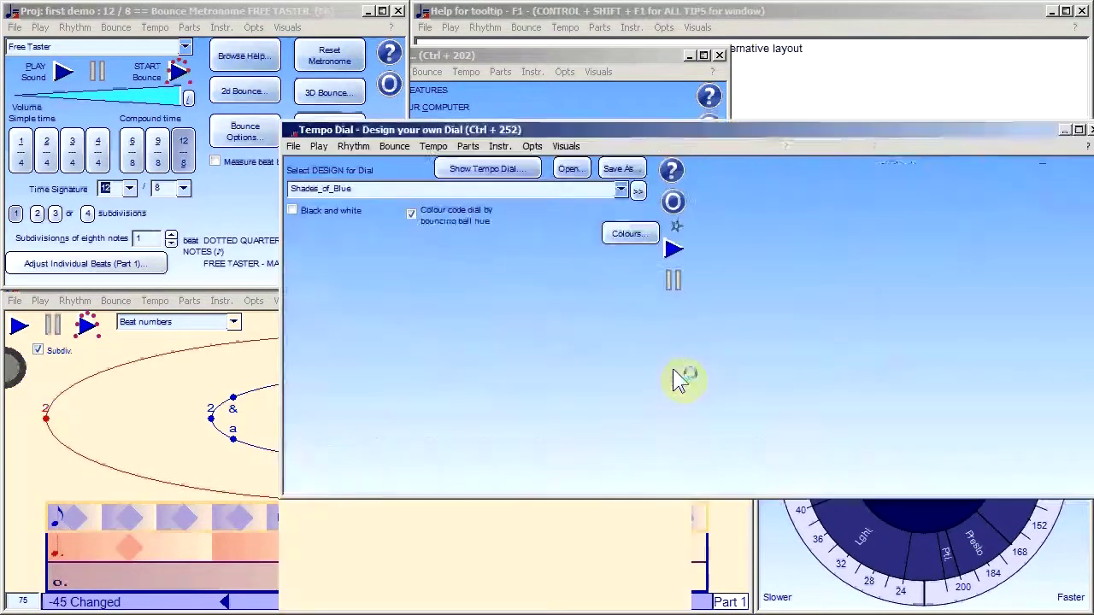
drag(779, 140, 529, 47)
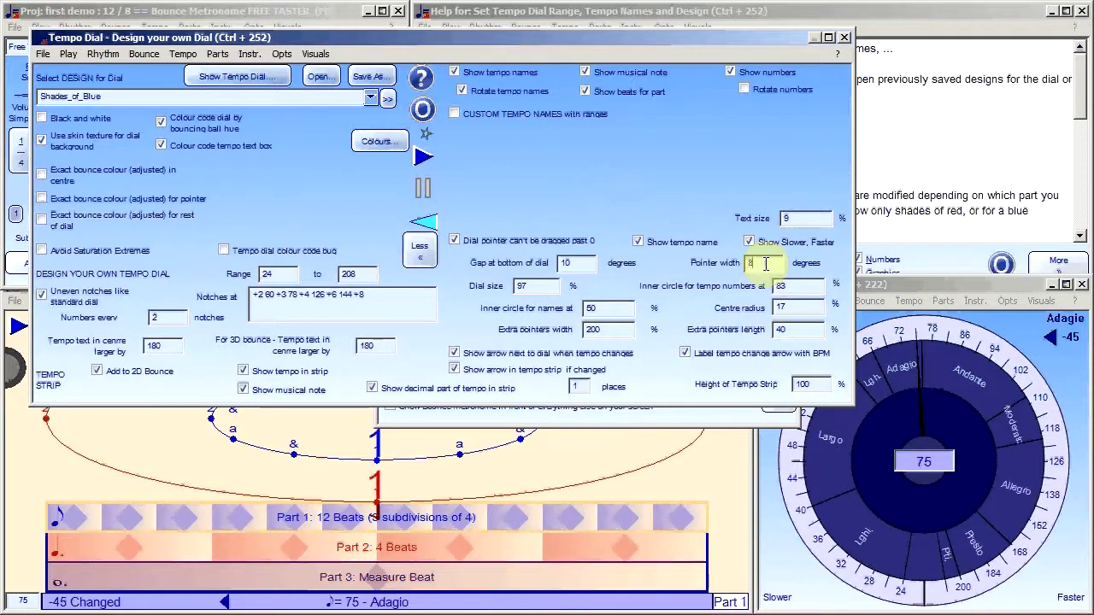
Step: Set the tempo dial's pointer width to 32 degrees and open its text size for editing
drag(767, 264, 766, 135)
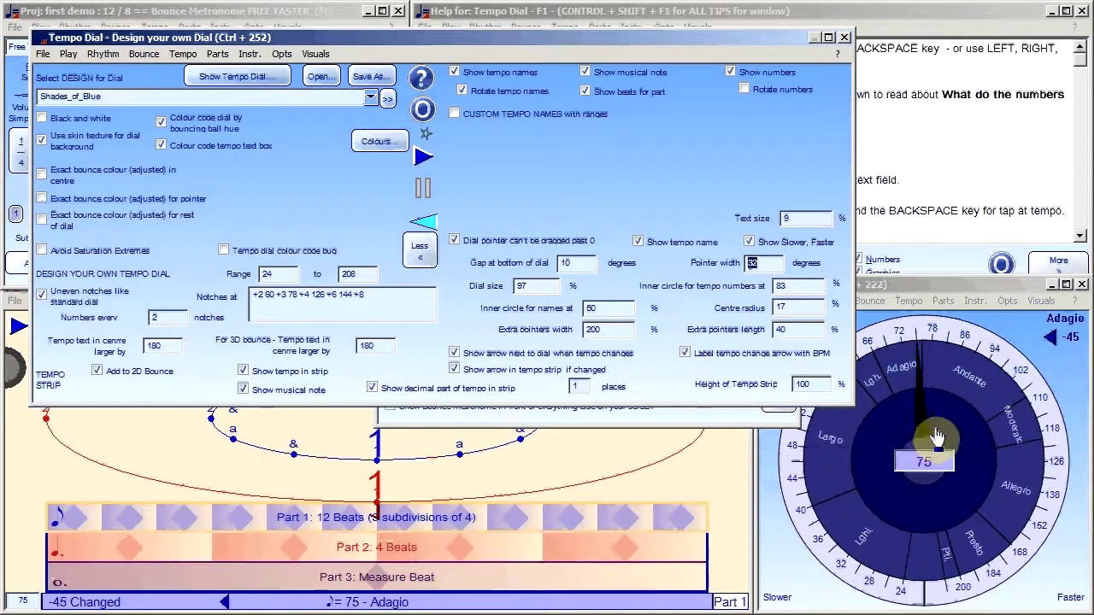
click(761, 265)
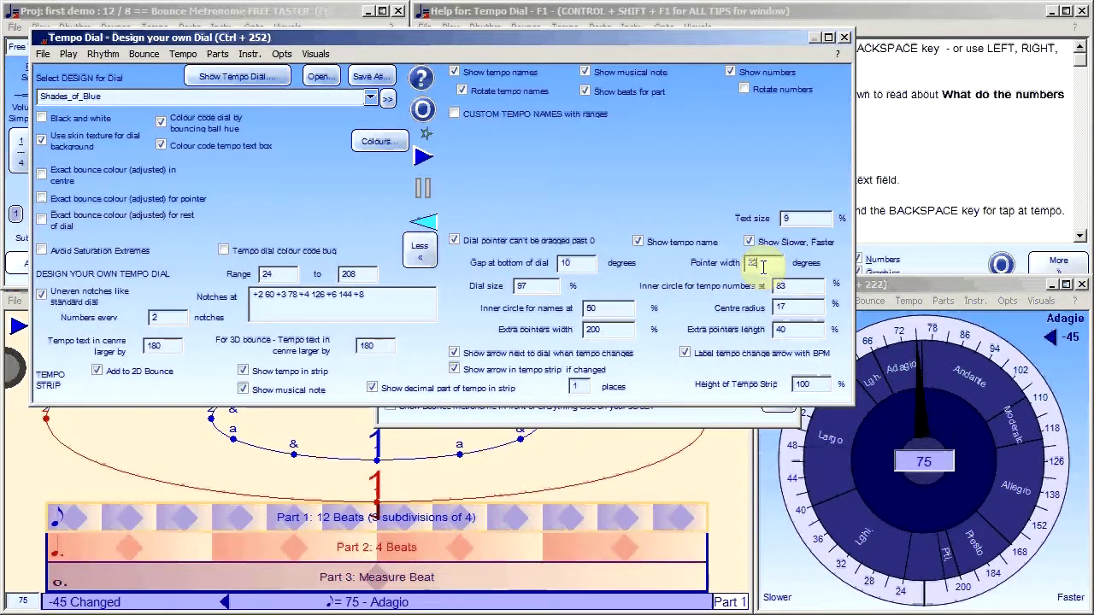
click(803, 219)
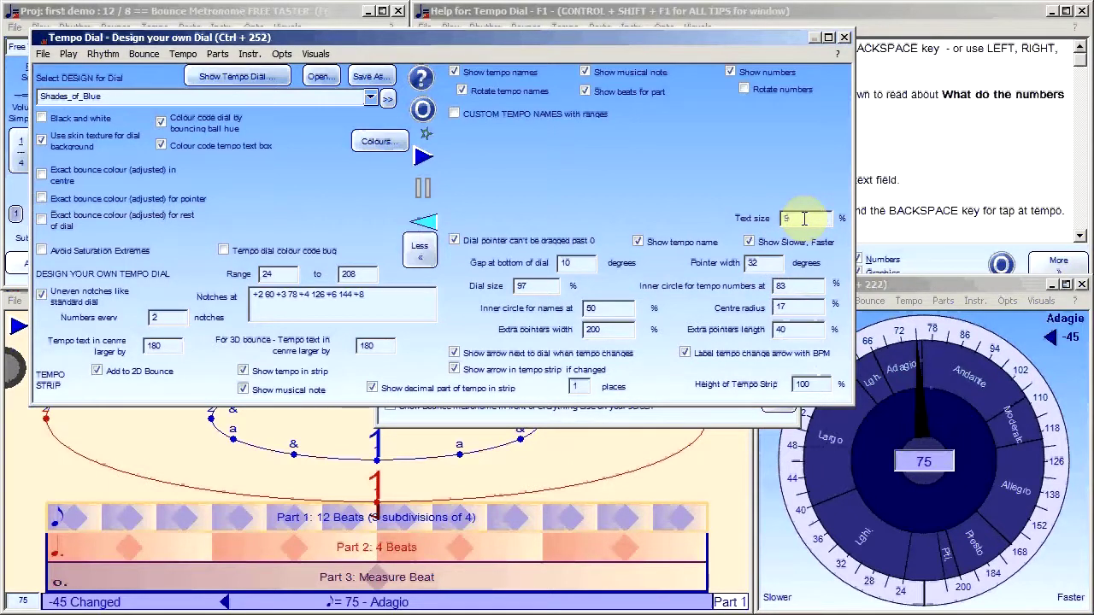
Step: Reposition the dial design window so the tempo dial and its full pointer are uncovered while the number fields stay reachable
mouse_move(850, 215)
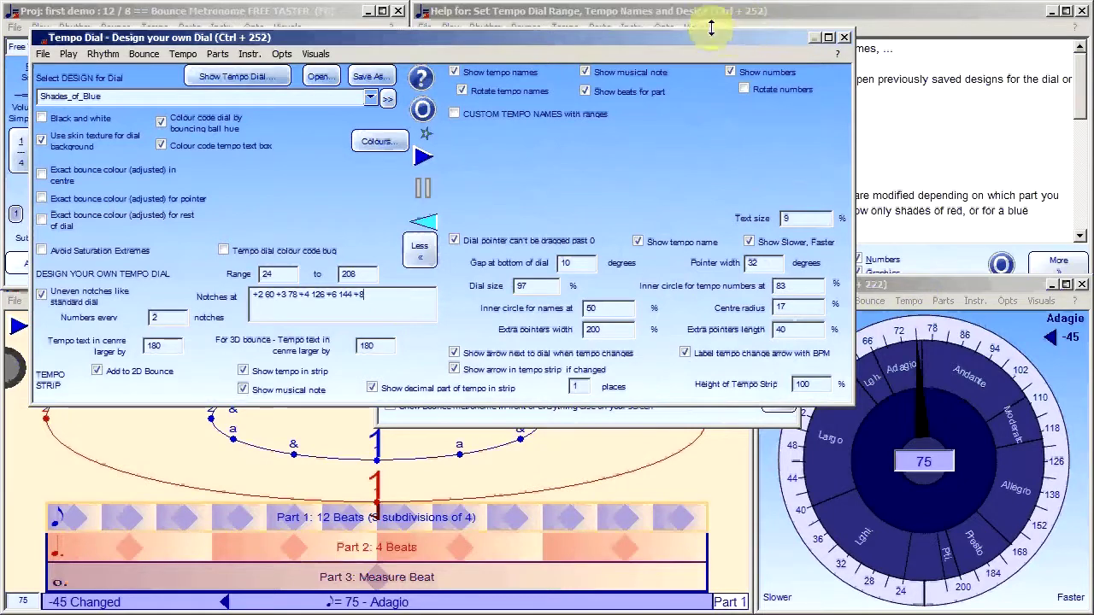
drag(703, 40, 565, 61)
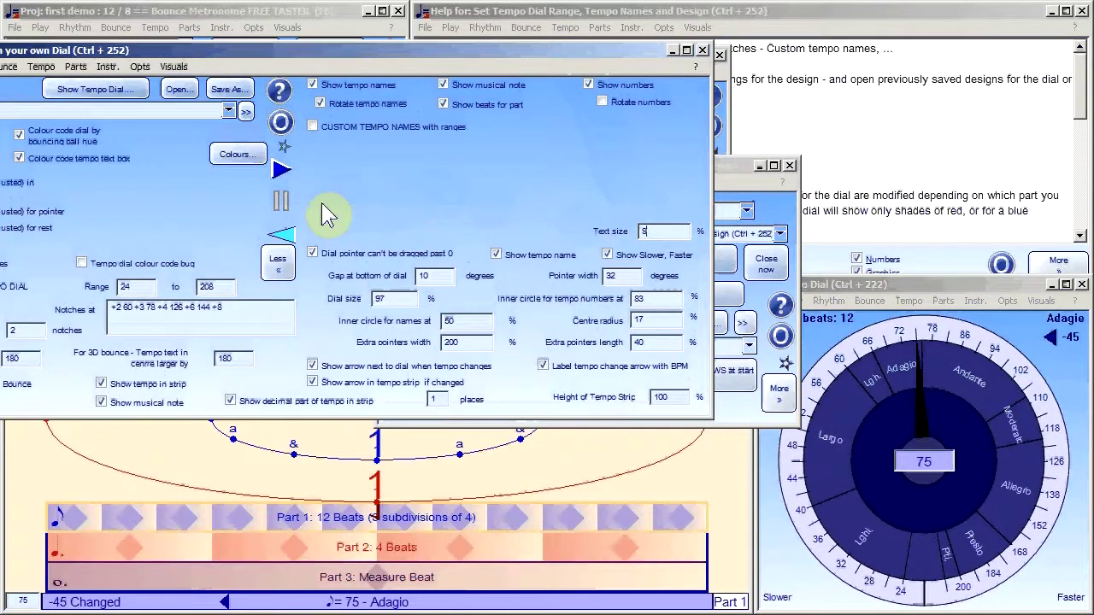
drag(371, 51, 448, 56)
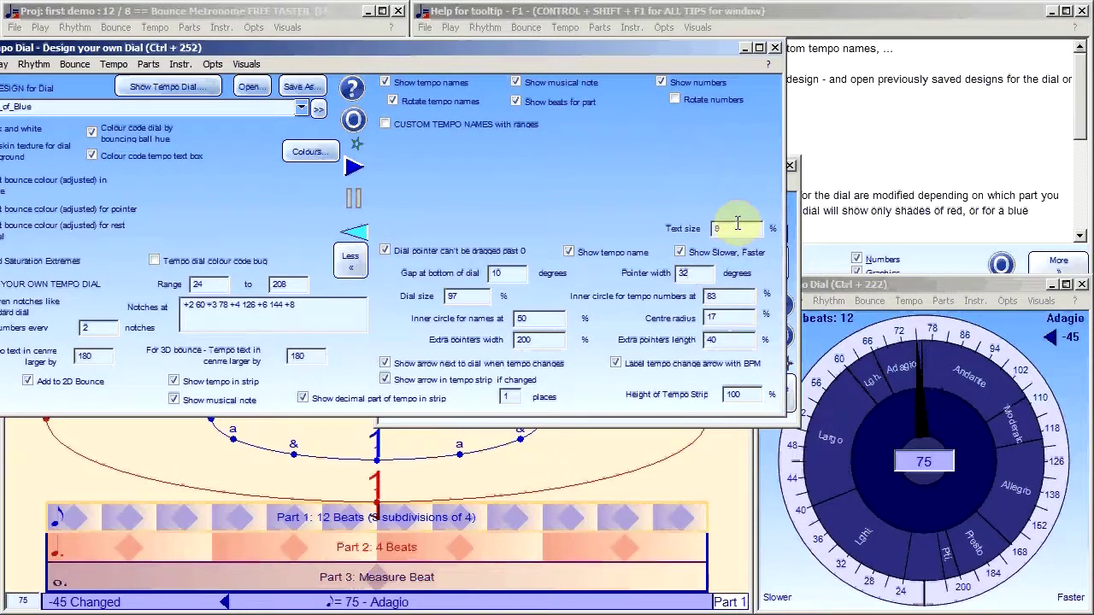
Step: Vary the tempo dial's pointer width through several values, including 45 degrees, and leave it at 18 degrees
click(699, 278)
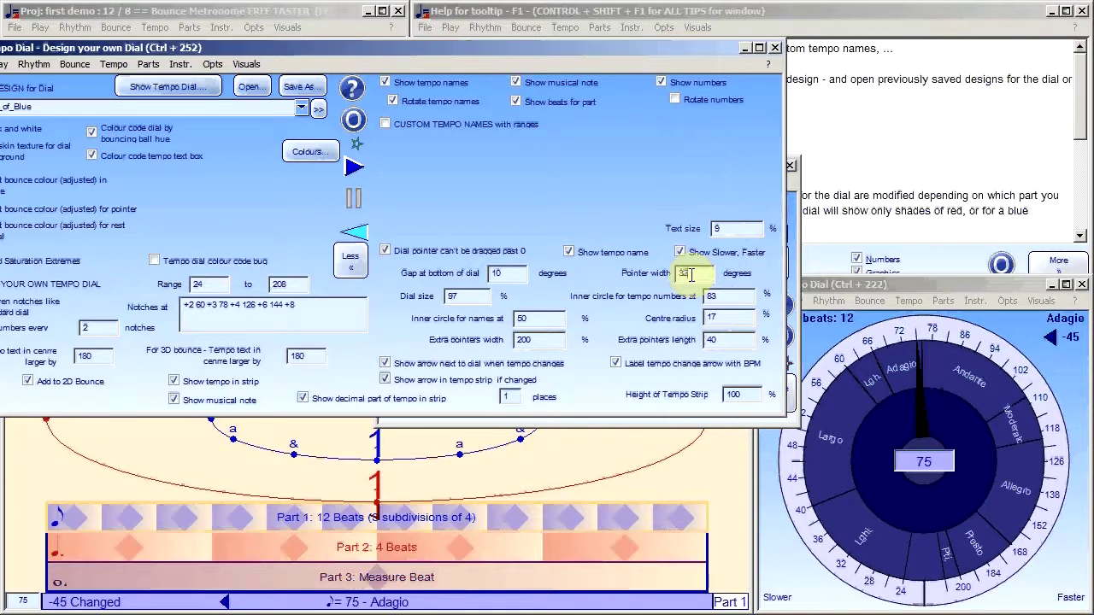
text(42)
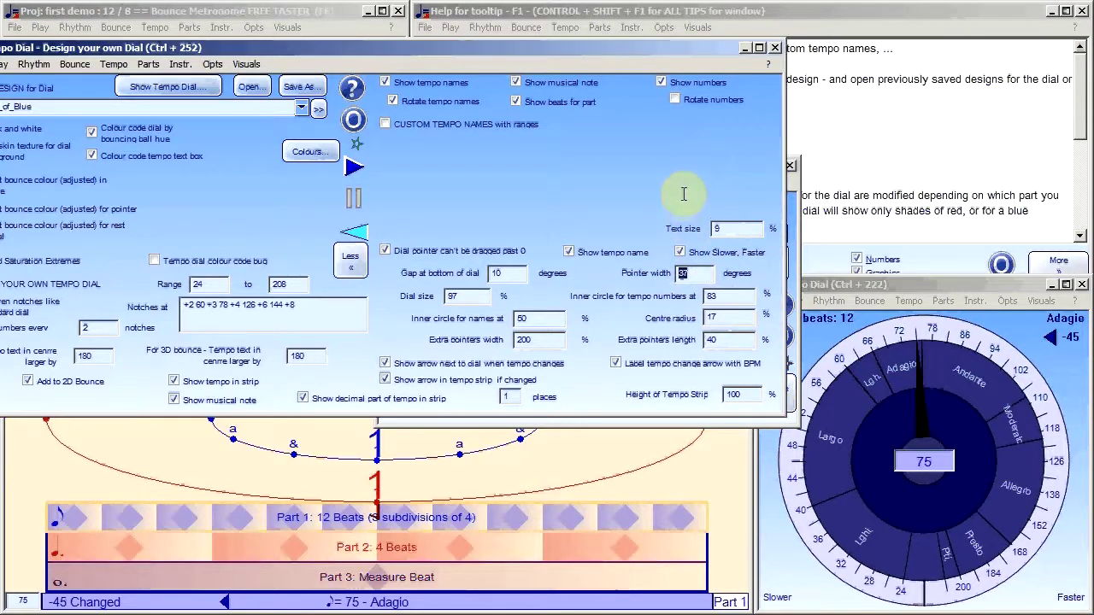
text(45)
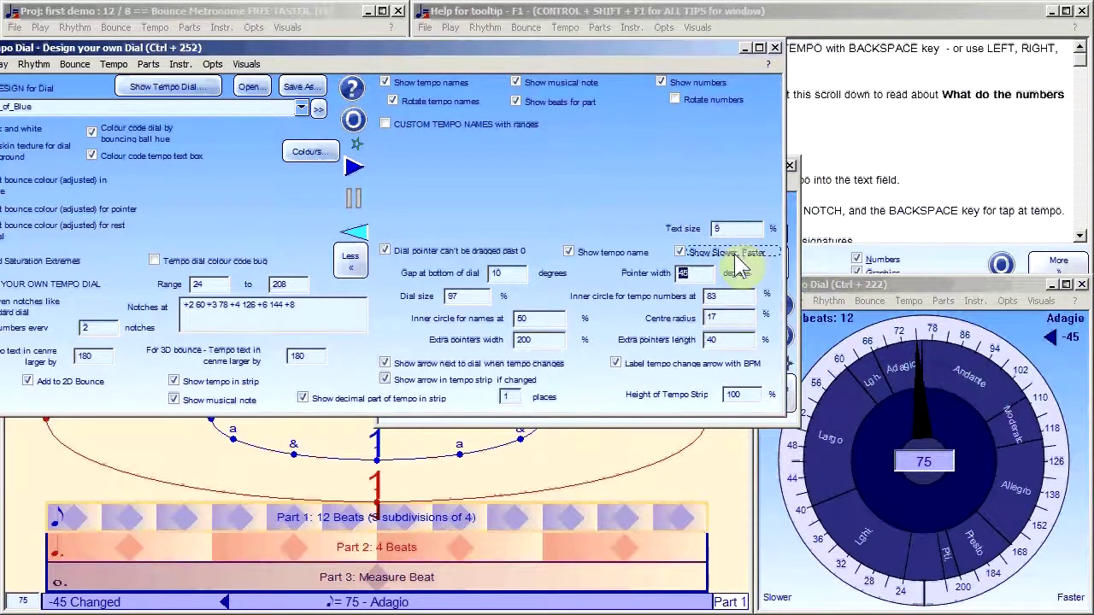
text(41)
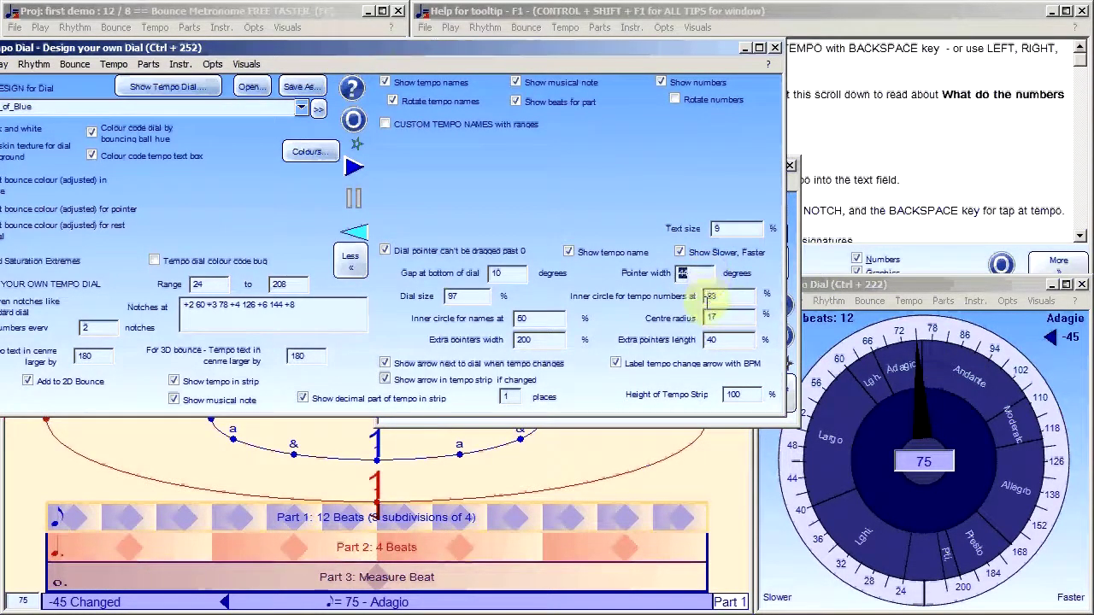
text(39)
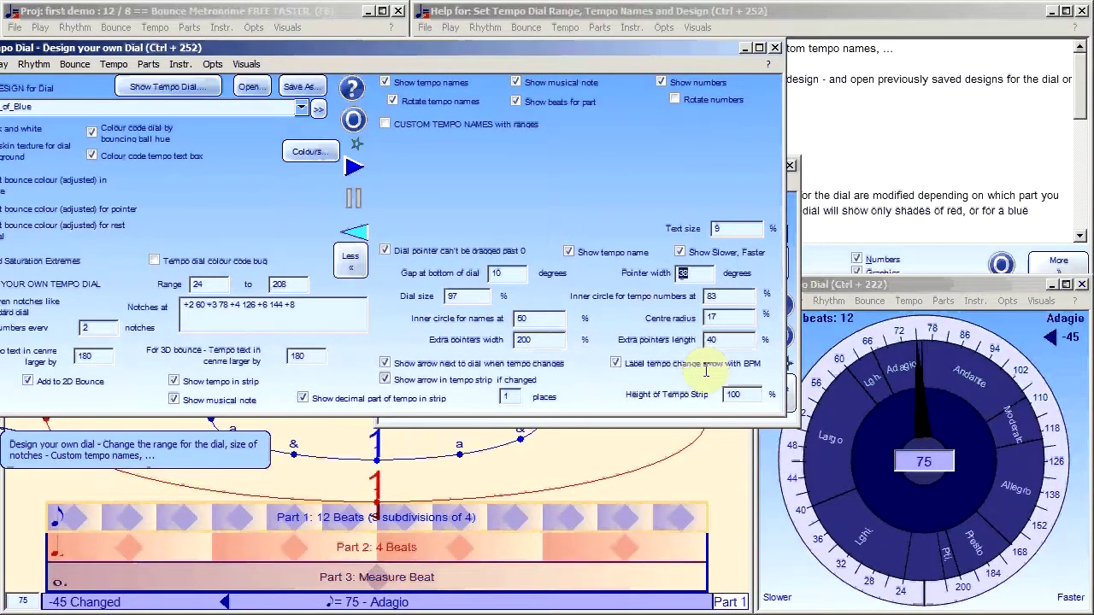
text(2)
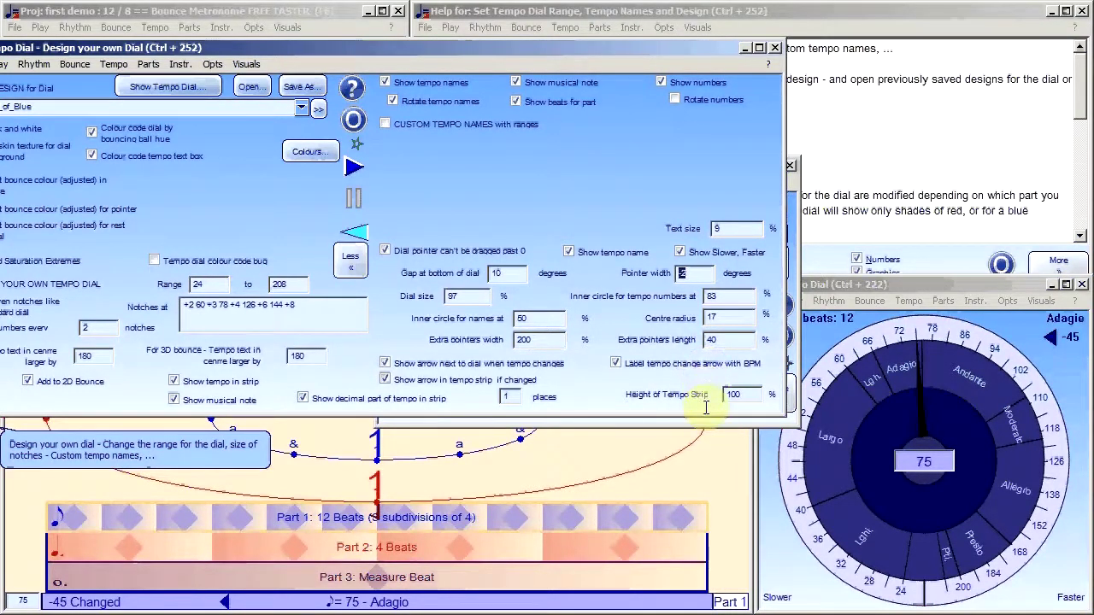
text(45)
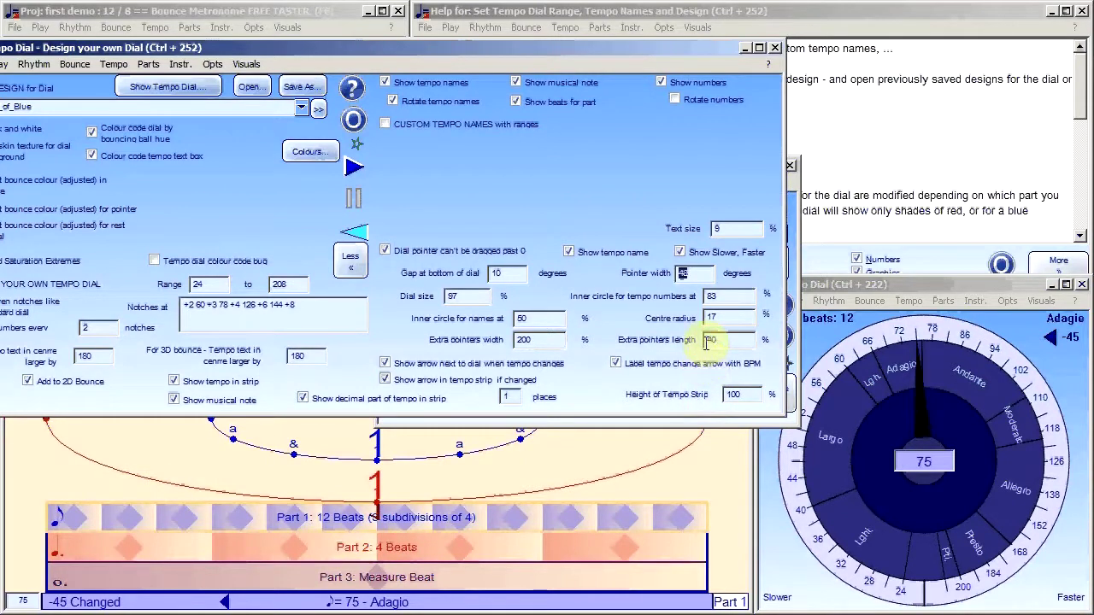
text(18)
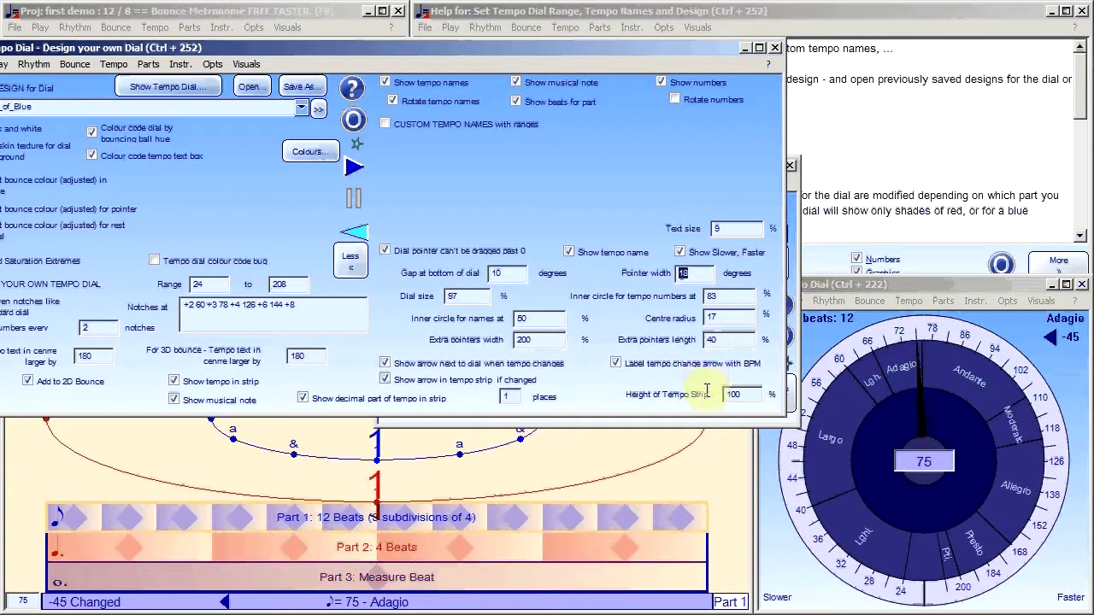
click(696, 273)
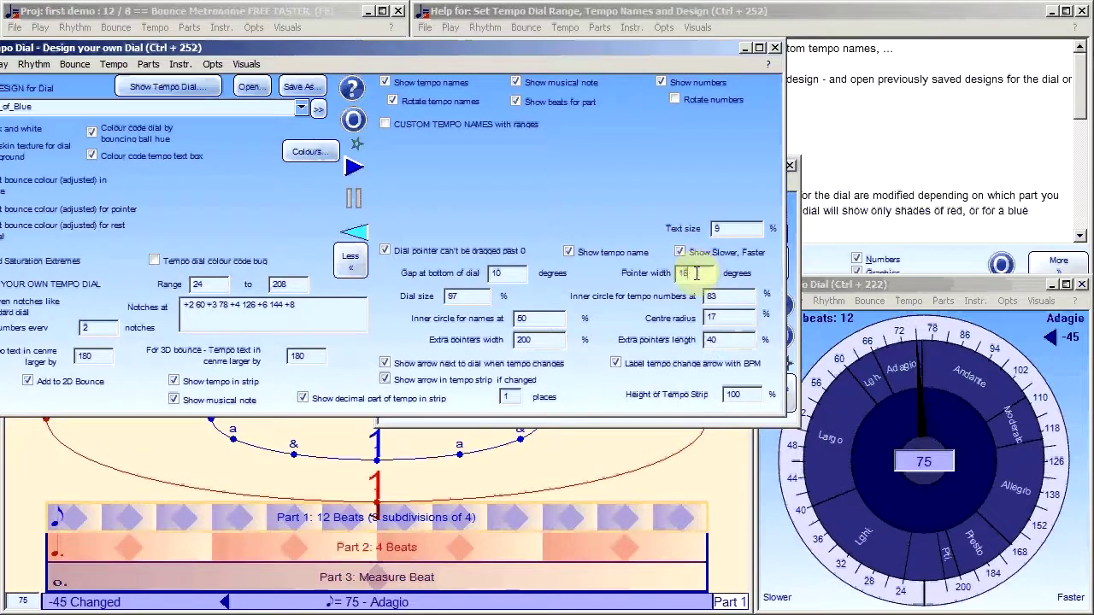
drag(689, 274, 708, 275)
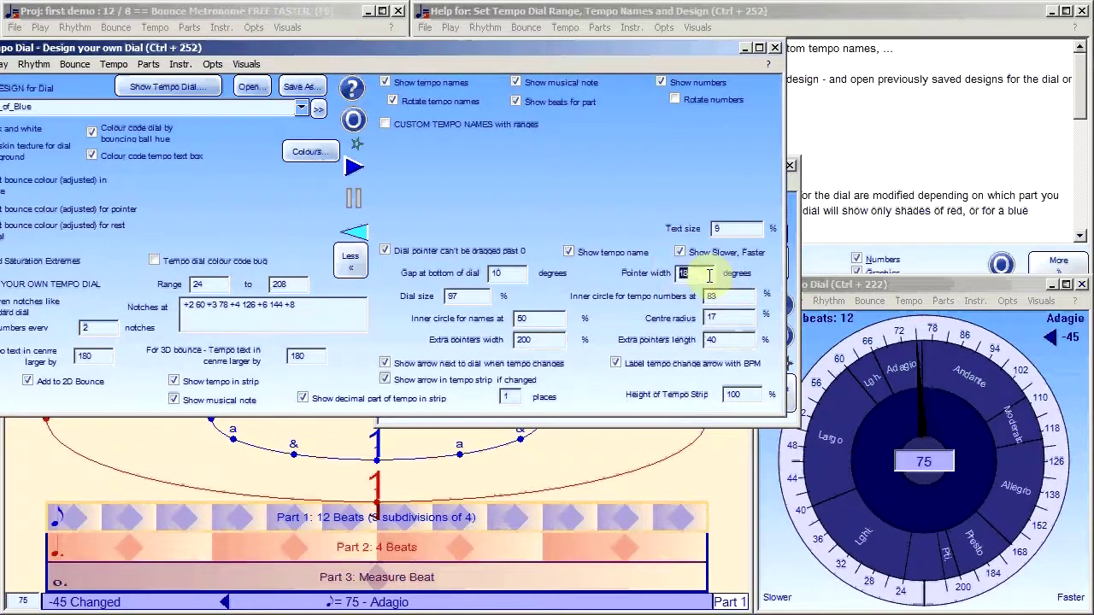
Step: Move the dial design window aside, then close it along with the Organise Windows and General Options windows
drag(584, 51, 716, 99)
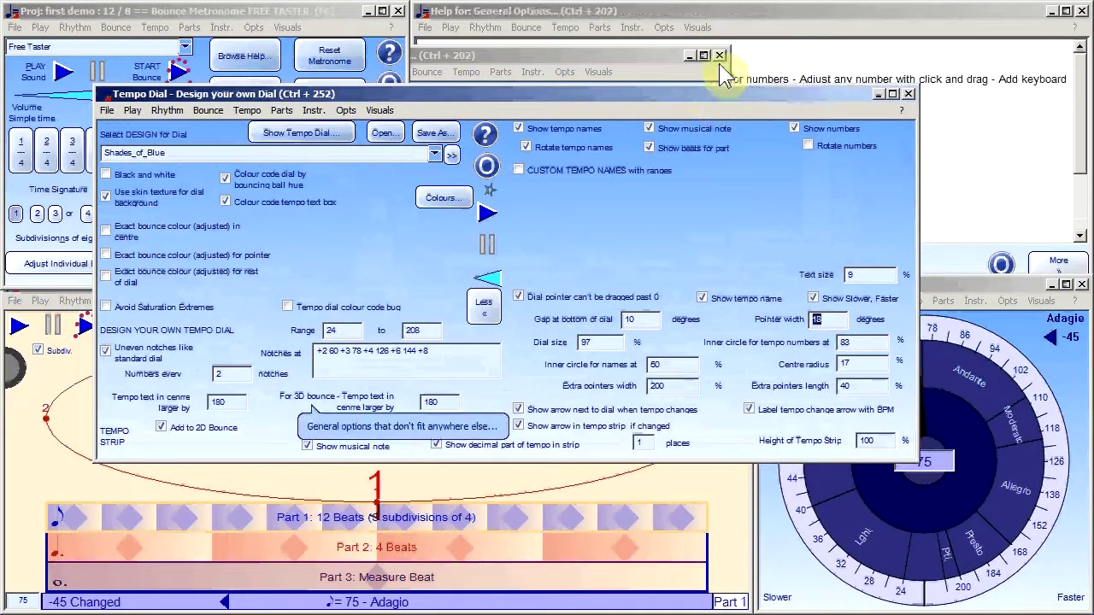
click(908, 94)
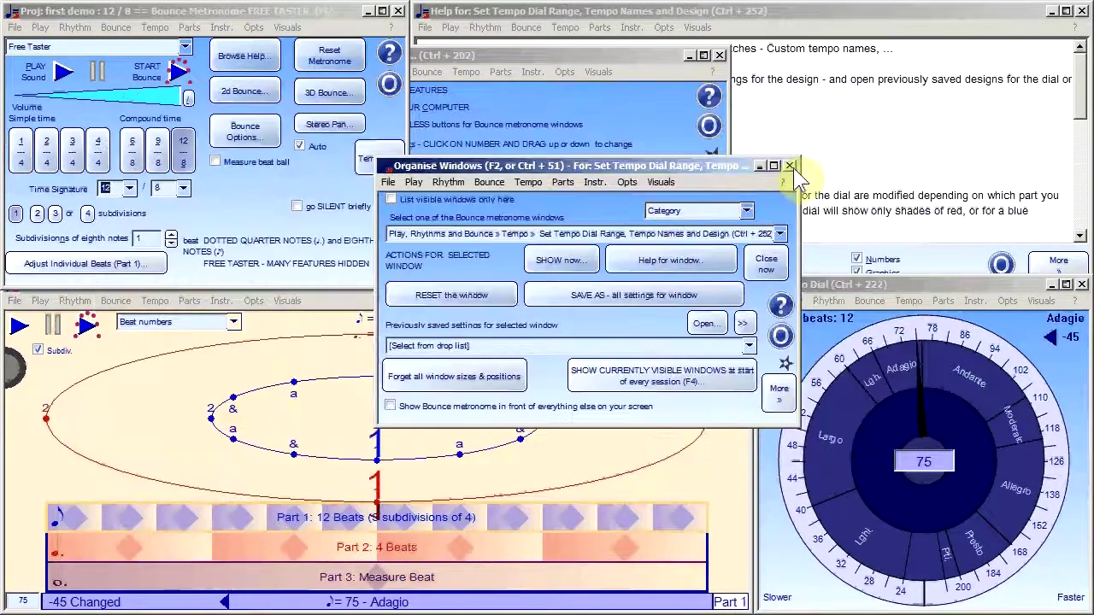
click(789, 166)
click(636, 72)
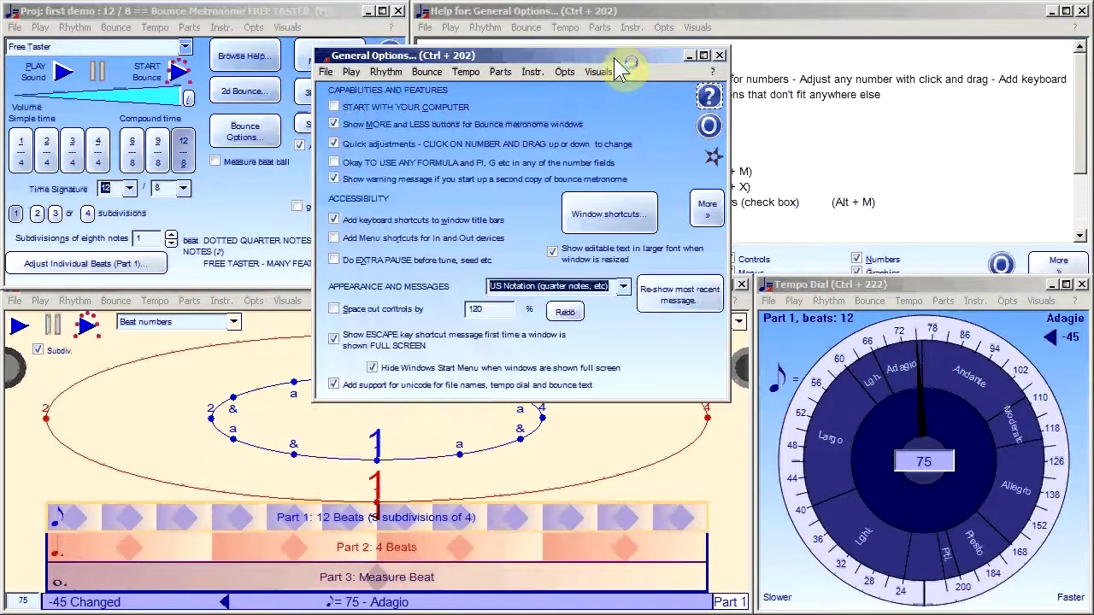
click(720, 55)
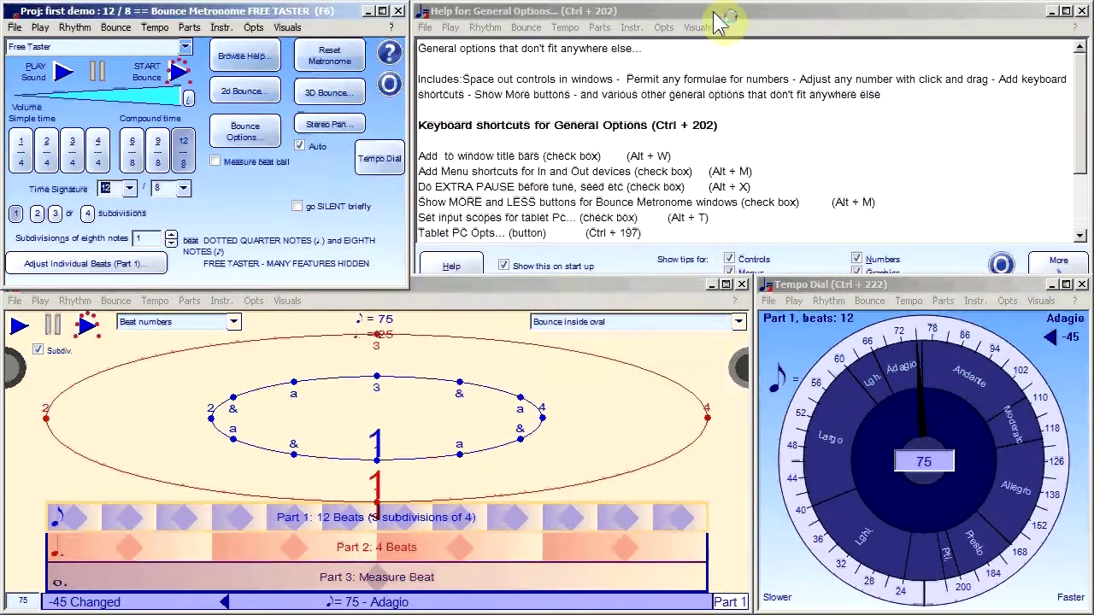